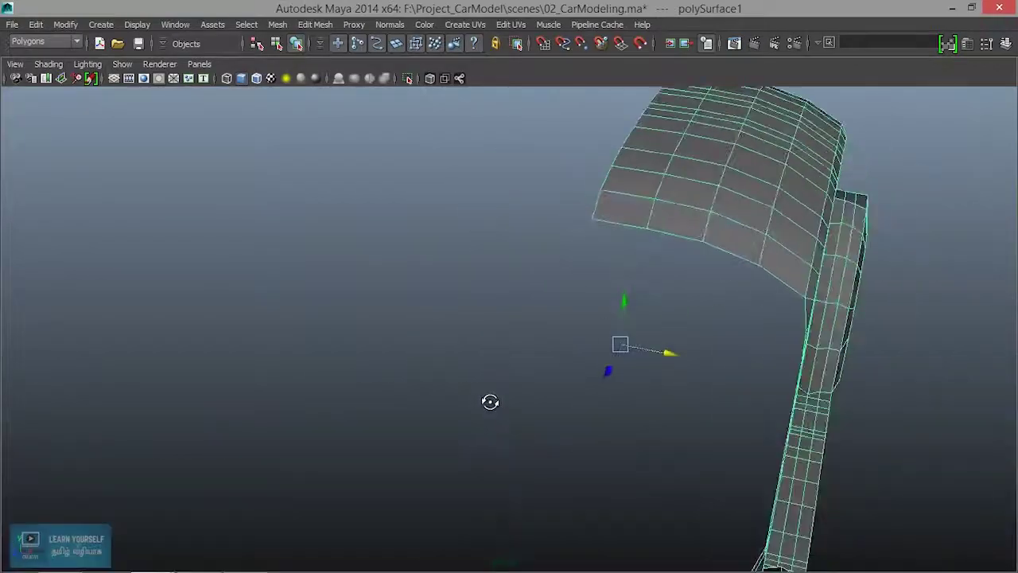
Switch the car body to vertex mode, orbit to the rear fender, and open Edit Mesh.
mouse_move(488, 400)
left_mouse_down("alt")
mouse_move(446, 373)
mouse_move(378, 282)
mouse_move(189, 307)
mouse_move(265, 205)
mouse_move(411, 289)
mouse_move(377, 283)
mouse_move(456, 275)
mouse_move(393, 252)
mouse_move(486, 175)
mouse_move(437, 289)
mouse_move(364, 292)
mouse_move(564, 246)
mouse_move(518, 264)
mouse_move(459, 252)
mouse_move(583, 347)
mouse_move(639, 334)
mouse_move(580, 325)
mouse_move(572, 311)
mouse_move(582, 310)
mouse_move(615, 343)
mouse_move(524, 339)
mouse_move(566, 332)
mouse_move(440, 262)
left_mouse_up("alt")
right_click(487, 175)
left_click(436, 176)
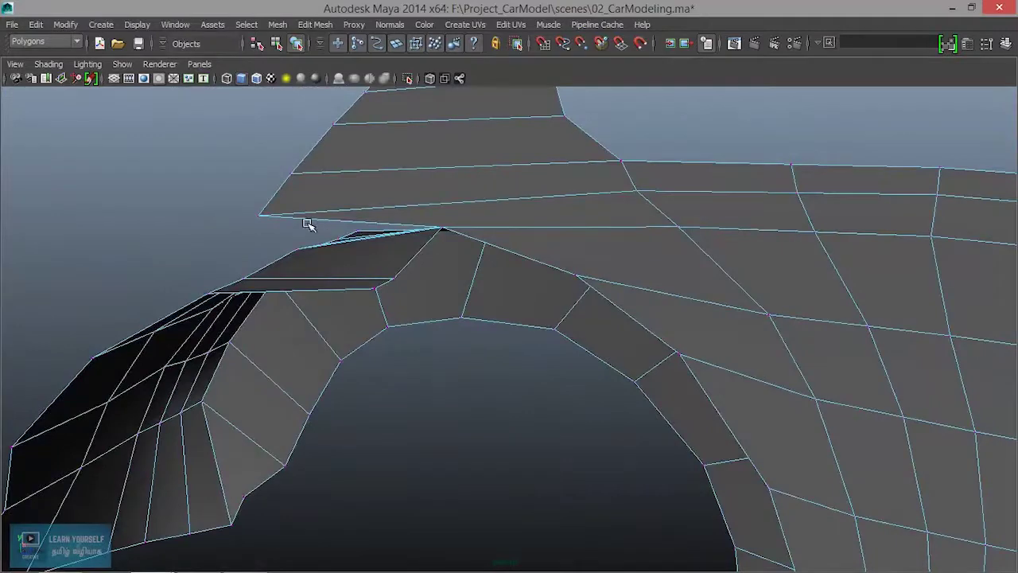
mouse_move(377, 288)
left_mouse_down("alt")
mouse_move(389, 266)
mouse_move(633, 288)
mouse_move(612, 182)
mouse_move(465, 440)
mouse_move(616, 343)
mouse_move(525, 339)
mouse_move(574, 330)
left_mouse_up("alt")
mouse_move(363, 265)
left_mouse_down("alt")
mouse_move(496, 278)
mouse_move(705, 268)
mouse_move(511, 395)
mouse_move(463, 326)
mouse_move(546, 387)
mouse_move(451, 390)
mouse_move(454, 381)
left_mouse_up("alt")
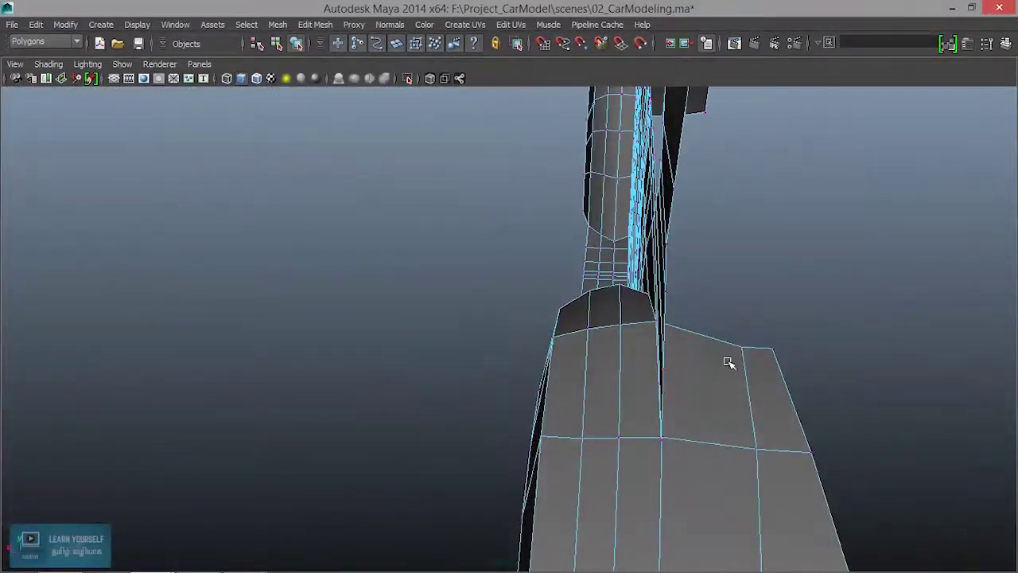
left_click(323, 29)
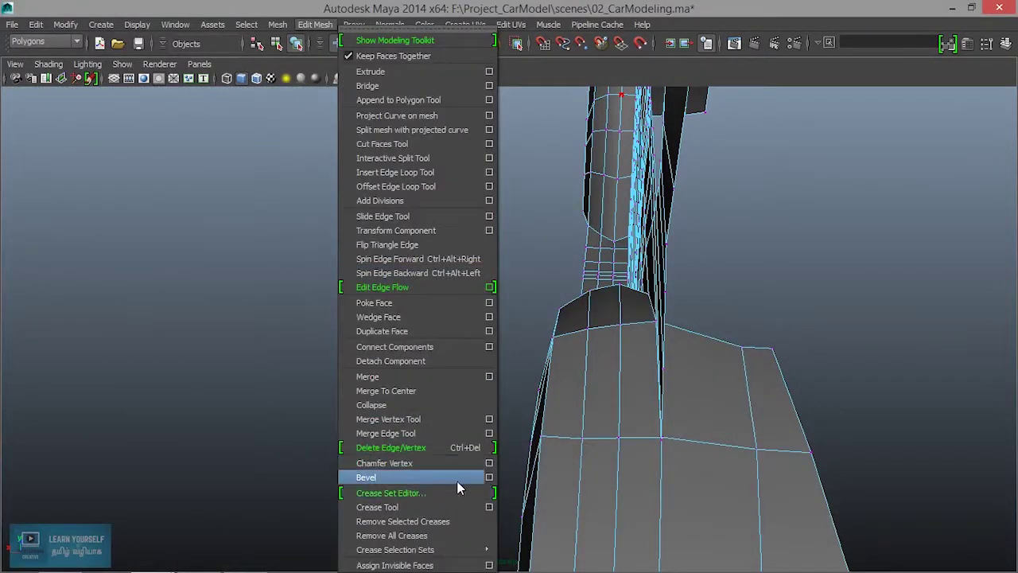
Weld a fender corner vertex onto the body with the Merge Vertex Tool, then undo it.
left_click(432, 419)
mouse_move(432, 419)
left_mouse_down("alt")
mouse_move(766, 410)
mouse_move(770, 422)
mouse_move(649, 372)
left_mouse_up("alt")
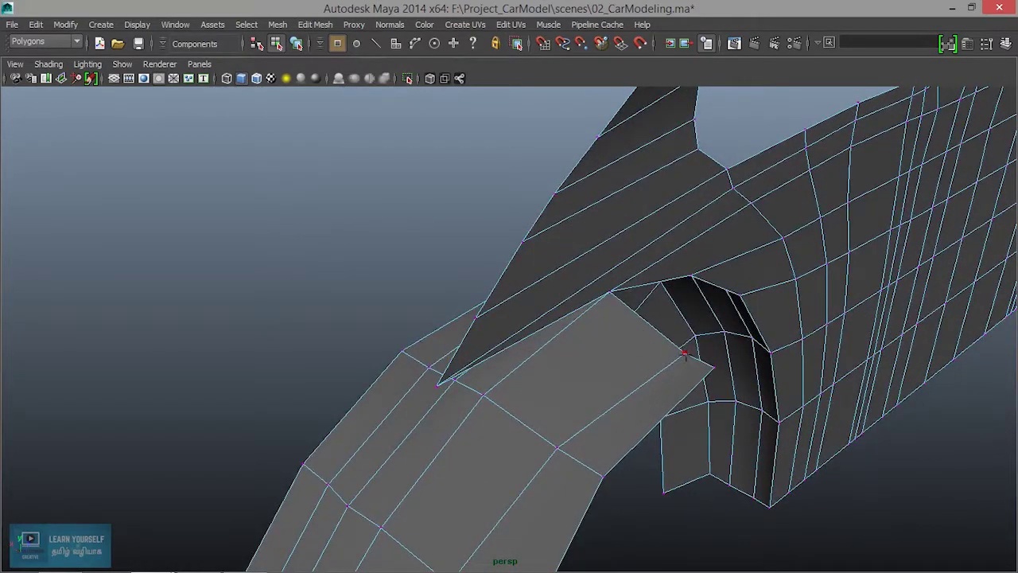
left_click_drag(436, 387, 436, 387)
mouse_move(534, 406)
left_mouse_down("alt")
mouse_move(659, 411)
mouse_move(596, 421)
mouse_move(470, 411)
mouse_move(461, 388)
left_mouse_up("alt")
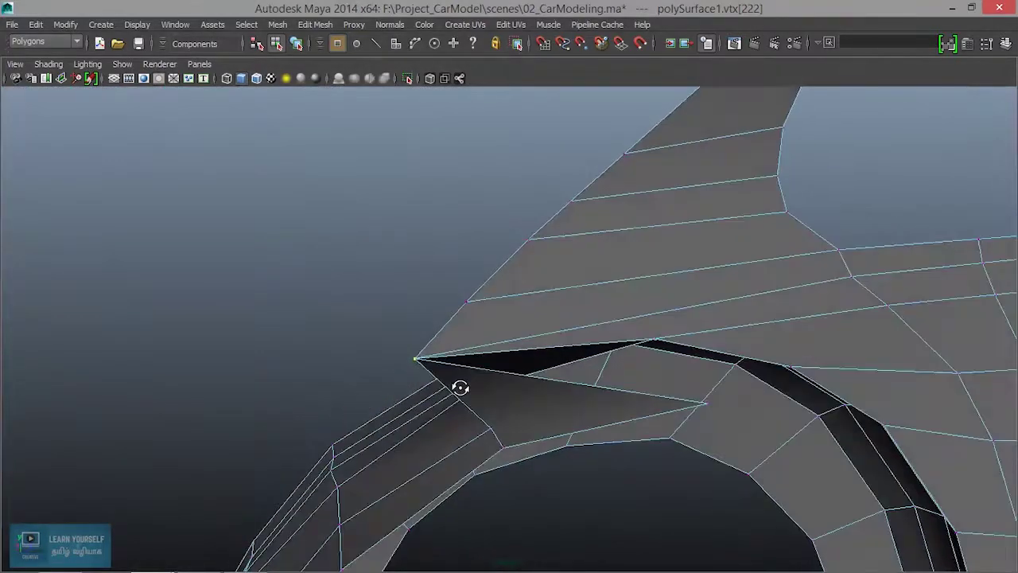
key("ctrl+z")
Weld two fender corner vertices onto their target body vertices beside the wheel arch.
left_click_drag(572, 443, 624, 389, "alt")
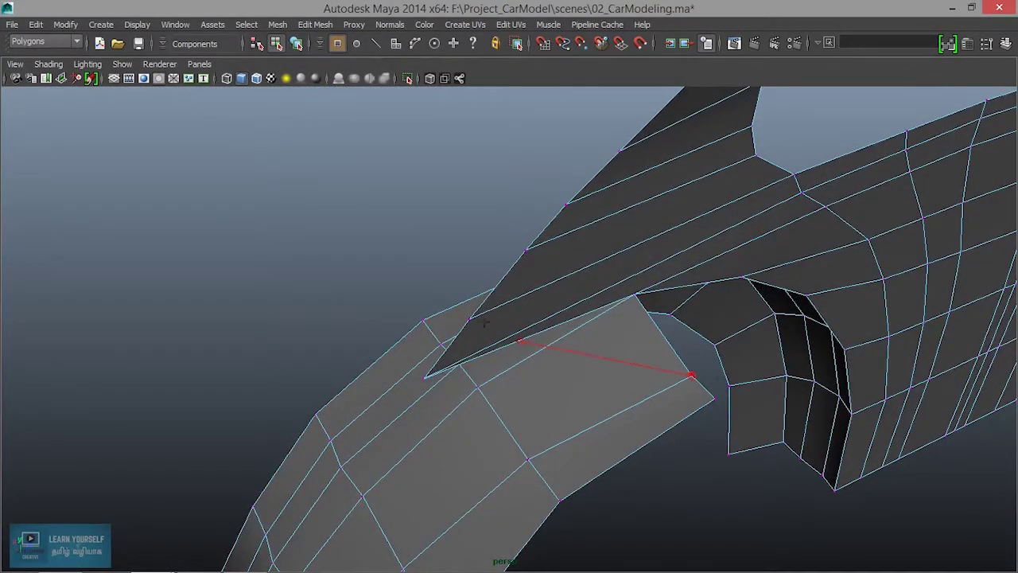
left_click_drag(692, 375, 692, 376)
mouse_move(567, 414)
left_mouse_down("alt")
mouse_move(761, 334)
mouse_move(684, 354)
mouse_move(613, 353)
mouse_move(718, 383)
left_mouse_up("alt")
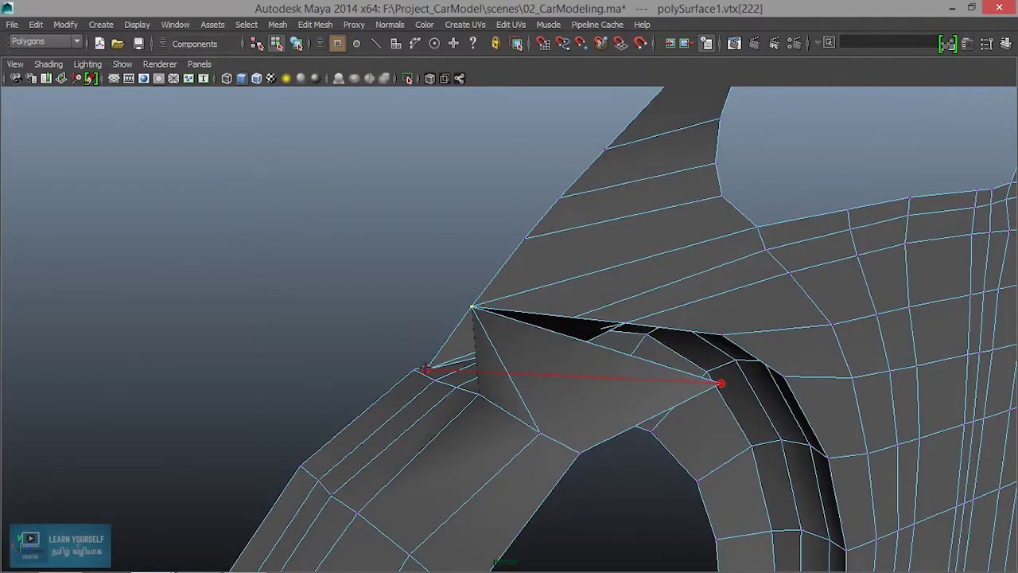
left_click_drag(425, 370, 425, 369)
mouse_move(522, 421)
left_mouse_down("alt")
mouse_move(732, 421)
mouse_move(761, 373)
mouse_move(642, 371)
mouse_move(480, 423)
mouse_move(389, 409)
mouse_move(430, 417)
mouse_move(626, 406)
mouse_move(652, 389)
mouse_move(643, 386)
mouse_move(700, 396)
mouse_move(750, 423)
mouse_move(676, 416)
mouse_move(641, 377)
mouse_move(605, 362)
mouse_move(560, 405)
mouse_move(629, 423)
mouse_move(752, 402)
mouse_move(759, 377)
mouse_move(790, 391)
mouse_move(591, 409)
mouse_move(731, 390)
mouse_move(734, 413)
mouse_move(668, 445)
left_mouse_up("alt")
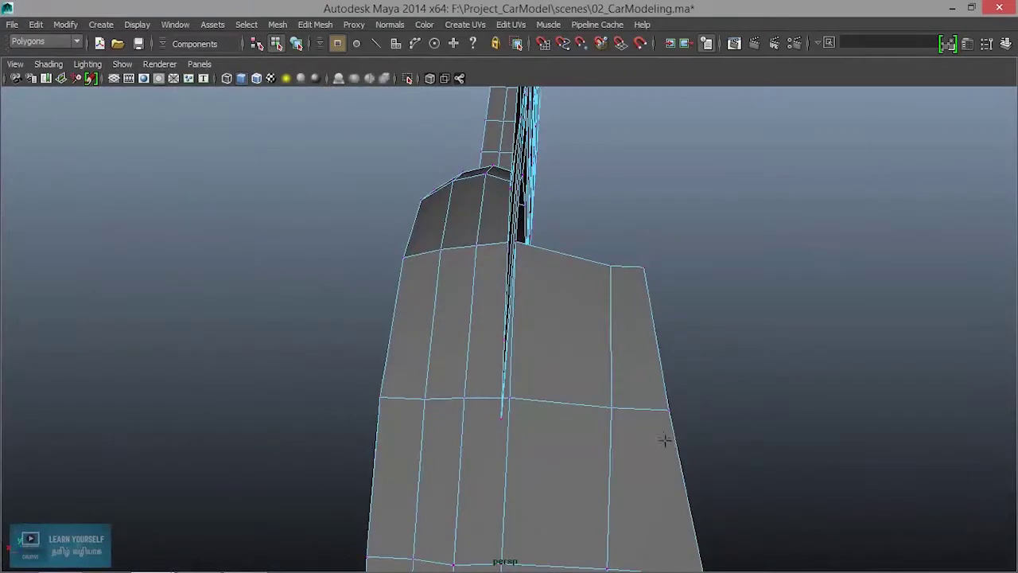
right_click(598, 315)
Return to vertex mode, orbit along the fender's top edge, and open the Edit Mesh menu.
left_click(549, 220)
left_click_drag(682, 330, 657, 343, "alt")
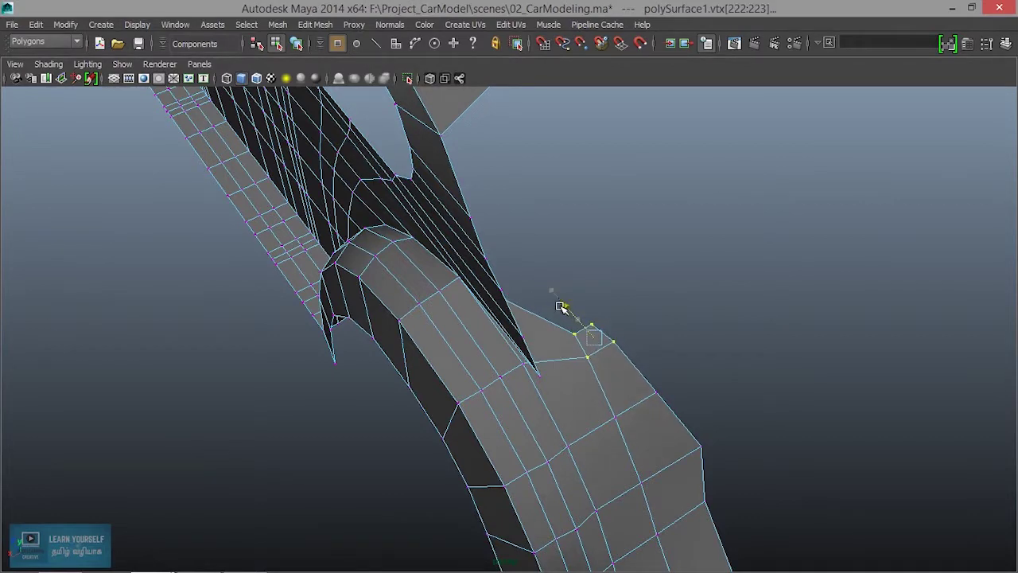
left_click_drag(597, 404, 547, 380, "alt")
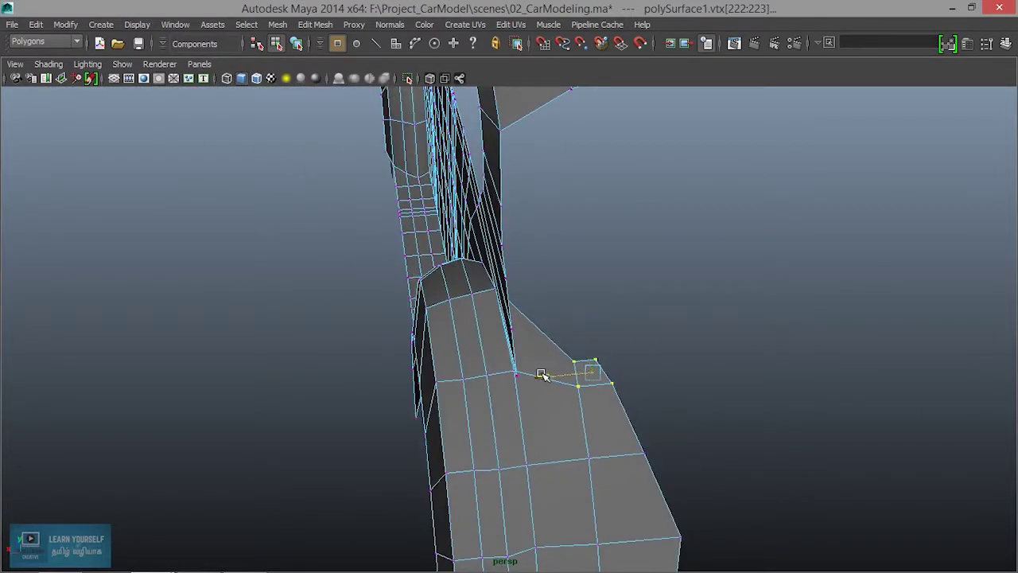
mouse_move(532, 401)
left_mouse_down("alt")
mouse_move(568, 387)
mouse_move(708, 461)
left_mouse_up("alt")
middle_click_drag(708, 461, 599, 314, "alt")
mouse_move(543, 353)
left_mouse_down("alt")
mouse_move(607, 331)
mouse_move(564, 332)
left_mouse_up("alt")
mouse_move(564, 332)
middle_mouse_down("alt")
mouse_move(625, 451)
mouse_move(629, 424)
middle_mouse_up("alt")
mouse_move(629, 425)
left_mouse_down("alt")
mouse_move(587, 412)
mouse_move(565, 352)
left_mouse_up("alt")
mouse_move(549, 396)
left_mouse_down("alt")
mouse_move(520, 396)
mouse_move(581, 375)
left_mouse_up("alt")
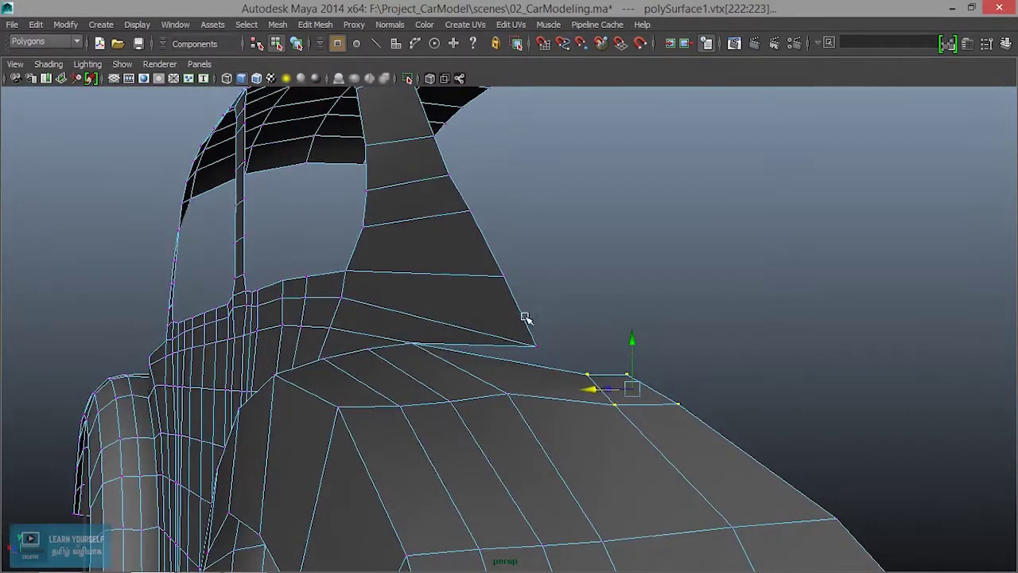
right_click_drag(521, 216, 448, 230)
left_click_drag(521, 334, 584, 358, "alt")
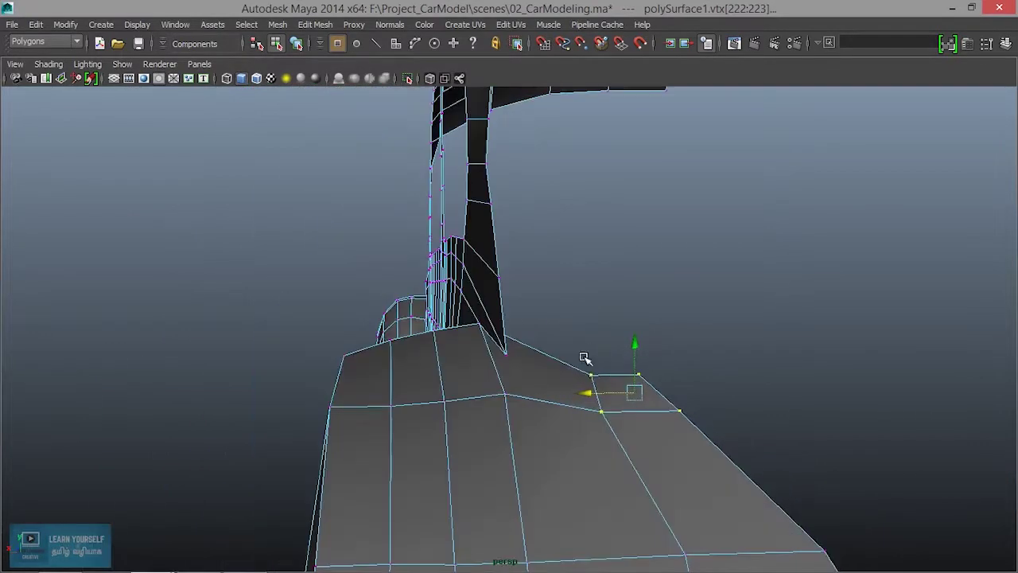
left_click(310, 24)
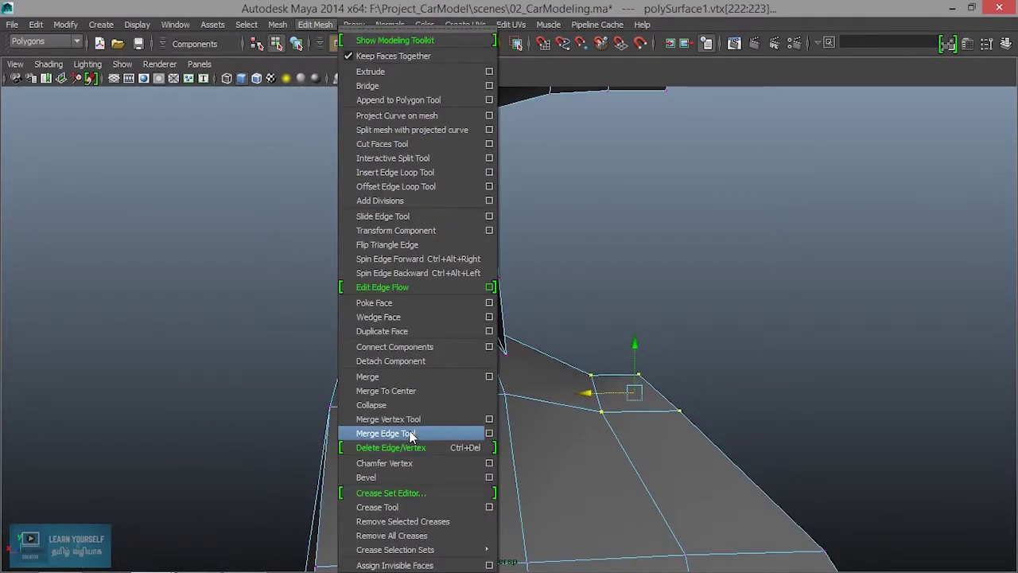
Merge vertex 222 onto 223 and weld the stray vertex onto the fender edge.
left_click(411, 430)
mouse_move(506, 358)
left_mouse_down()
mouse_move(586, 382)
mouse_move(561, 400)
mouse_move(487, 419)
mouse_move(412, 398)
mouse_move(577, 373)
mouse_move(653, 443)
mouse_move(648, 455)
mouse_move(545, 468)
mouse_move(458, 346)
mouse_move(668, 435)
left_mouse_up()
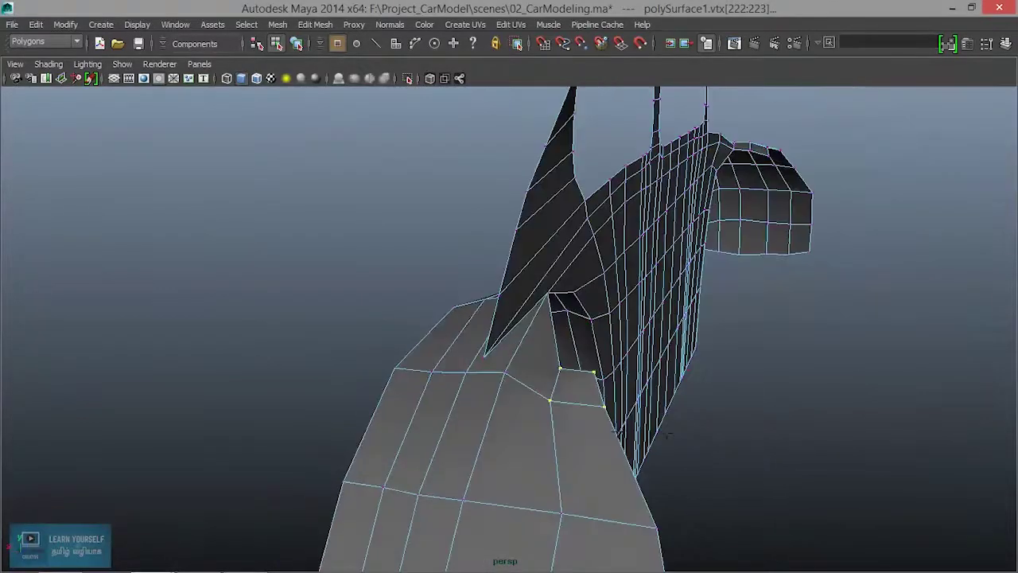
mouse_move(535, 380)
left_mouse_down("alt")
mouse_move(631, 416)
mouse_move(605, 388)
mouse_move(522, 420)
mouse_move(448, 424)
mouse_move(517, 446)
left_mouse_up("alt")
left_click(489, 365)
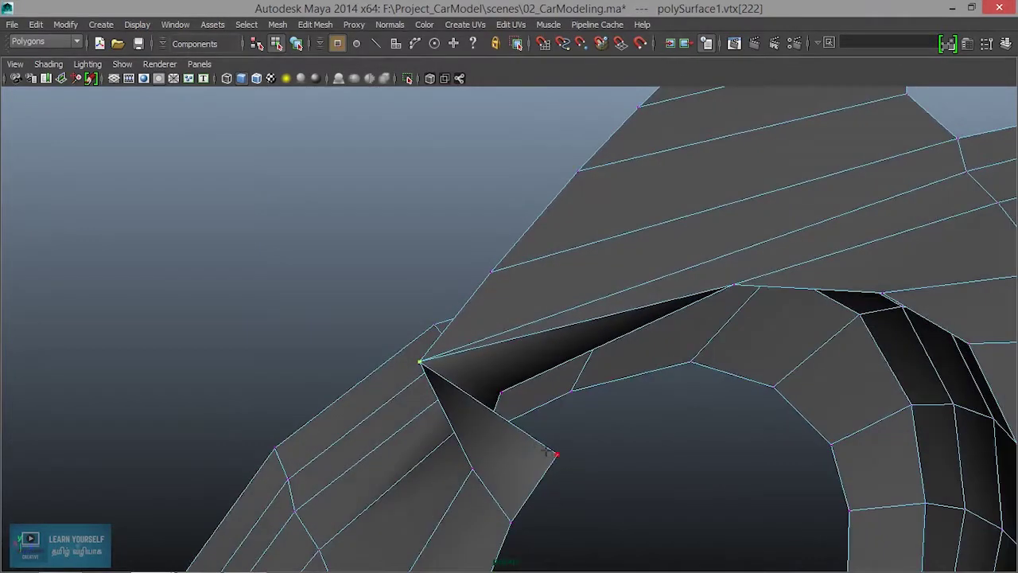
left_click_drag(488, 271, 491, 272)
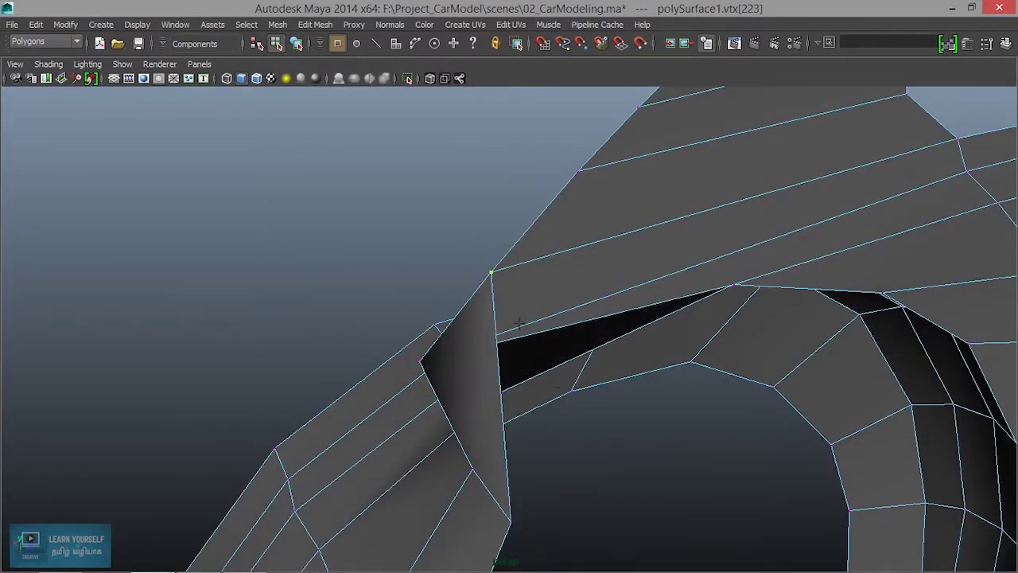
mouse_move(527, 437)
left_mouse_down("alt")
mouse_move(734, 432)
mouse_move(756, 411)
mouse_move(750, 447)
mouse_move(760, 422)
mouse_move(641, 461)
mouse_move(596, 379)
mouse_move(625, 393)
mouse_move(597, 384)
mouse_move(636, 405)
mouse_move(544, 373)
left_mouse_up("alt")
left_click(593, 375)
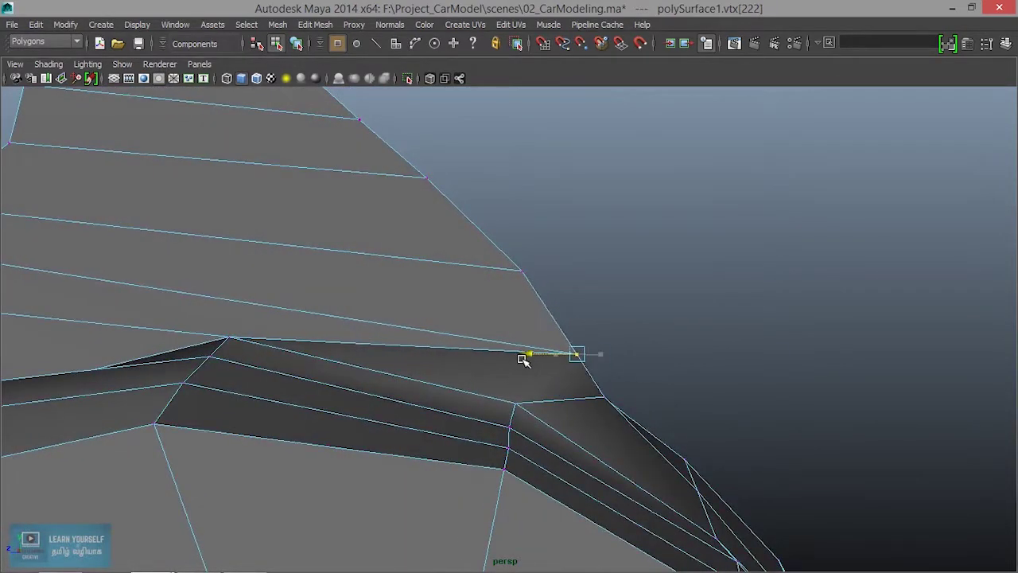
Slide the fender top vertex left along its edge and move it along X to straighten the pillar.
mouse_move(713, 410)
left_mouse_down("alt")
mouse_move(618, 422)
mouse_move(641, 421)
mouse_move(516, 390)
mouse_move(508, 379)
left_mouse_up("alt")
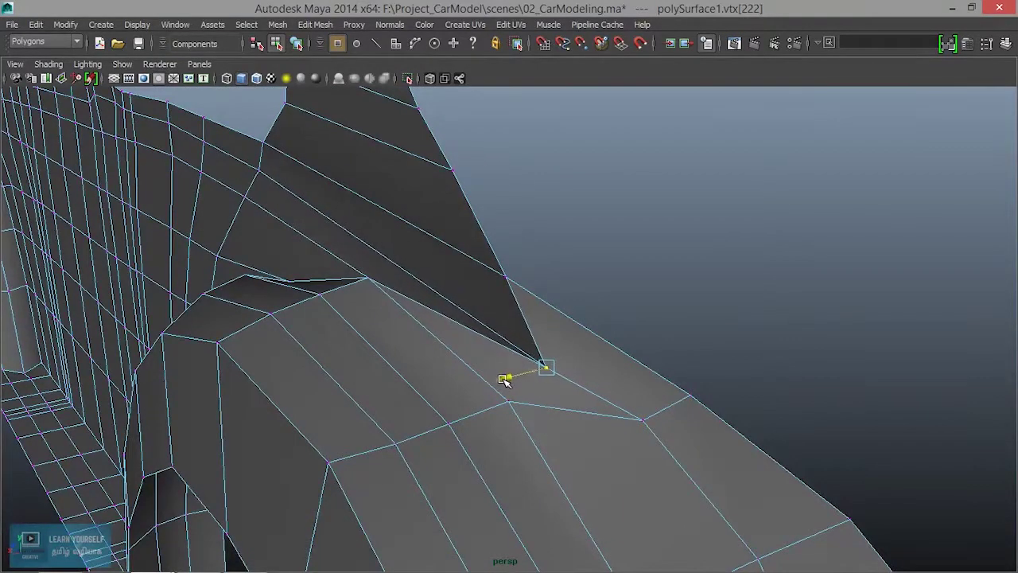
mouse_move(624, 355)
left_mouse_down("alt")
mouse_move(572, 298)
mouse_move(557, 329)
mouse_move(559, 367)
left_mouse_up("alt")
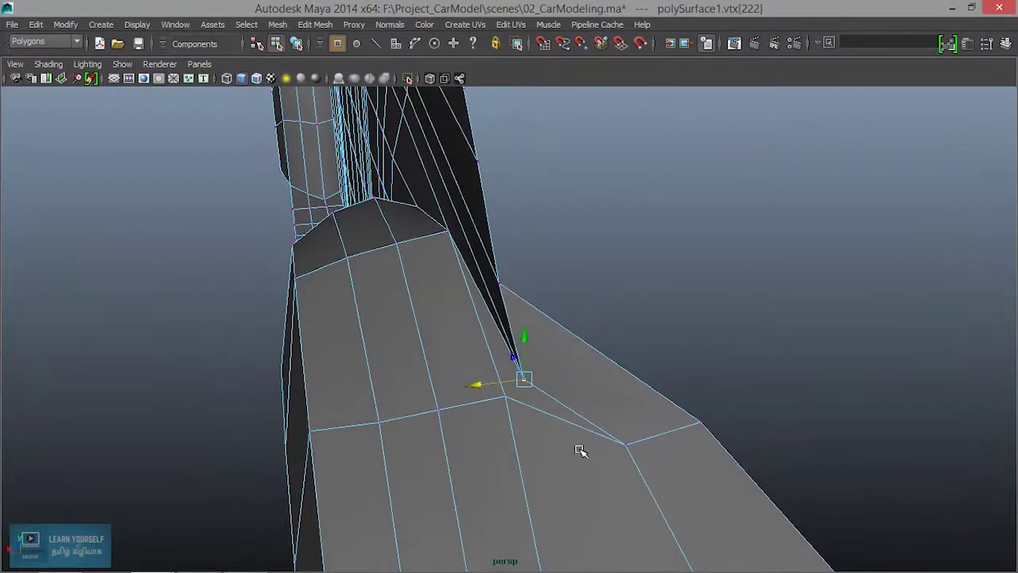
left_click_drag(579, 451, 559, 451)
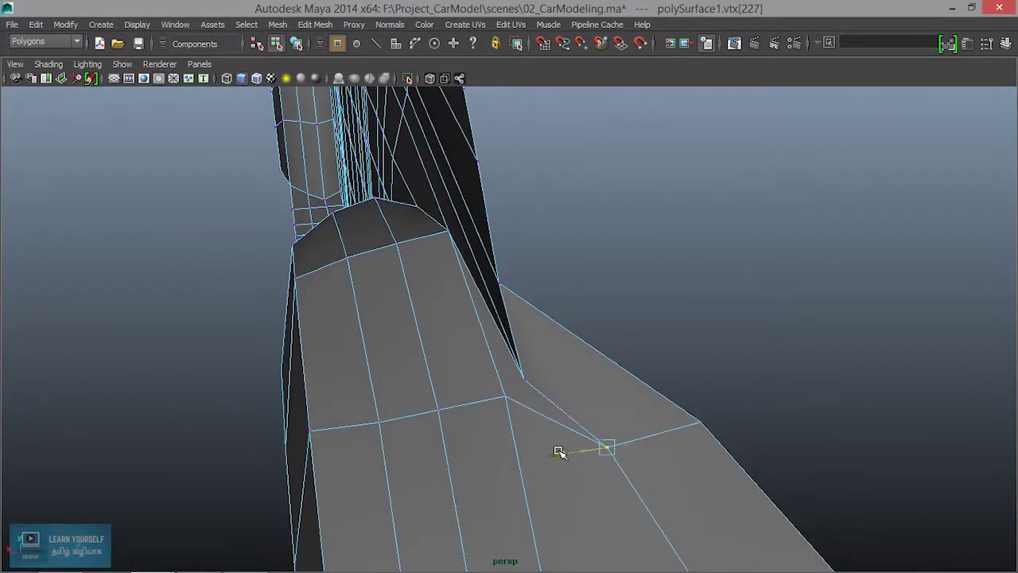
key("ctrl+z")
mouse_move(625, 362)
left_mouse_down("alt")
mouse_move(578, 329)
mouse_move(573, 297)
mouse_move(555, 354)
mouse_move(567, 359)
left_mouse_up("alt")
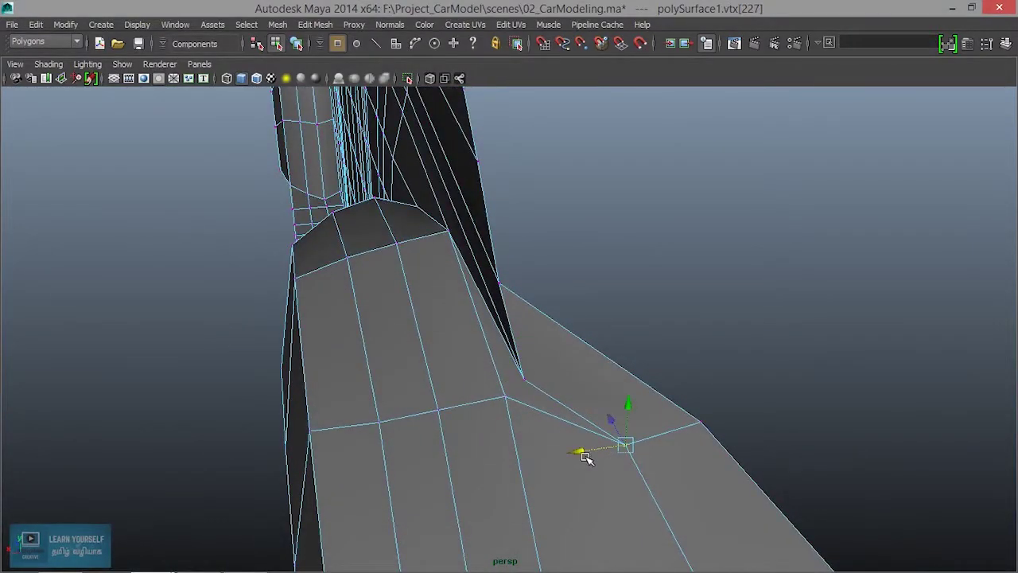
middle_click_drag(576, 448, 559, 451)
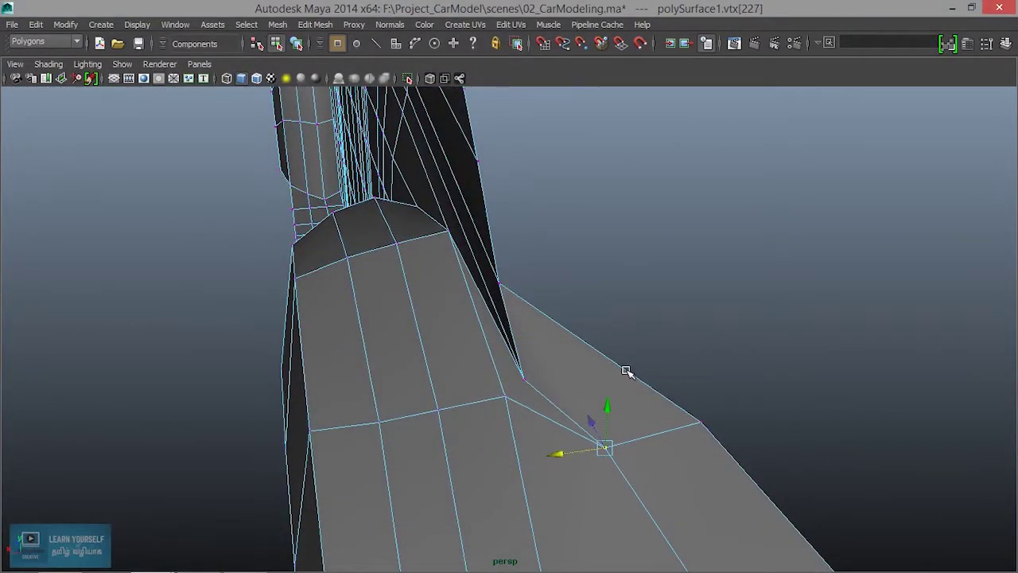
mouse_move(563, 391)
left_mouse_down("alt")
mouse_move(568, 339)
mouse_move(661, 358)
mouse_move(576, 366)
mouse_move(559, 310)
mouse_move(327, 327)
mouse_move(436, 363)
mouse_move(565, 345)
left_mouse_up("alt")
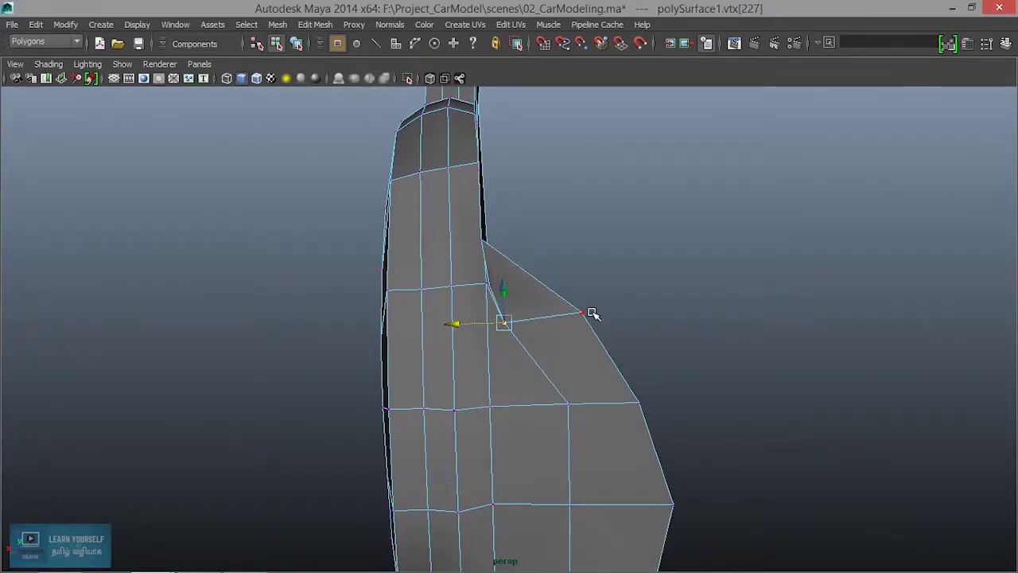
left_click_drag(531, 318, 504, 329)
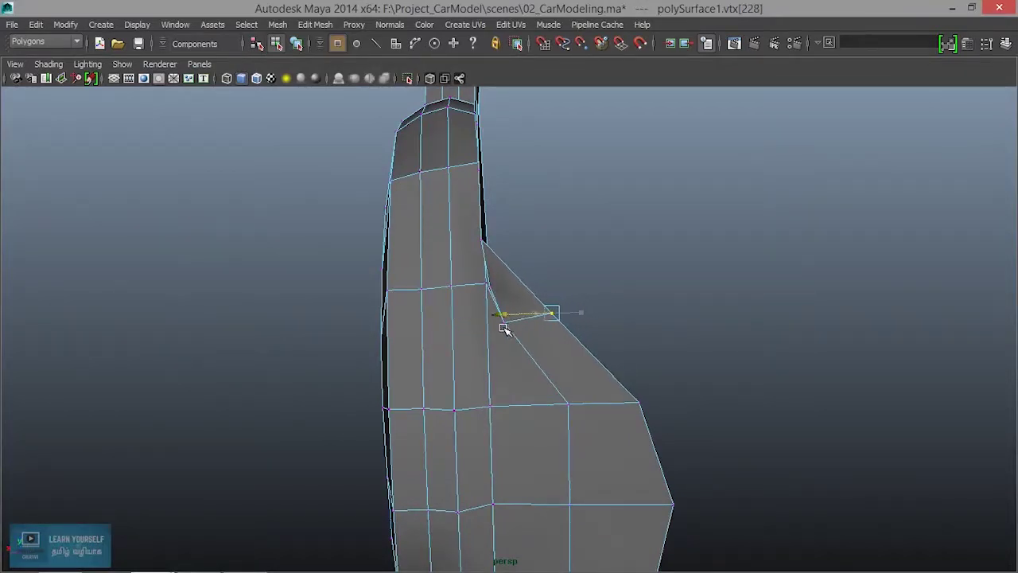
middle_click_drag(591, 385, 589, 287, "alt")
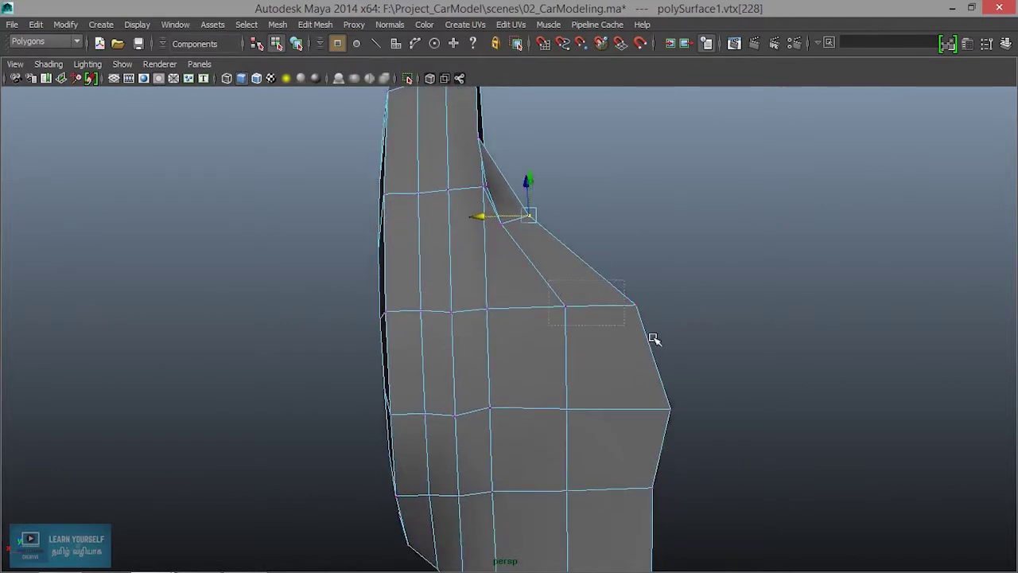
mouse_move(549, 309)
left_mouse_down()
mouse_move(504, 317)
mouse_move(577, 311)
mouse_move(597, 263)
mouse_move(541, 285)
mouse_move(620, 294)
left_mouse_up()
Zoom in on the wheel arch, select the fender corner vertex, and open Edit Mesh.
right_click_drag(621, 294, 661, 302, "alt")
middle_click_drag(661, 303, 777, 416, "alt")
scroll(783, 395, "up", 3)
mouse_move(783, 395)
left_mouse_down("alt")
mouse_move(695, 377)
mouse_move(719, 362)
left_mouse_up("alt")
left_click_drag(692, 407, 715, 411, "alt")
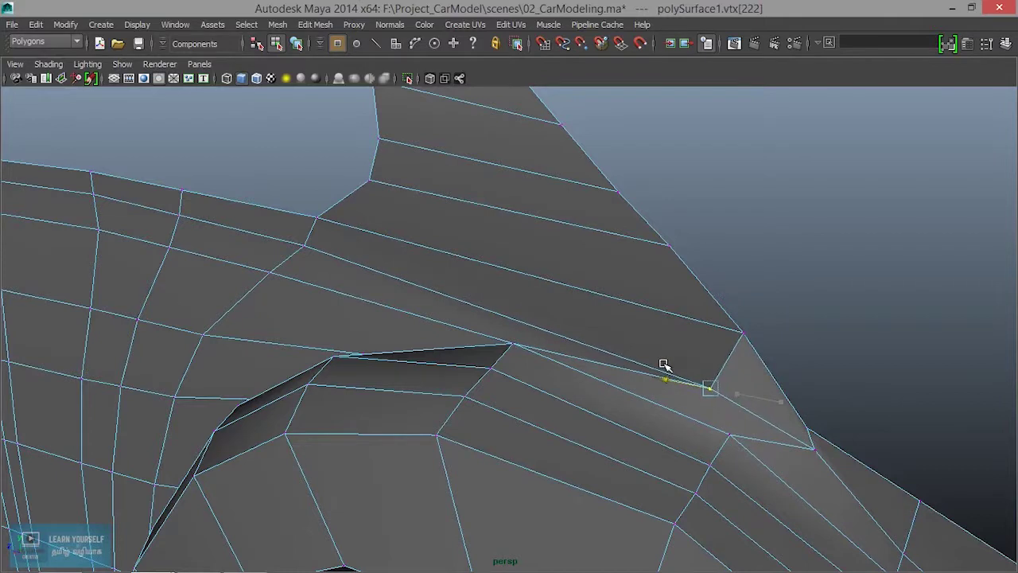
mouse_move(719, 328)
left_mouse_down("alt")
mouse_move(761, 382)
mouse_move(750, 364)
mouse_move(540, 337)
mouse_move(647, 391)
mouse_move(593, 400)
mouse_move(582, 389)
mouse_move(536, 404)
mouse_move(642, 412)
mouse_move(610, 401)
mouse_move(541, 410)
mouse_move(647, 387)
mouse_move(612, 381)
left_mouse_up("alt")
middle_click_drag(611, 382, 602, 437, "alt")
mouse_move(602, 437)
left_mouse_down("alt")
mouse_move(561, 475)
mouse_move(611, 468)
mouse_move(586, 477)
left_mouse_up("alt")
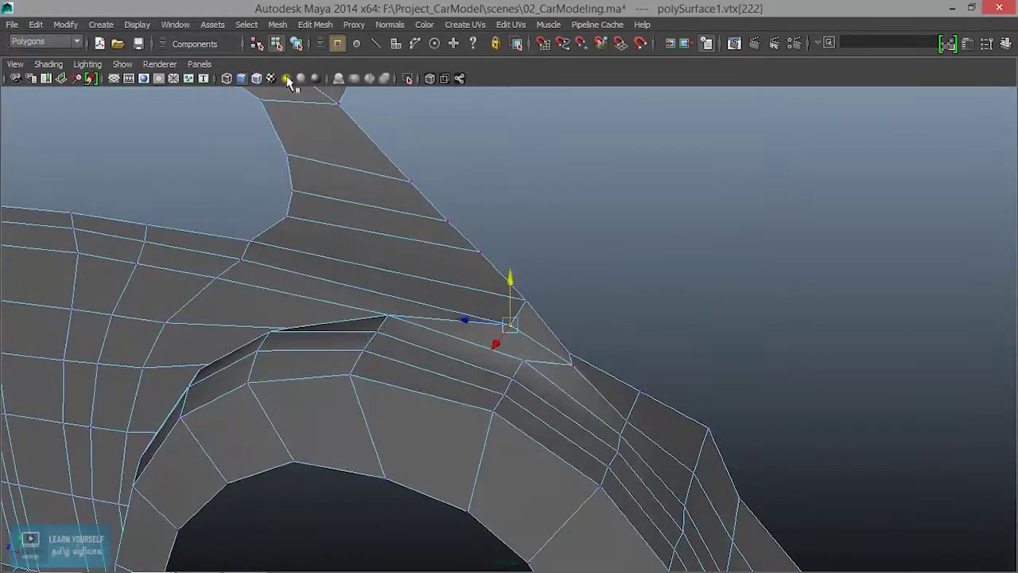
left_click(306, 25)
Start the Offset Edge Loop tool, then use the Move tool to raise a fender vertex.
left_click(385, 188)
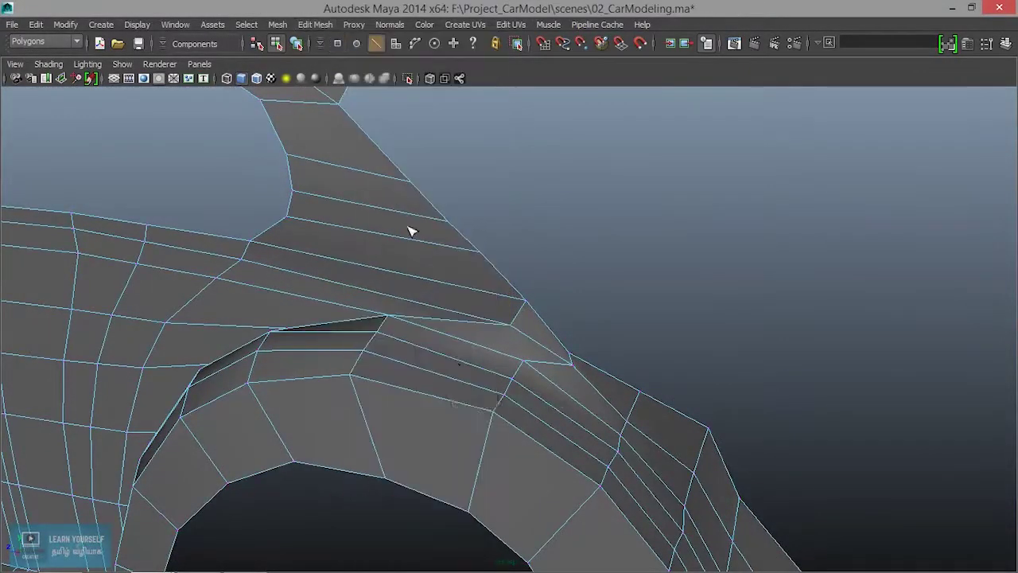
mouse_move(528, 398)
left_mouse_down("alt")
mouse_move(438, 379)
mouse_move(565, 379)
mouse_move(479, 308)
mouse_move(493, 308)
mouse_move(509, 284)
left_mouse_up("alt")
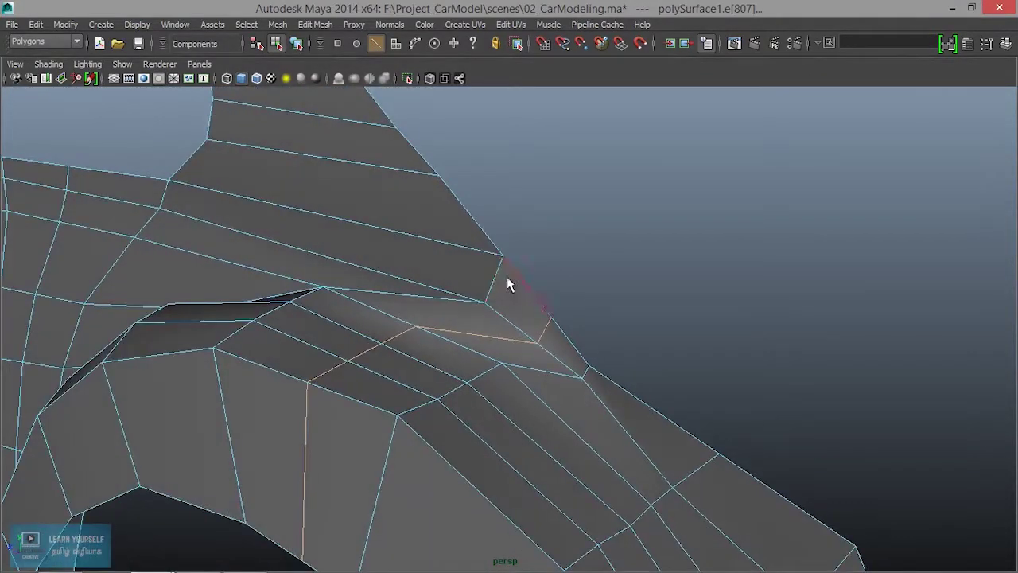
right_click_drag(509, 250, 458, 223)
mouse_move(458, 224)
left_mouse_down("alt")
mouse_move(536, 291)
mouse_move(520, 241)
left_mouse_up("alt")
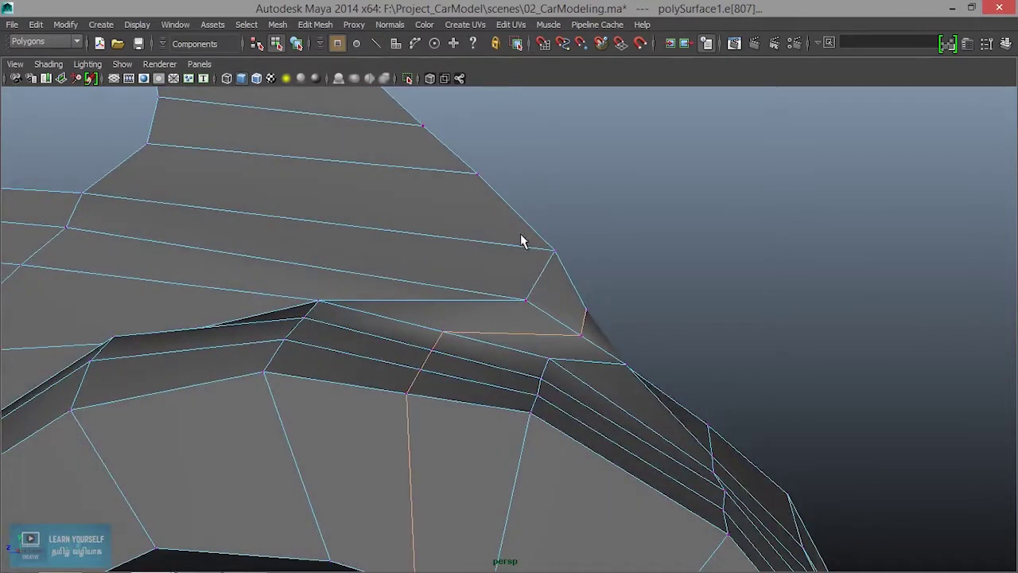
left_click_drag(612, 335, 549, 343, "alt")
key("w")
mouse_move(553, 274)
left_mouse_down()
mouse_move(548, 256)
mouse_move(522, 359)
mouse_move(426, 362)
mouse_move(443, 348)
mouse_move(530, 332)
mouse_move(582, 350)
mouse_move(539, 382)
mouse_move(420, 377)
mouse_move(546, 395)
mouse_move(586, 350)
mouse_move(560, 352)
mouse_move(543, 309)
left_mouse_up()
Raise the vertex above the rear wheel arch, shift it along X, then show four views.
left_click(487, 370)
mouse_move(493, 290)
left_mouse_down("alt")
mouse_move(498, 309)
mouse_move(537, 332)
left_mouse_up("alt")
mouse_move(537, 332)
left_mouse_down("alt")
mouse_move(580, 341)
mouse_move(516, 318)
mouse_move(419, 315)
left_mouse_up("alt")
mouse_move(540, 361)
left_mouse_down("alt")
mouse_move(466, 358)
mouse_move(420, 268)
mouse_move(419, 244)
left_mouse_up("alt")
mouse_move(540, 342)
left_mouse_down("alt")
mouse_move(528, 318)
mouse_move(549, 346)
mouse_move(221, 350)
mouse_move(495, 338)
mouse_move(544, 372)
mouse_move(482, 358)
mouse_move(567, 367)
mouse_move(521, 319)
mouse_move(529, 280)
mouse_move(618, 334)
mouse_move(586, 325)
mouse_move(490, 332)
mouse_move(590, 370)
mouse_move(610, 403)
mouse_move(600, 289)
left_mouse_up("alt")
left_click(540, 323)
left_click(553, 388)
left_click_drag(613, 371, 625, 382, "alt")
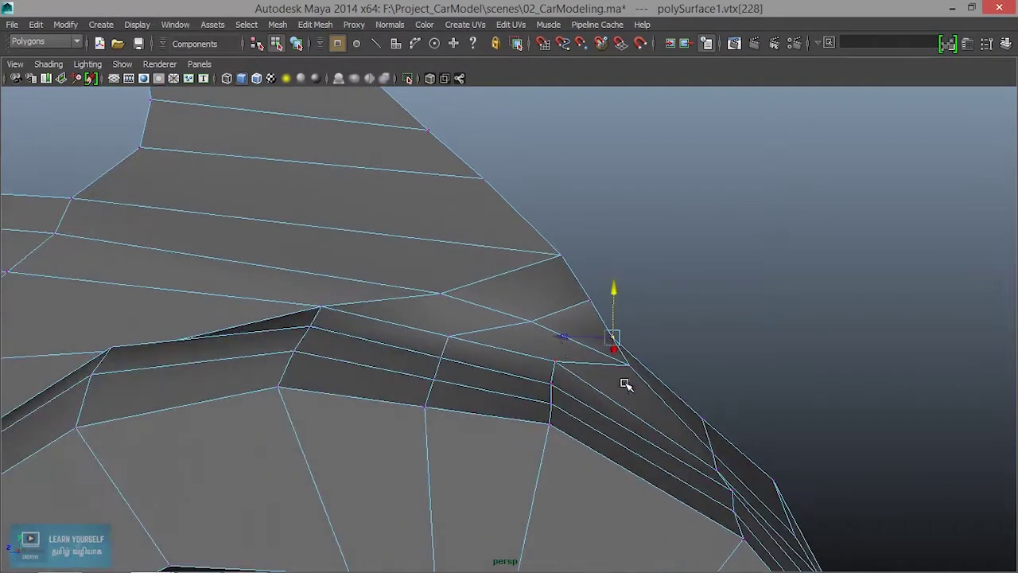
mouse_move(555, 338)
left_mouse_down()
mouse_move(574, 340)
mouse_move(568, 357)
mouse_move(552, 346)
left_mouse_up()
key("space")
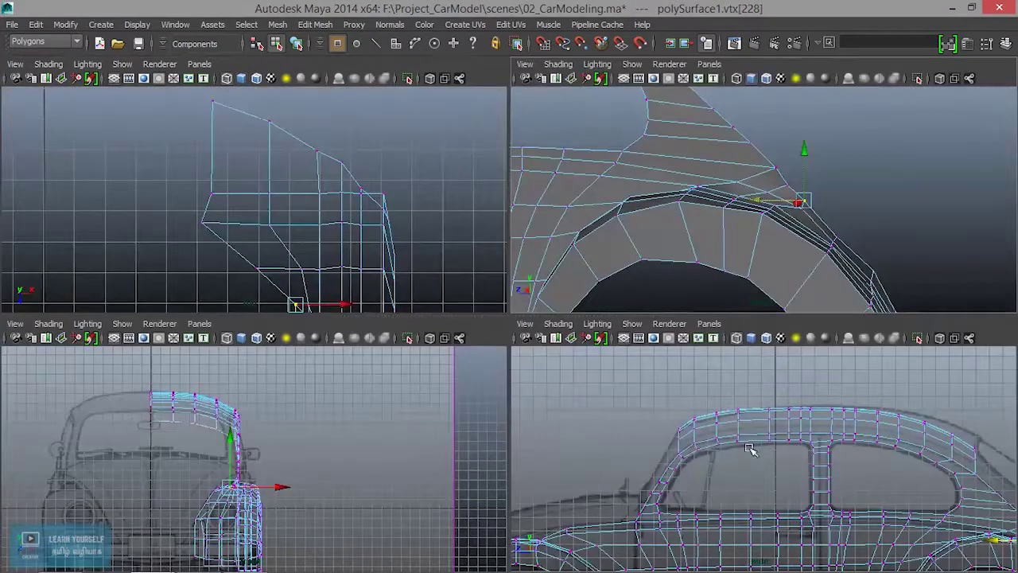
In a maximized side view, lift the wheel-arch vertex and its neighbour onto the blueprint.
key("space")
scroll(734, 448, "up", 3)
scroll(439, 414, "up", 3)
scroll(468, 336, "up", 3)
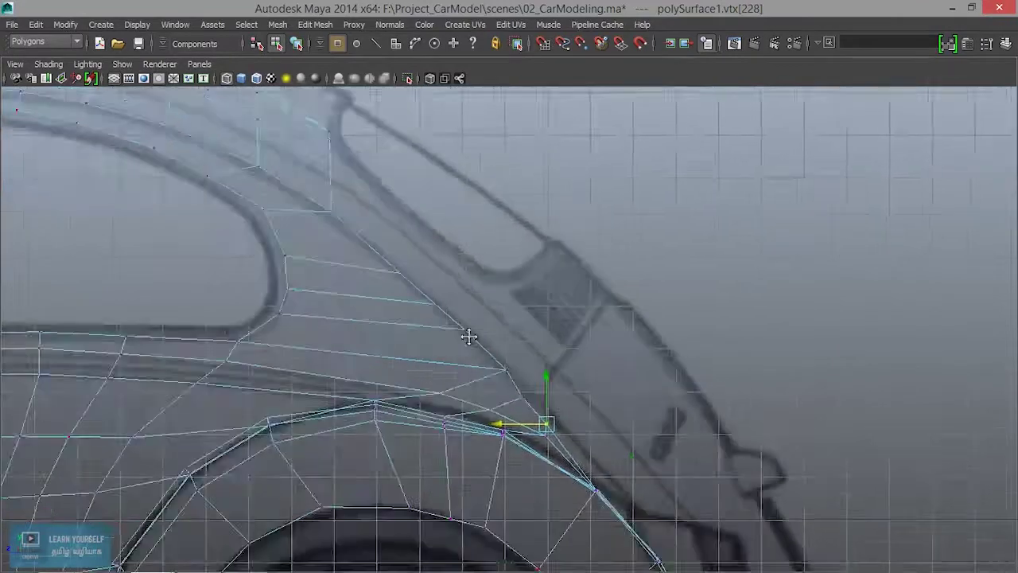
scroll(469, 337, "up", 3)
scroll(509, 409, "up", 3)
mouse_move(472, 380)
left_mouse_down()
mouse_move(481, 363)
mouse_move(438, 319)
left_mouse_up()
middle_click_drag(438, 347, 578, 393, "alt")
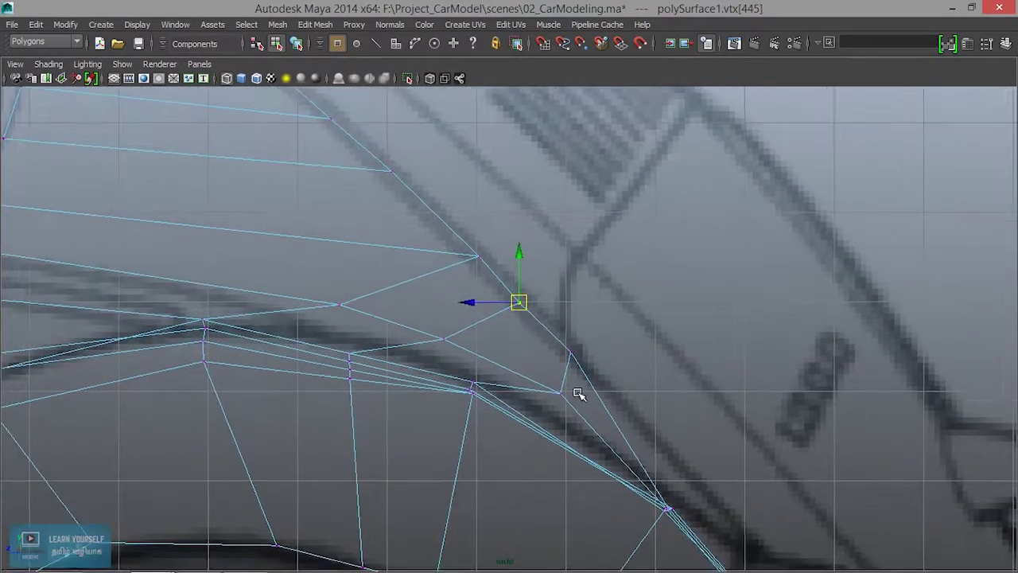
middle_click_drag(622, 428, 538, 352, "alt")
Nudge the next fender-edge vertices up and left onto the blueprint curve.
left_click(475, 318)
left_click_drag(477, 317, 464, 303)
mouse_move(465, 305)
middle_mouse_down("alt")
mouse_move(551, 345)
mouse_move(650, 423)
middle_mouse_up("alt")
left_click(541, 338)
left_click(728, 318)
left_click(529, 352)
left_click_drag(529, 353, 528, 346)
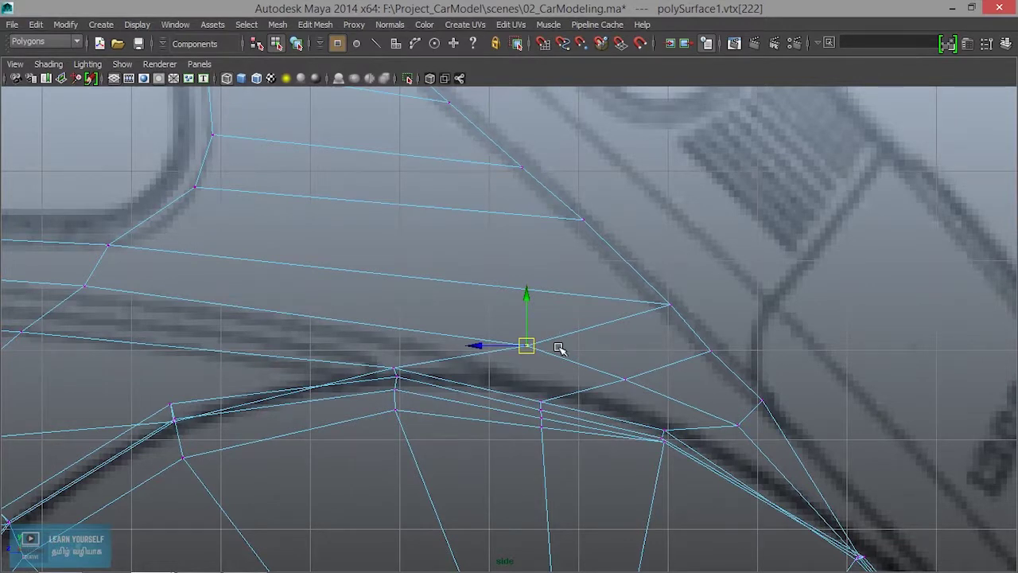
middle_click_drag(771, 426, 536, 348, "alt")
left_click(530, 342)
left_click_drag(530, 342, 522, 342)
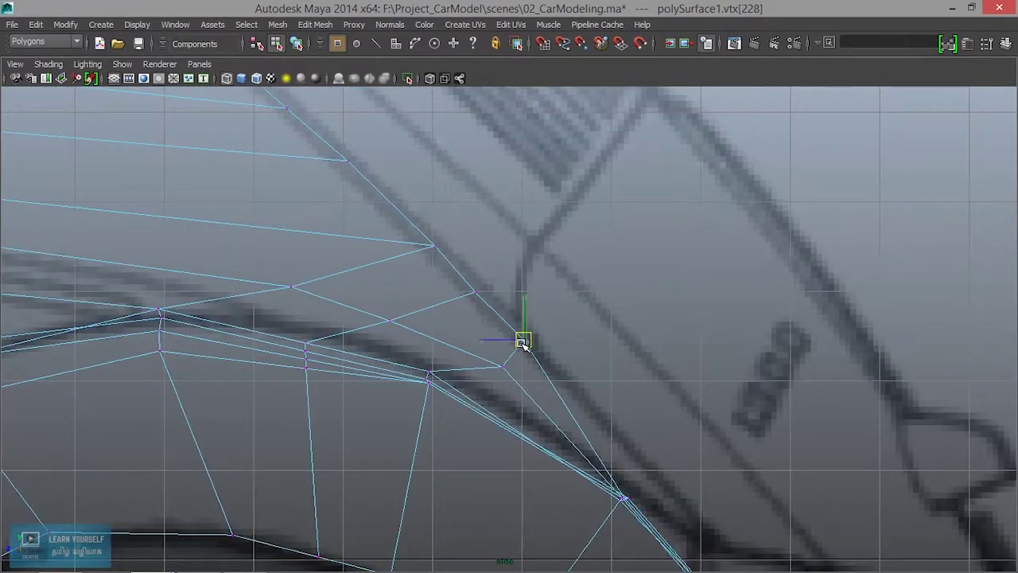
Move the adjacent fender vertex up-left onto the blueprint line, then return to four views.
middle_click_drag(579, 380, 493, 269, "alt")
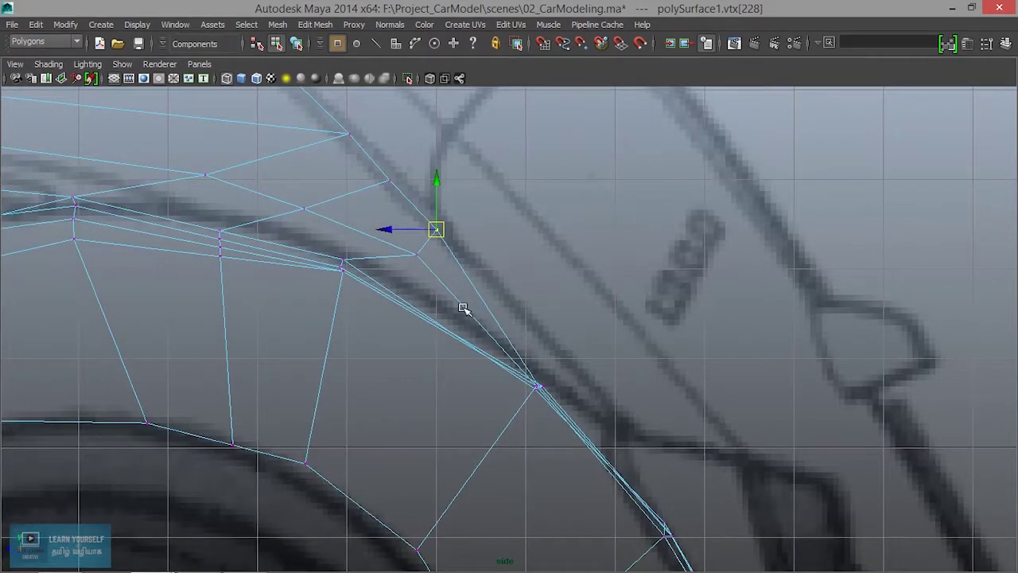
left_click(412, 253)
left_click_drag(416, 255, 402, 247)
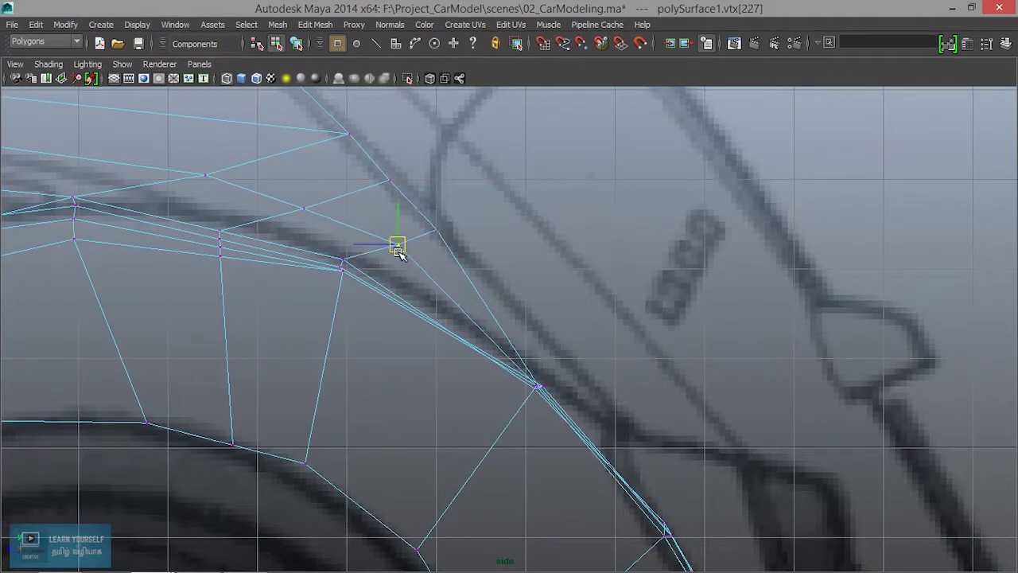
mouse_move(485, 320)
middle_mouse_down("alt")
mouse_move(432, 250)
mouse_move(480, 313)
mouse_move(716, 331)
middle_mouse_up("alt")
left_click(699, 293)
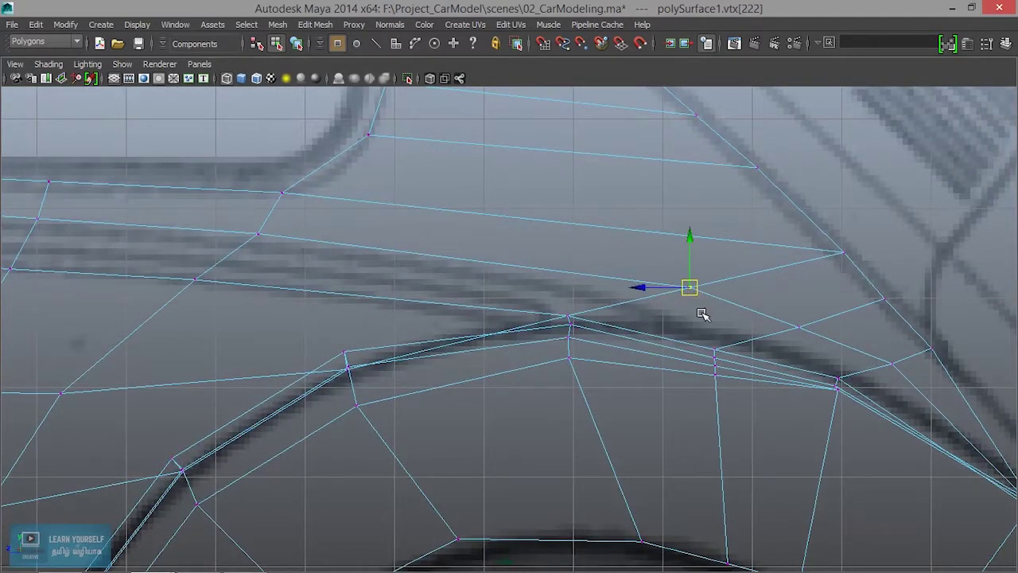
scroll(700, 302, "down", 5)
scroll(729, 320, "up", 2)
scroll(716, 324, "up", 1)
scroll(690, 331, "down", 3)
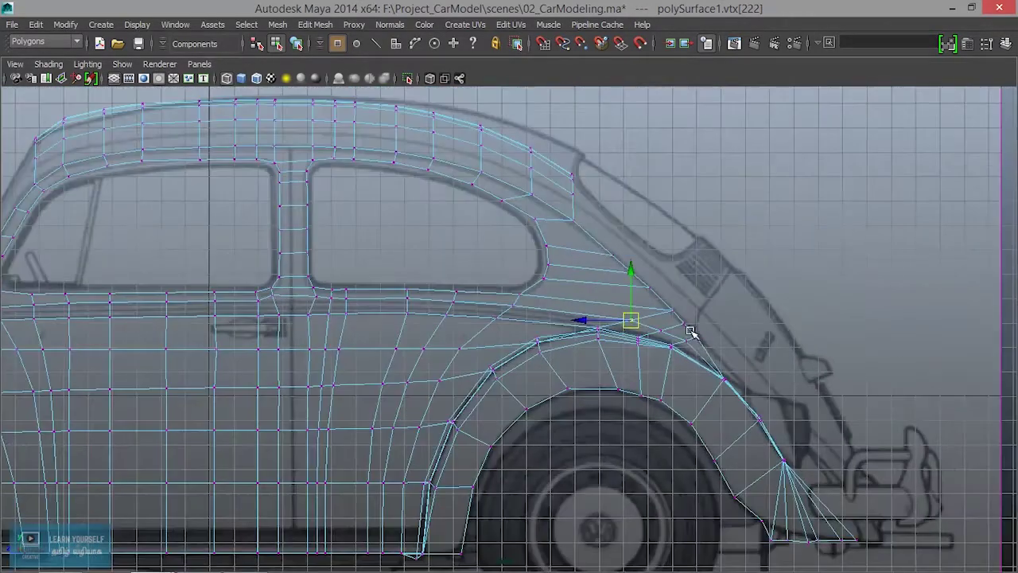
scroll(751, 386, "up", 2)
middle_click_drag(755, 386, 342, 326, "alt")
scroll(633, 443, "up", 2)
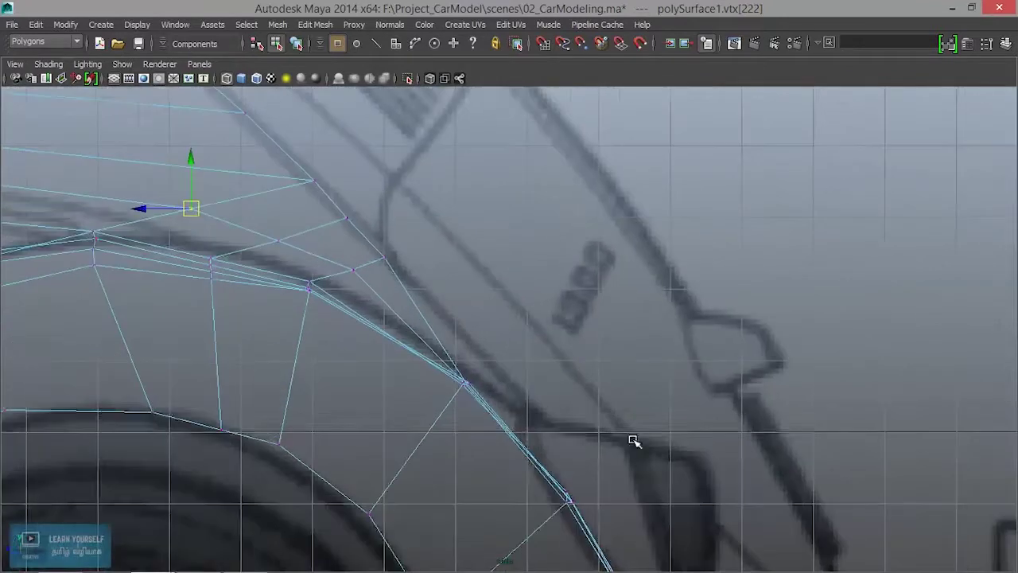
key("space")
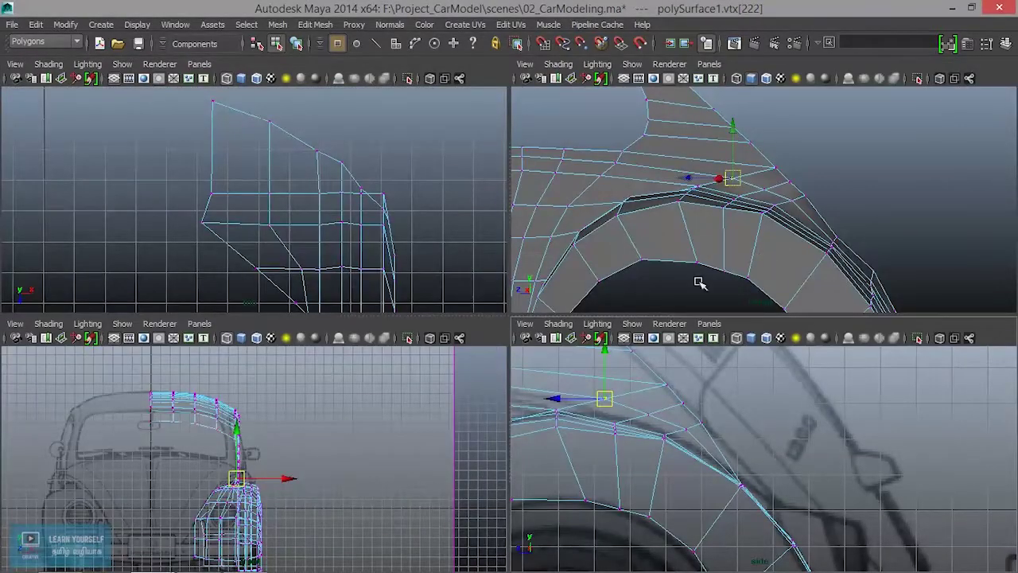
In the perspective view, move the arch vertices up-right onto the wheel-arch outline.
left_click(802, 196)
mouse_move(798, 199)
middle_mouse_down("alt")
mouse_move(673, 152)
mouse_move(715, 184)
mouse_move(706, 201)
middle_mouse_up("alt")
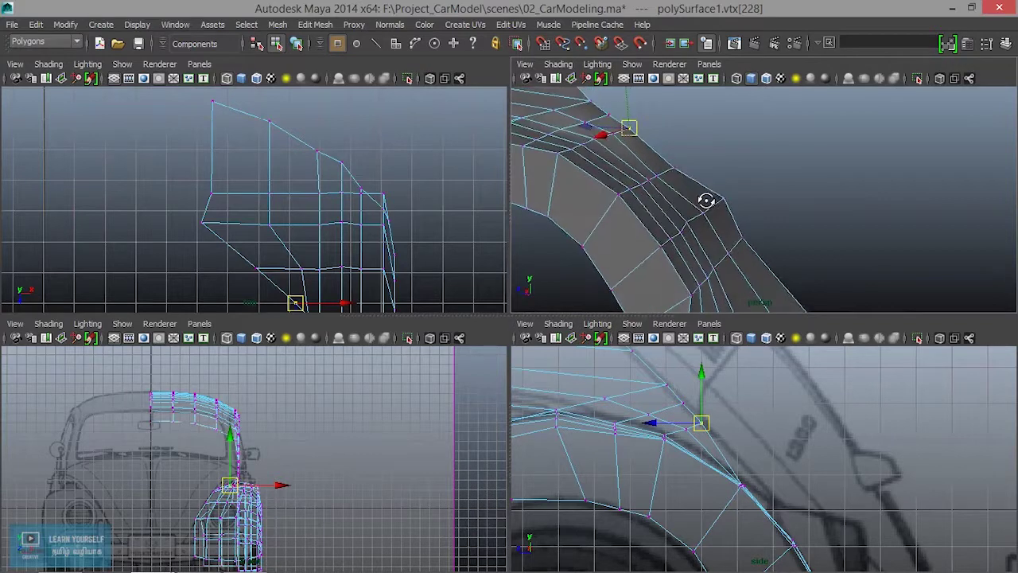
left_click(673, 167)
left_click_drag(743, 495, 750, 481)
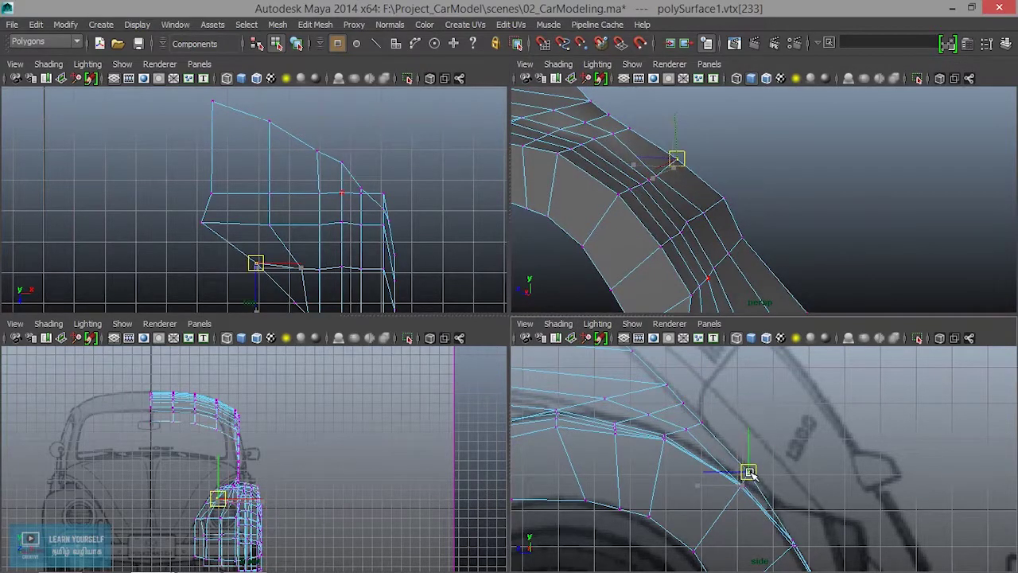
middle_click_drag(750, 268, 681, 244, "alt")
left_click(676, 205)
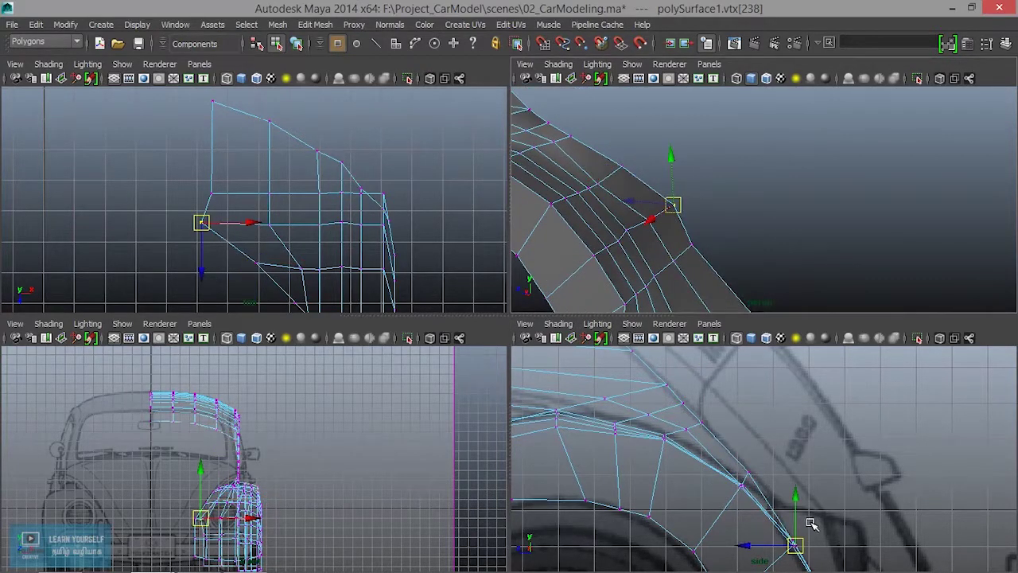
scroll(806, 528, "up", 2)
left_click_drag(703, 452, 714, 441)
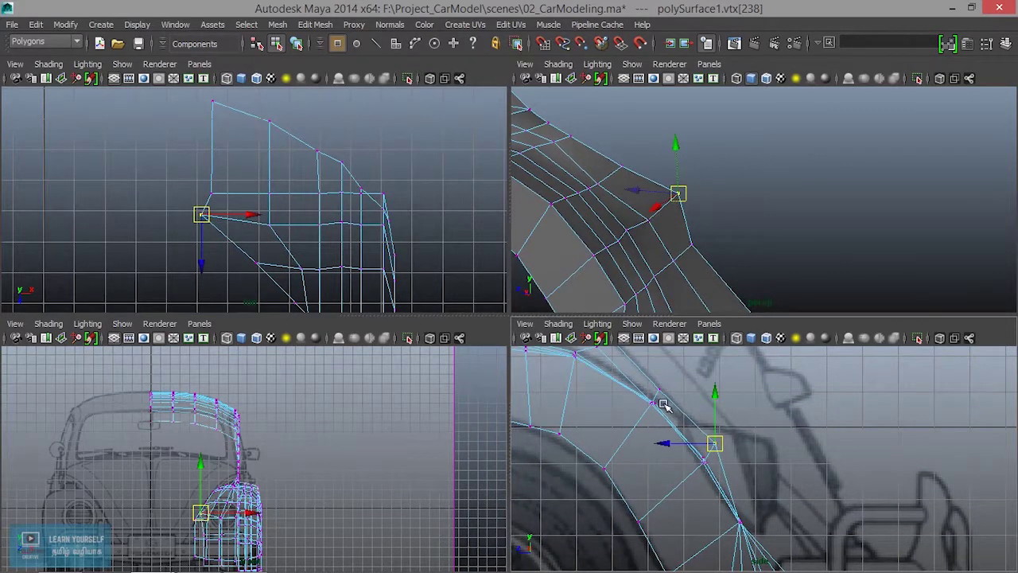
left_click(659, 385)
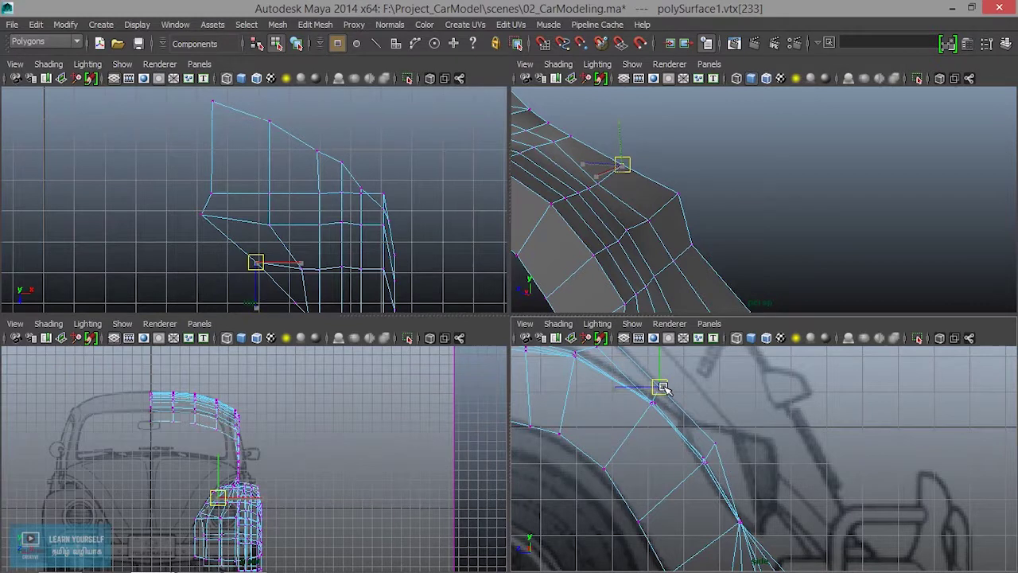
left_click(669, 190)
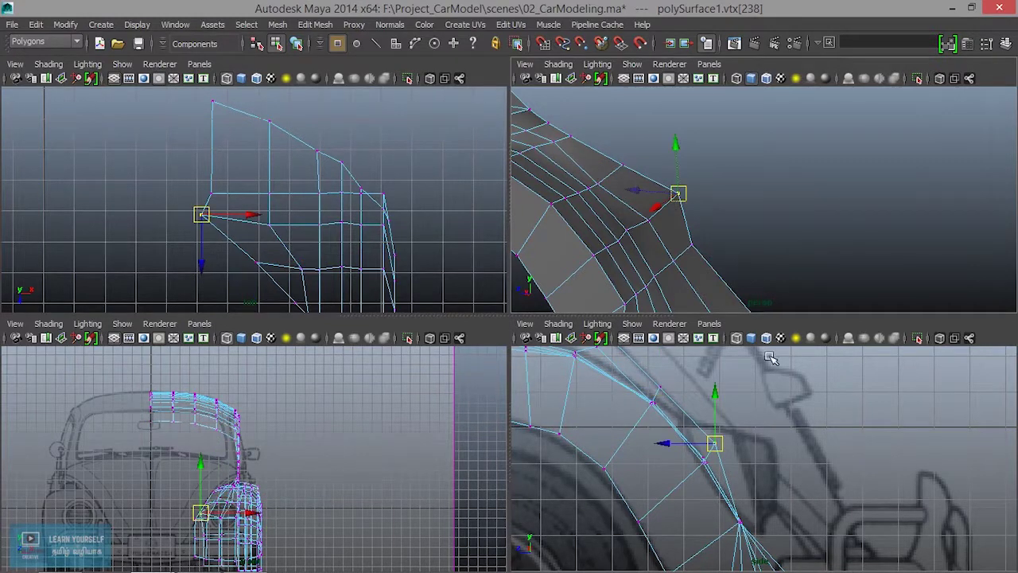
mouse_move(711, 177)
left_mouse_down("alt")
mouse_move(602, 198)
mouse_move(739, 161)
mouse_move(677, 177)
left_mouse_up("alt")
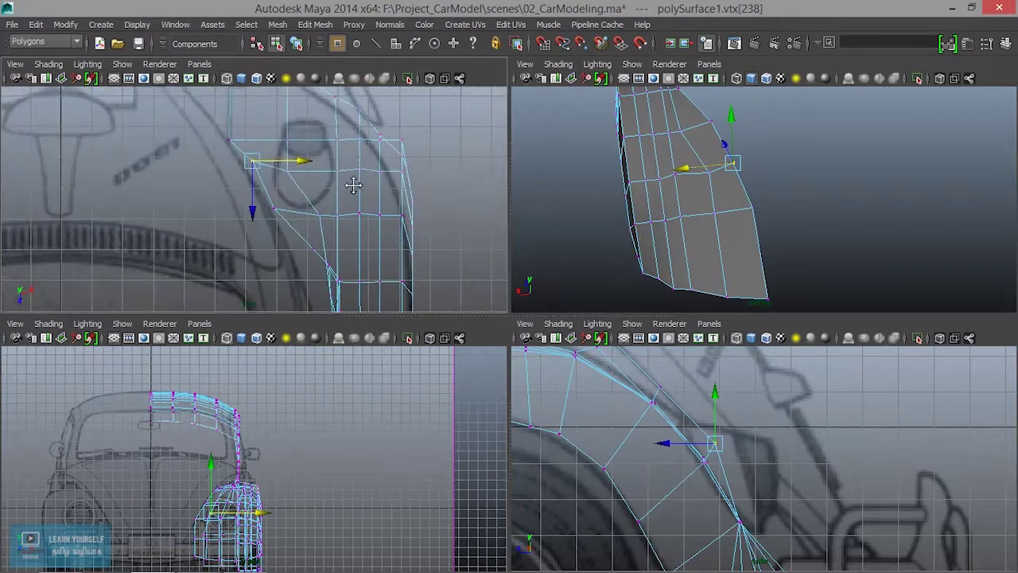
In the top view, pull the fender's inner-corner vertex inward toward the blueprint outline.
left_click(752, 209)
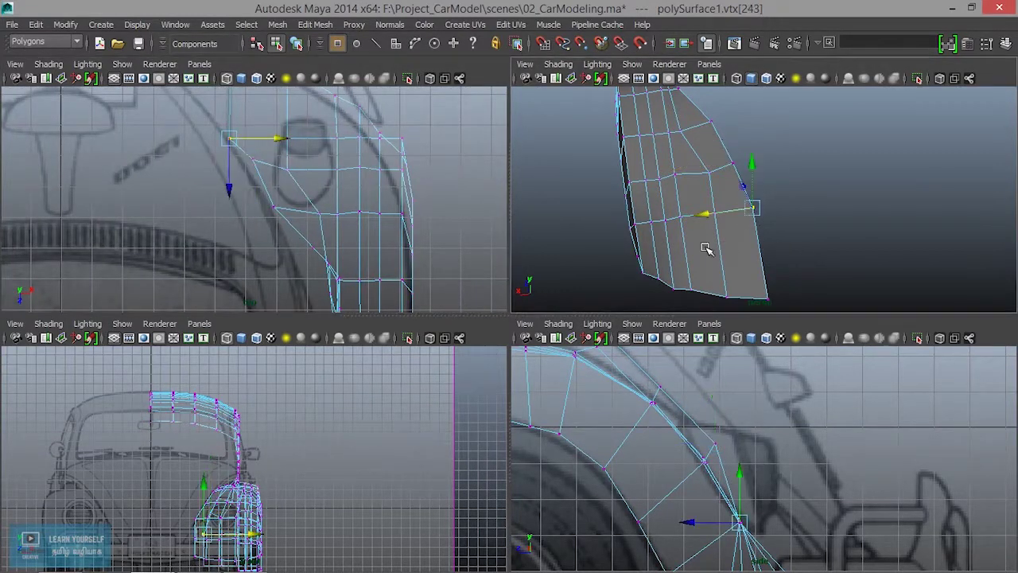
middle_click_drag(297, 245, 337, 100, "alt")
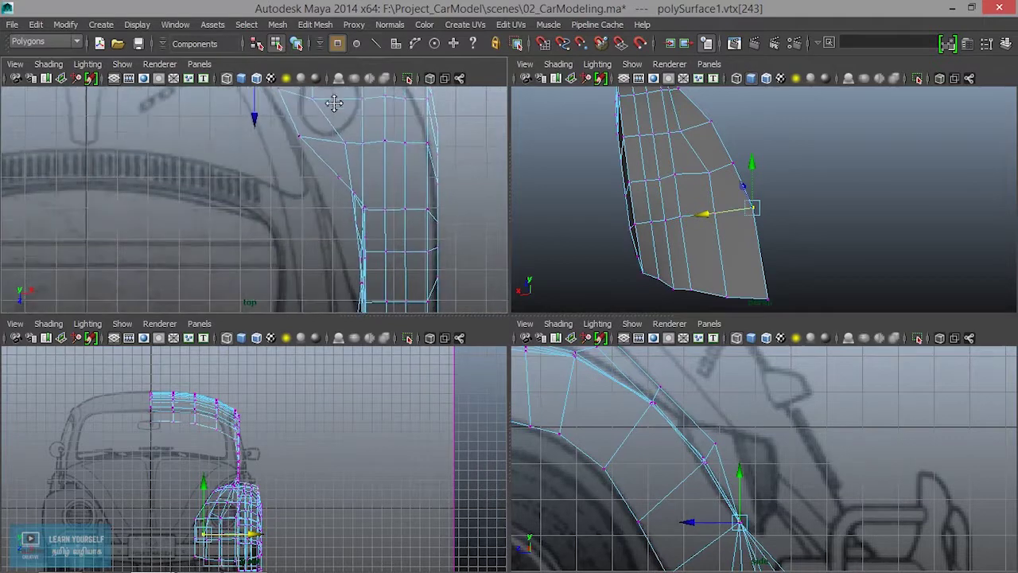
left_click_drag(732, 177, 732, 237, "alt")
left_click(728, 193)
left_click_drag(700, 196, 686, 193, "alt")
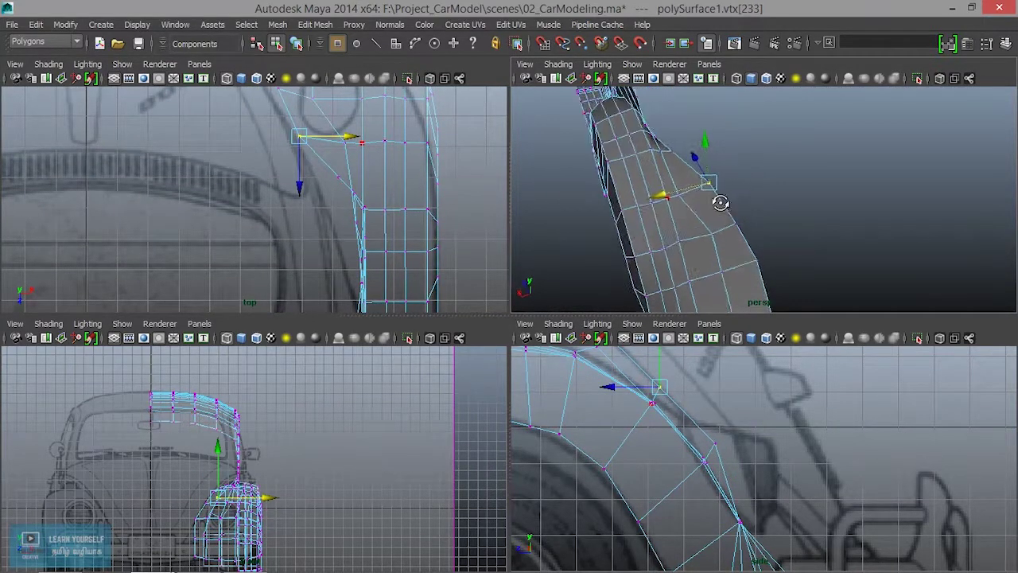
left_click(646, 151)
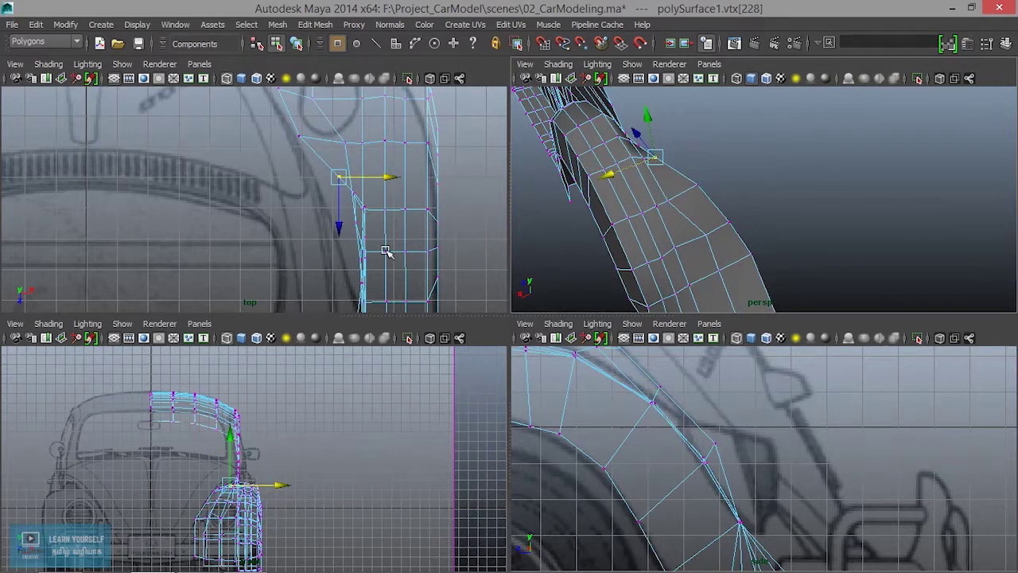
left_click_drag(350, 183, 350, 219)
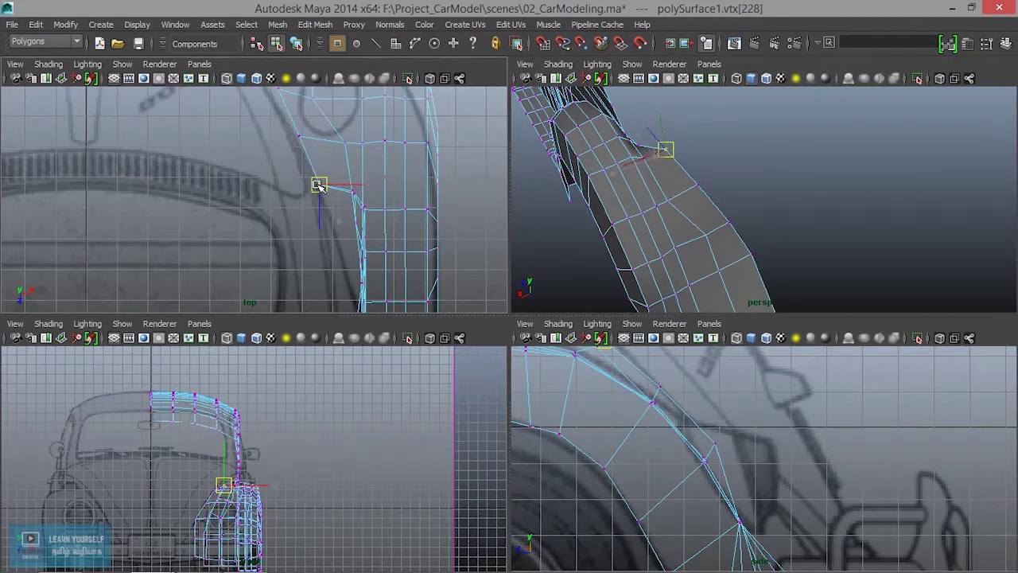
middle_click_drag(350, 219, 392, 245, "alt")
mouse_move(636, 174)
left_mouse_down("alt")
mouse_move(705, 207)
mouse_move(873, 141)
mouse_move(748, 170)
mouse_move(696, 209)
left_mouse_up("alt")
Push the fender's inner-edge vertex down-left onto the blueprint curve, then select an upper-rim vertex.
left_click(689, 213)
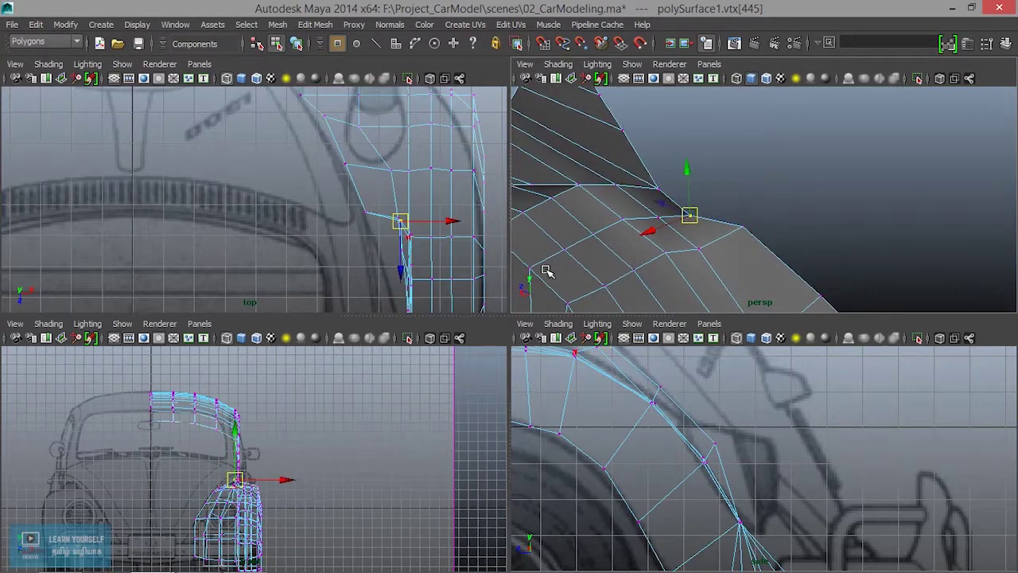
left_click_drag(400, 221, 377, 239)
mouse_move(646, 230)
left_mouse_down("alt")
mouse_move(656, 241)
mouse_move(725, 187)
mouse_move(727, 210)
left_mouse_up("alt")
left_click_drag(412, 237, 389, 280)
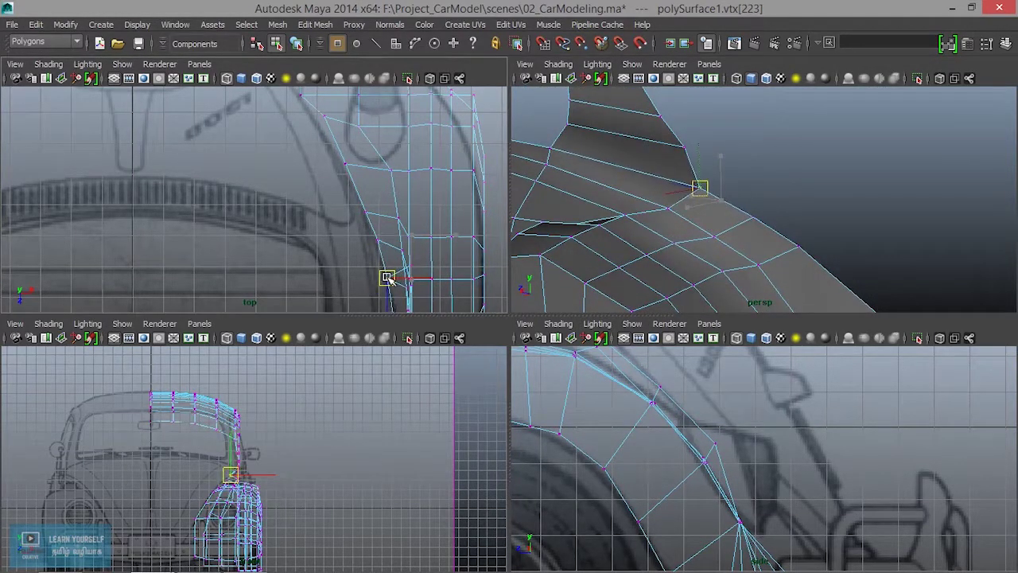
left_click_drag(725, 174, 760, 208, "alt")
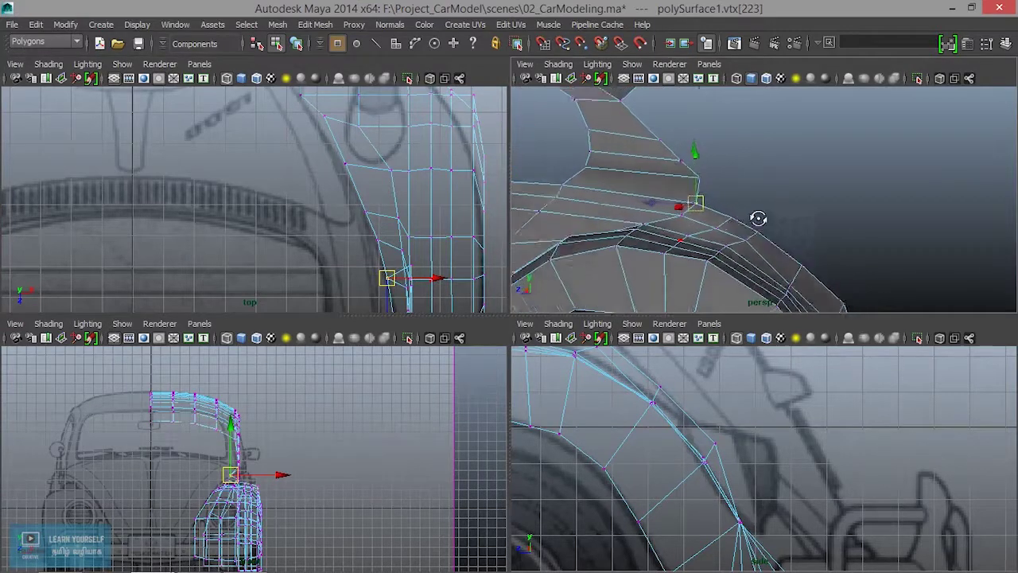
left_click_drag(706, 183, 704, 193)
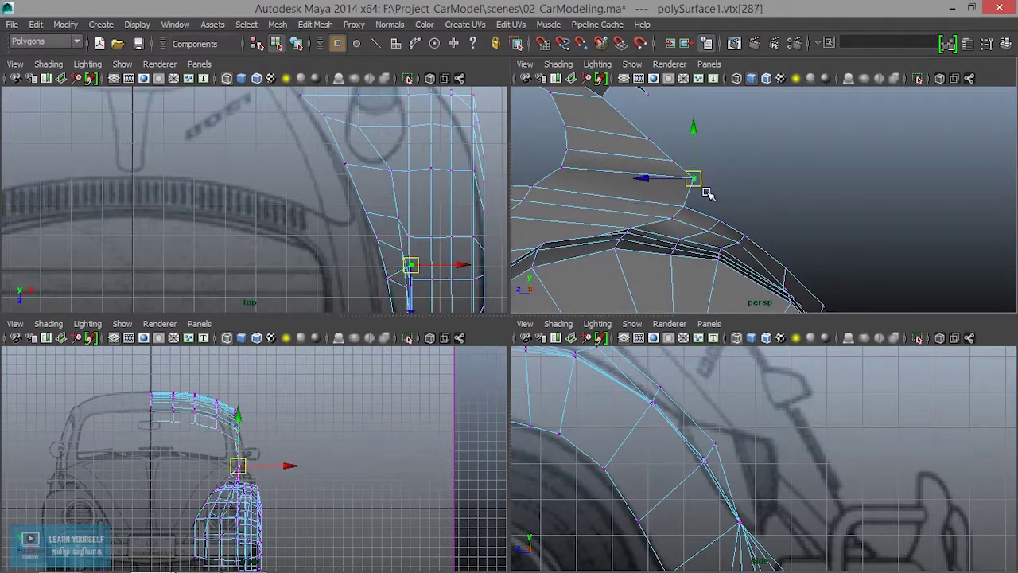
scroll(705, 397, "down", 4)
middle_click_drag(702, 408, 812, 496, "alt")
scroll(755, 455, "up", 3)
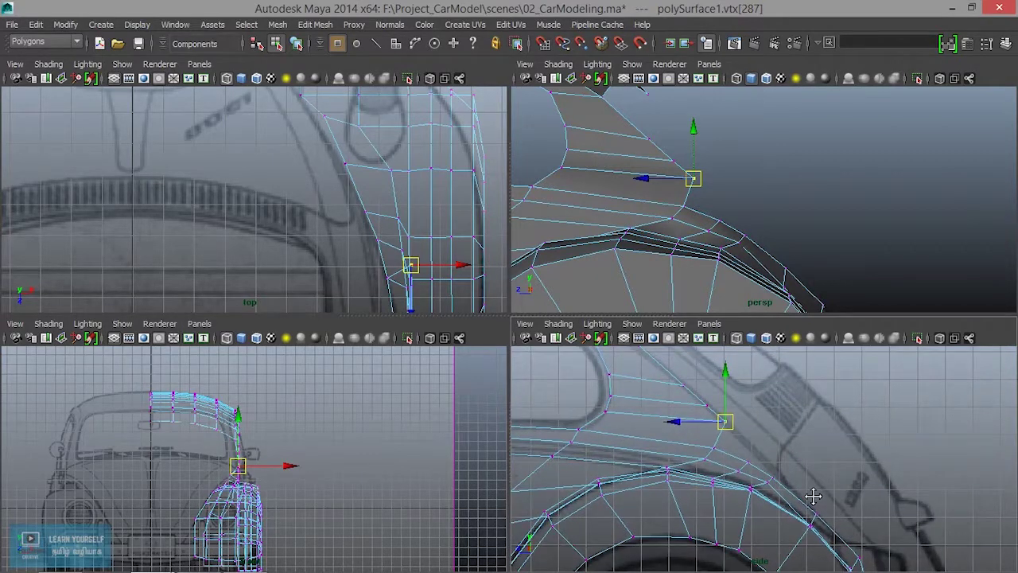
Slide the first rear-fender edge vertex left along X in the top view.
scroll(813, 496, "up", 1)
middle_click_drag(471, 298, 433, 232, "alt")
left_click(459, 204)
mouse_move(460, 204)
left_mouse_down()
mouse_move(423, 207)
mouse_move(432, 213)
left_mouse_up()
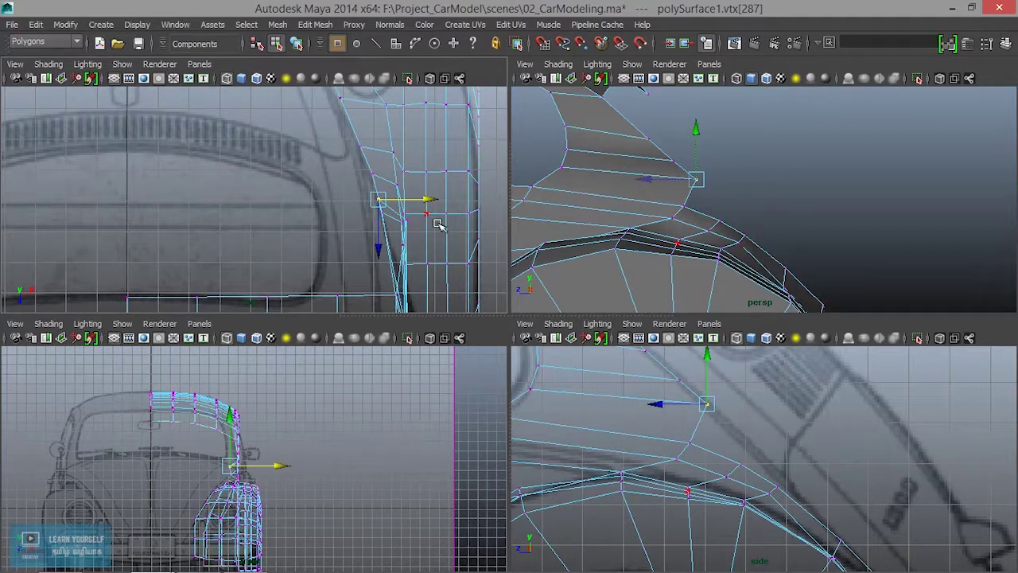
scroll(801, 425, "down", 1)
Move the next two fender vertices left along X toward the blueprint line.
mouse_move(708, 201)
left_mouse_down("alt")
mouse_move(723, 273)
mouse_move(688, 239)
left_mouse_up("alt")
left_click(689, 231)
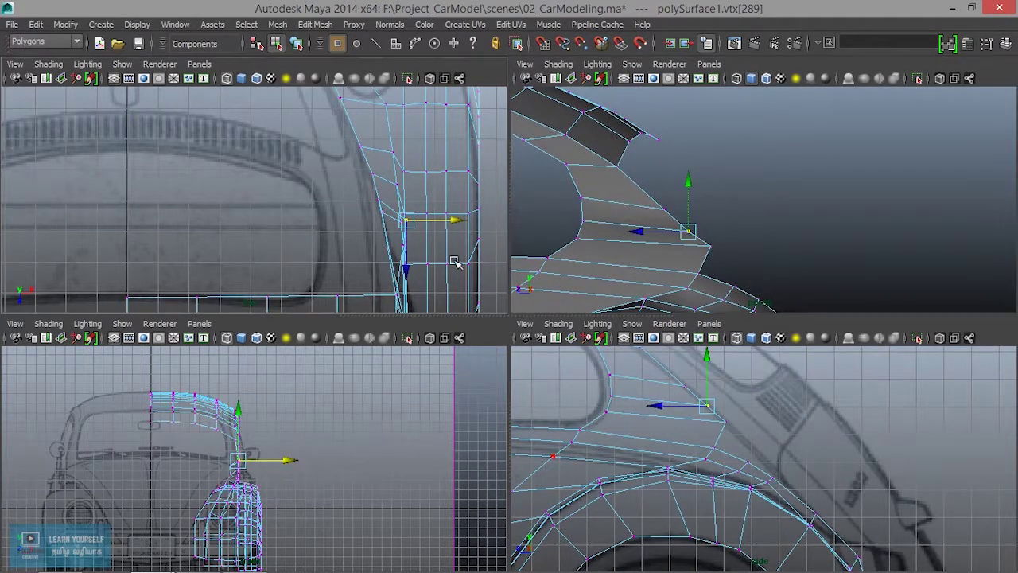
left_click_drag(457, 221, 433, 230)
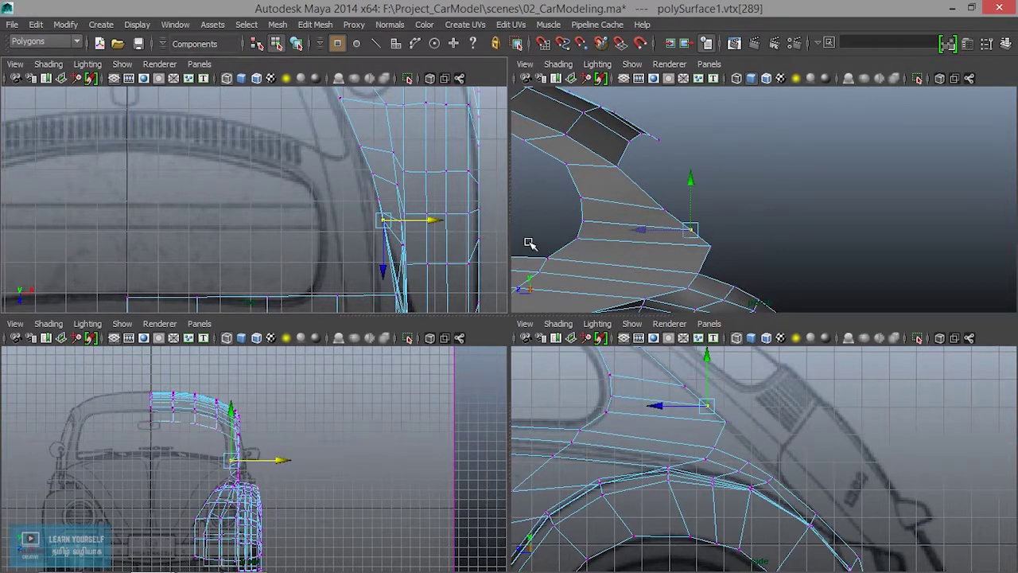
left_click(663, 209)
left_click_drag(445, 247, 431, 247)
mouse_move(613, 209)
left_mouse_down("alt")
mouse_move(640, 228)
mouse_move(634, 197)
left_mouse_up("alt")
Reframe the top and perspective views over the fender and pick a vertex on its top edge.
left_click(644, 206)
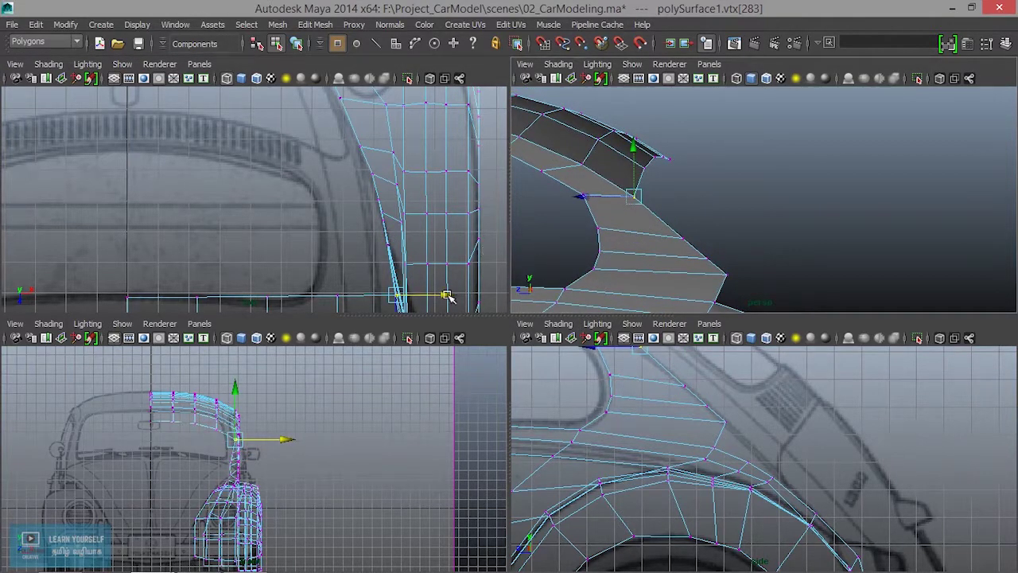
mouse_move(443, 294)
middle_mouse_down("alt")
mouse_move(436, 172)
mouse_move(438, 193)
middle_mouse_up("alt")
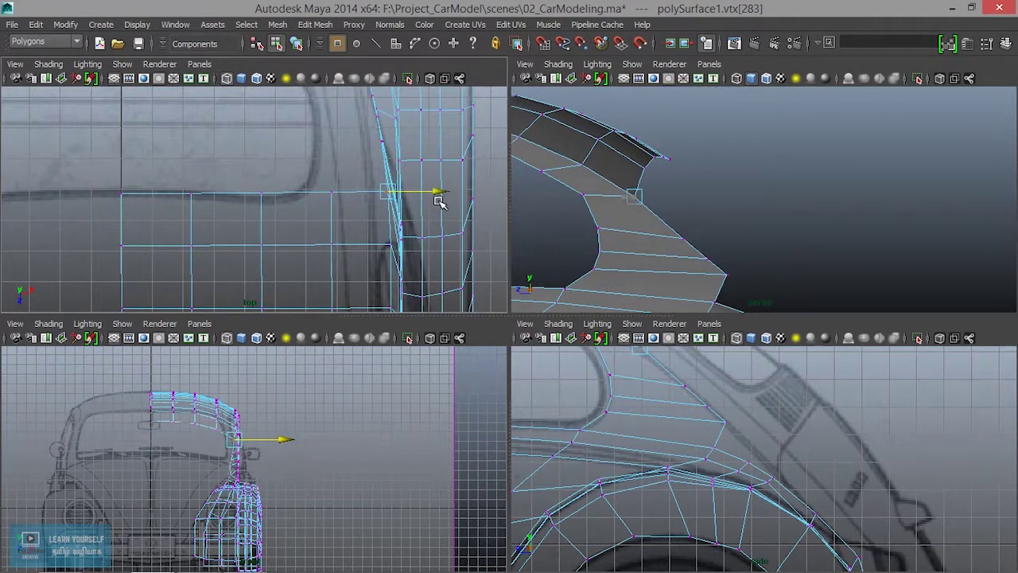
right_click_drag(441, 201, 390, 181, "alt")
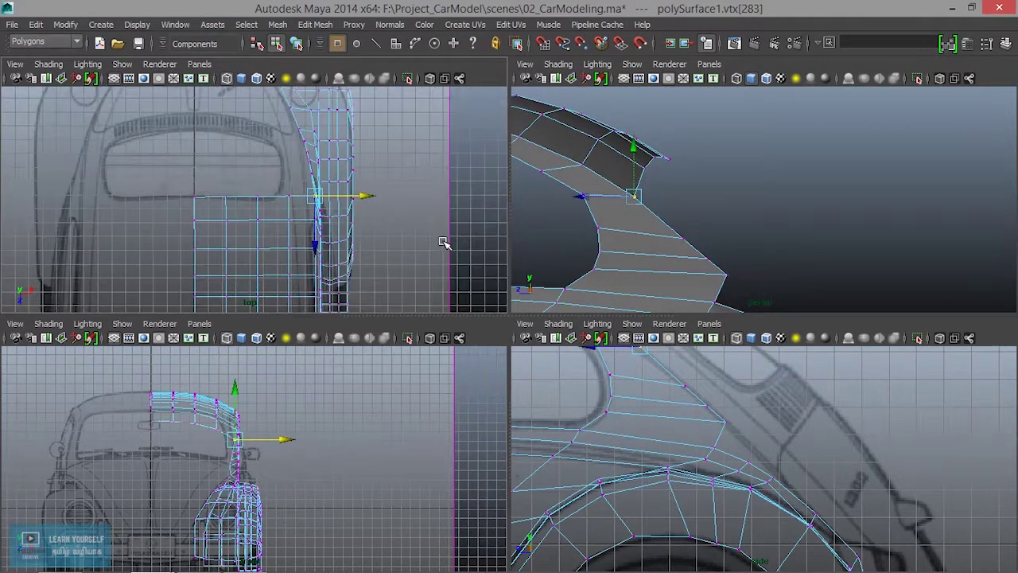
middle_click_drag(390, 182, 398, 296, "alt")
mouse_move(738, 242)
left_mouse_down("alt")
mouse_move(703, 265)
mouse_move(557, 268)
mouse_move(652, 247)
mouse_move(657, 172)
mouse_move(708, 178)
left_mouse_up("alt")
scroll(628, 152, "up", 3)
scroll(629, 154, "up", 2)
scroll(694, 182, "up", 3)
left_click(700, 160)
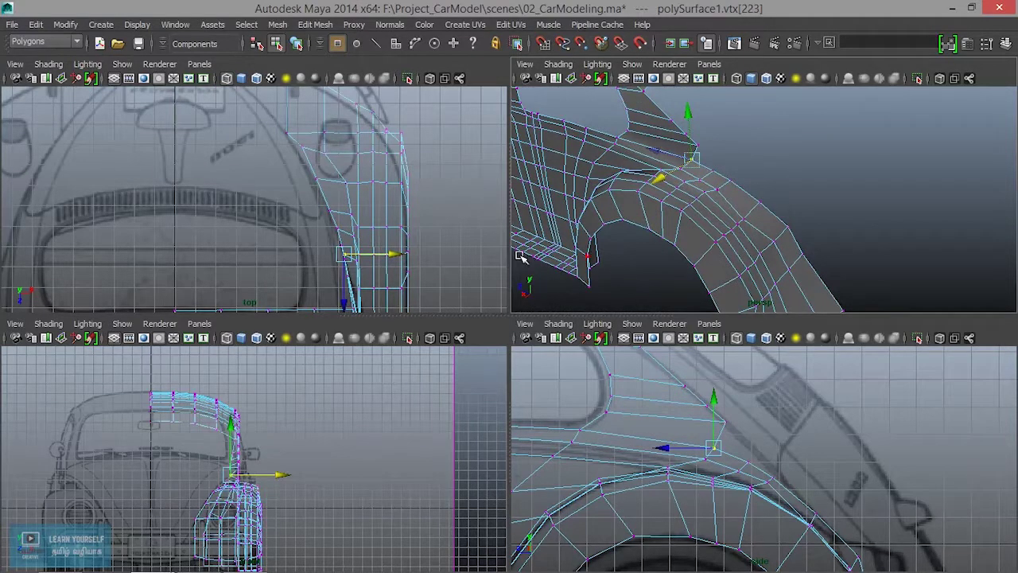
Select the fender's upper-edge vertex near the body join and move it left along X.
left_click(698, 148)
scroll(371, 246, "up", 4)
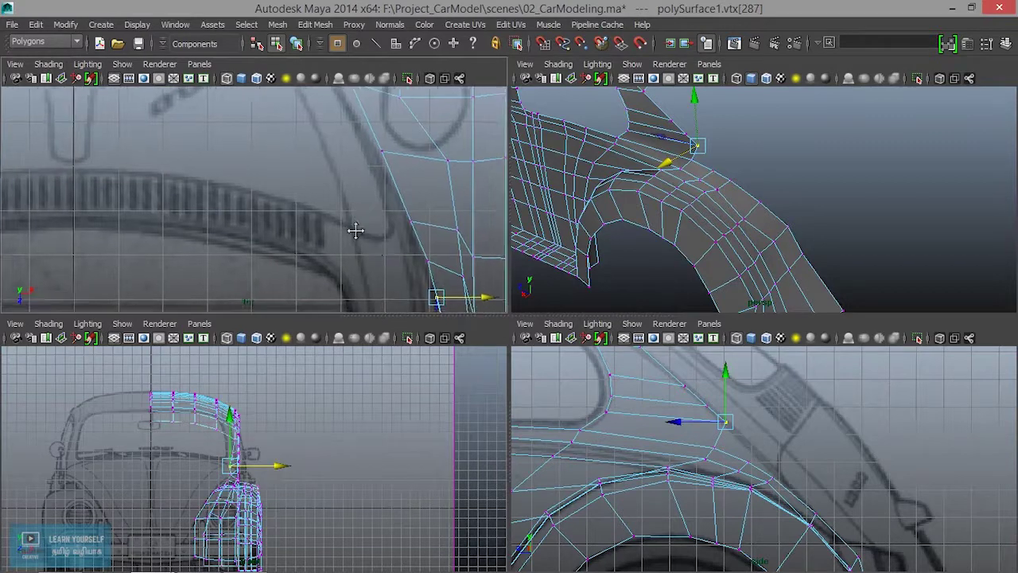
left_click(710, 175)
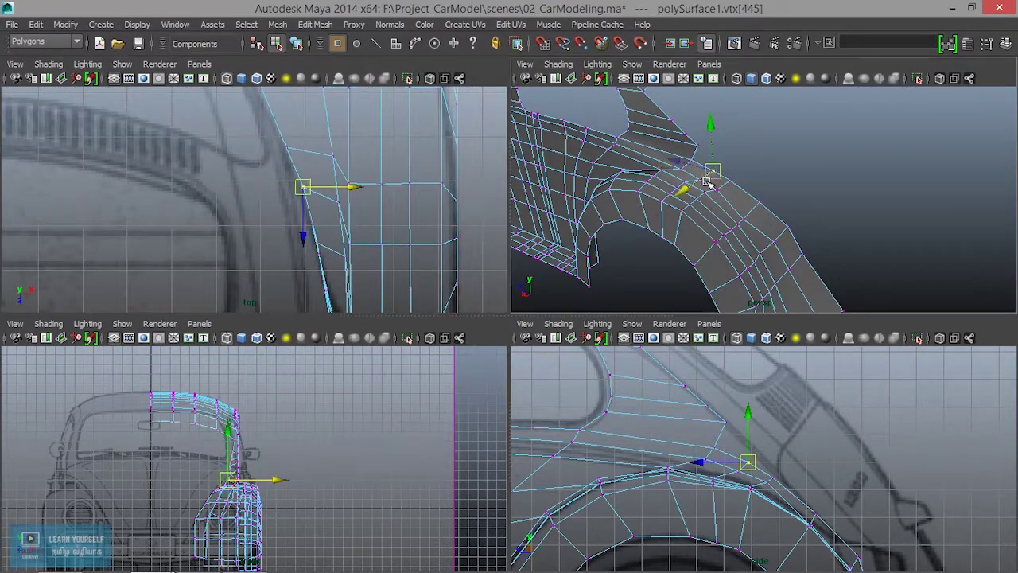
left_click_drag(800, 181, 776, 208, "alt")
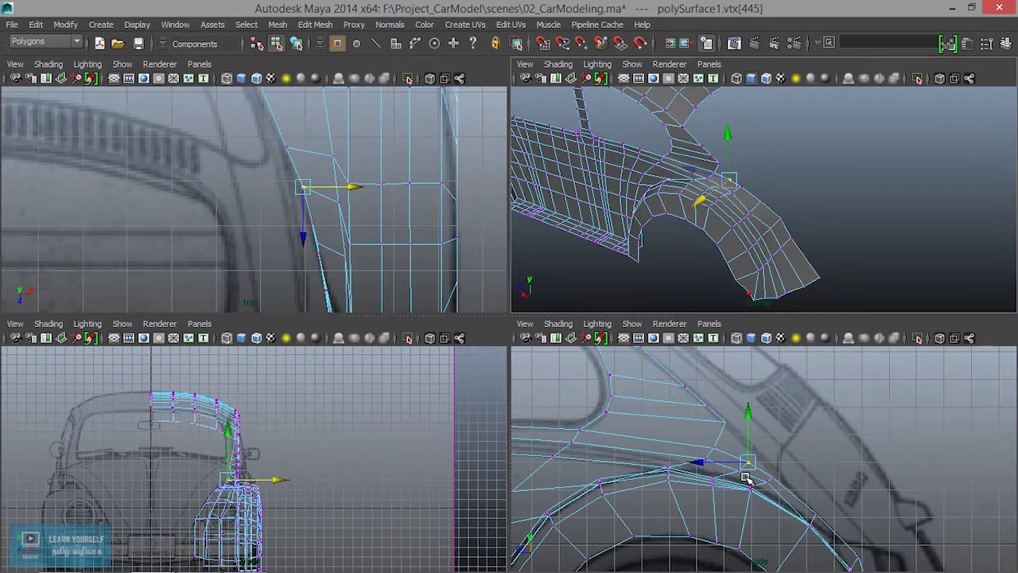
scroll(745, 477, "up", 2)
left_click_drag(734, 446, 695, 443)
left_click_drag(370, 199, 359, 197)
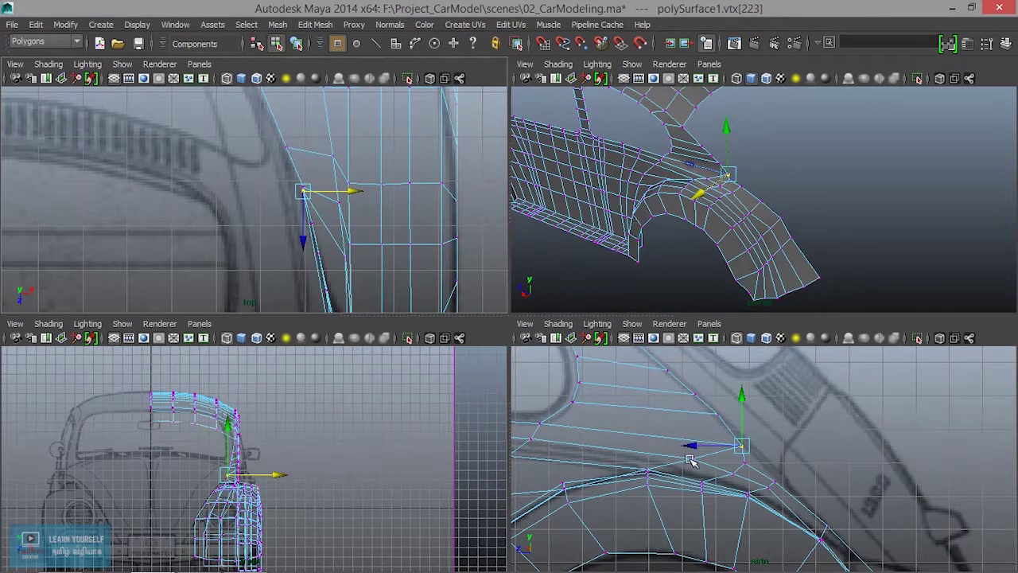
Shift the junction vertex along Z and X, raise the vertex above, and push the next along Z.
left_click(745, 462)
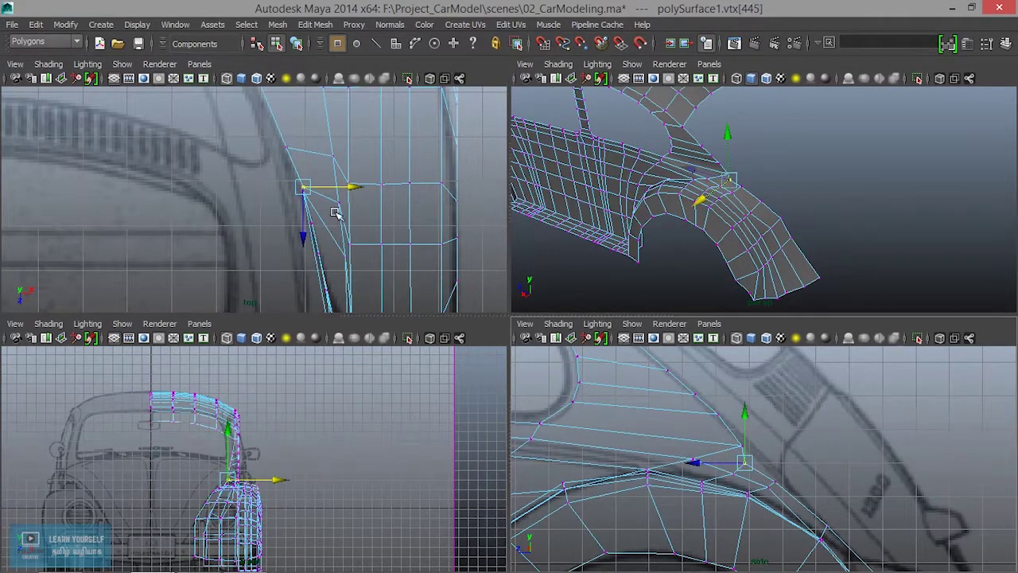
left_click_drag(694, 462, 710, 462)
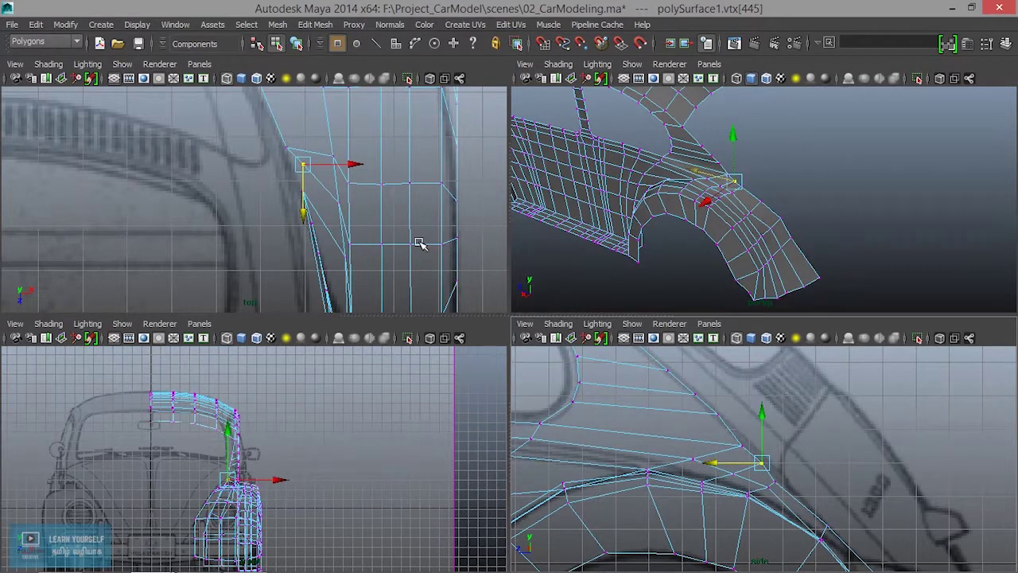
left_click_drag(353, 166, 341, 168)
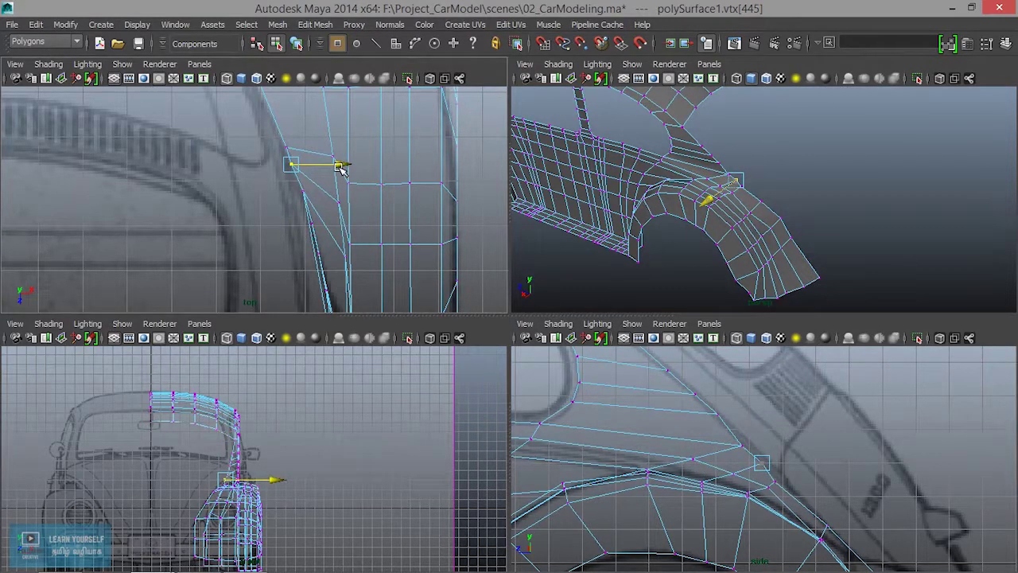
left_click(747, 447)
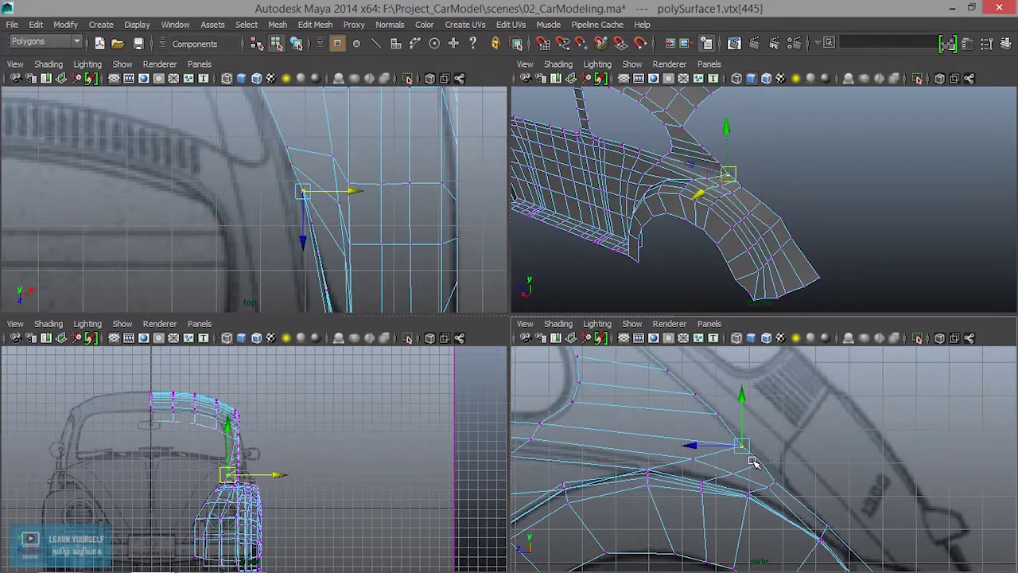
left_click_drag(748, 415, 745, 398)
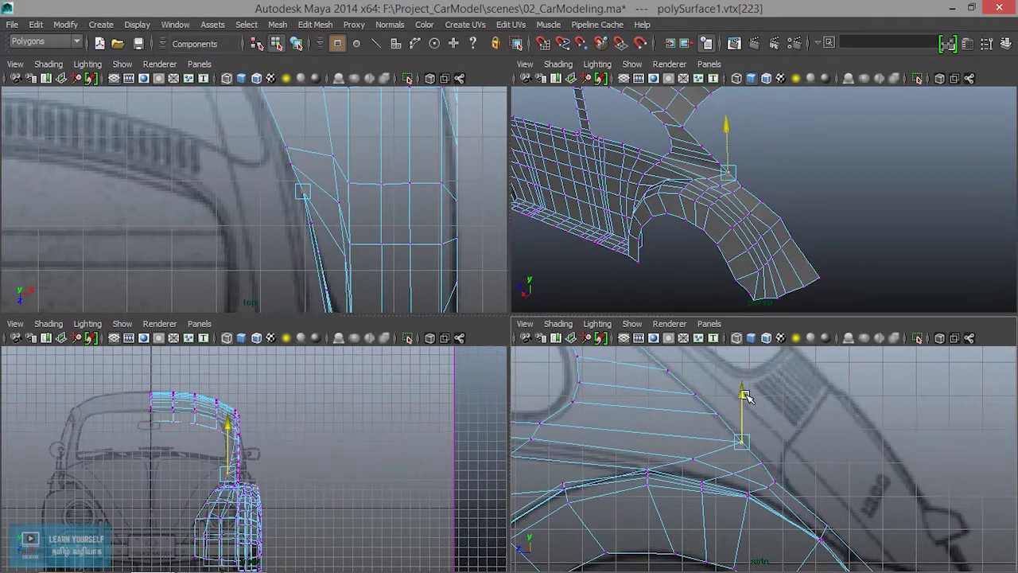
left_click(766, 463)
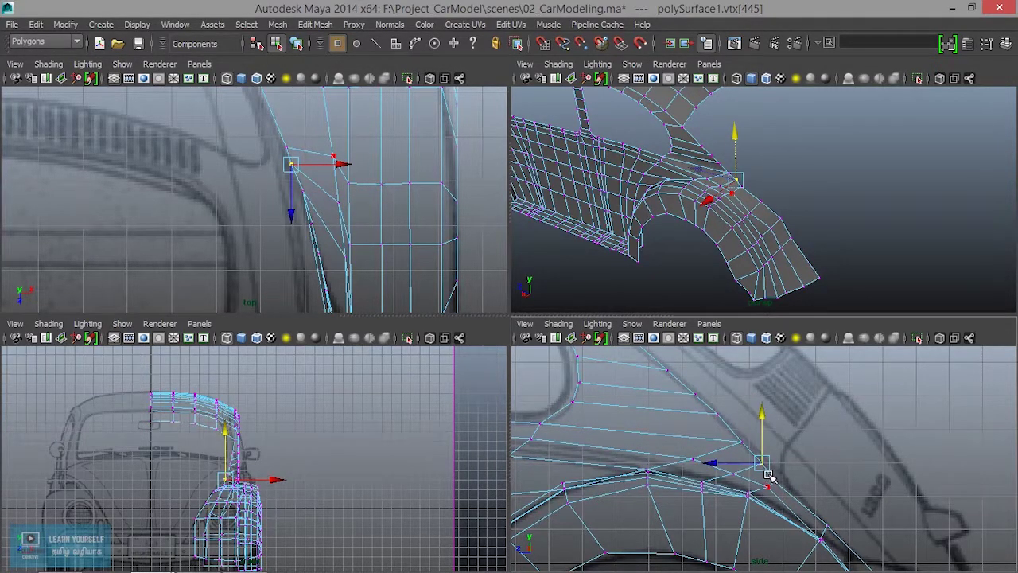
left_click(768, 486)
left_click_drag(726, 482, 739, 482)
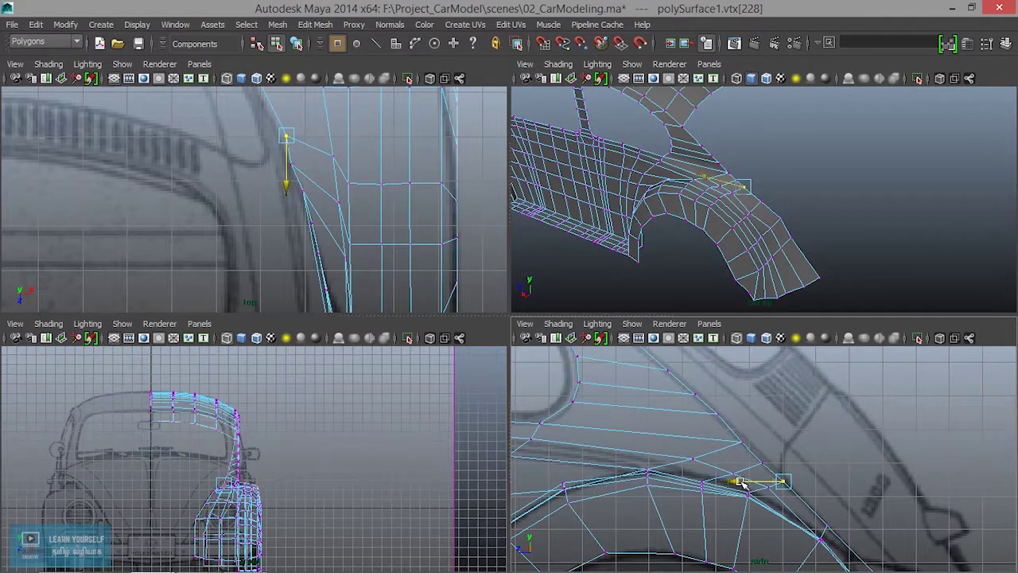
Slide the vertex along X in the top view and select the next fender vertex.
left_click(338, 137)
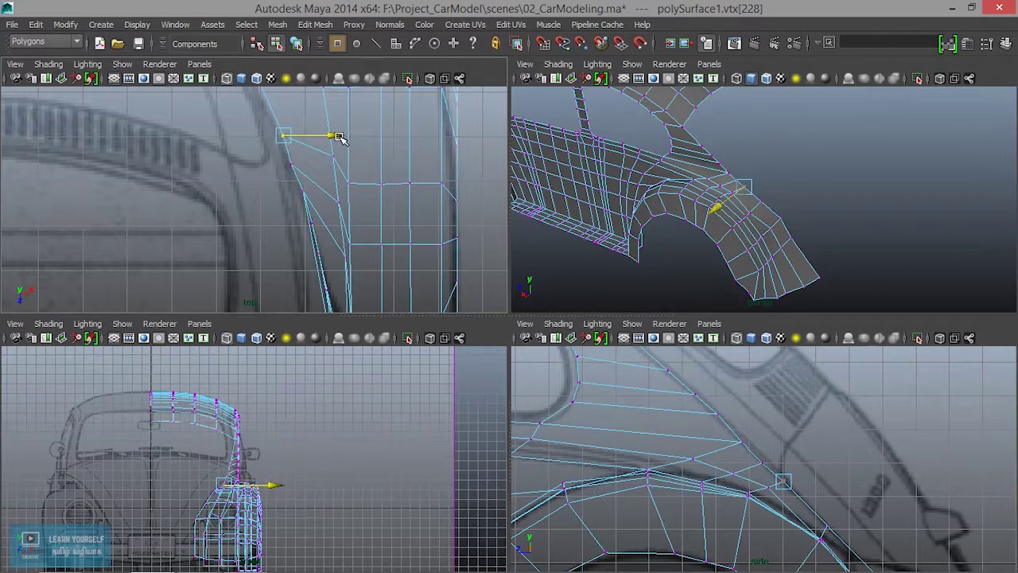
middle_click_drag(337, 137, 344, 230, "alt")
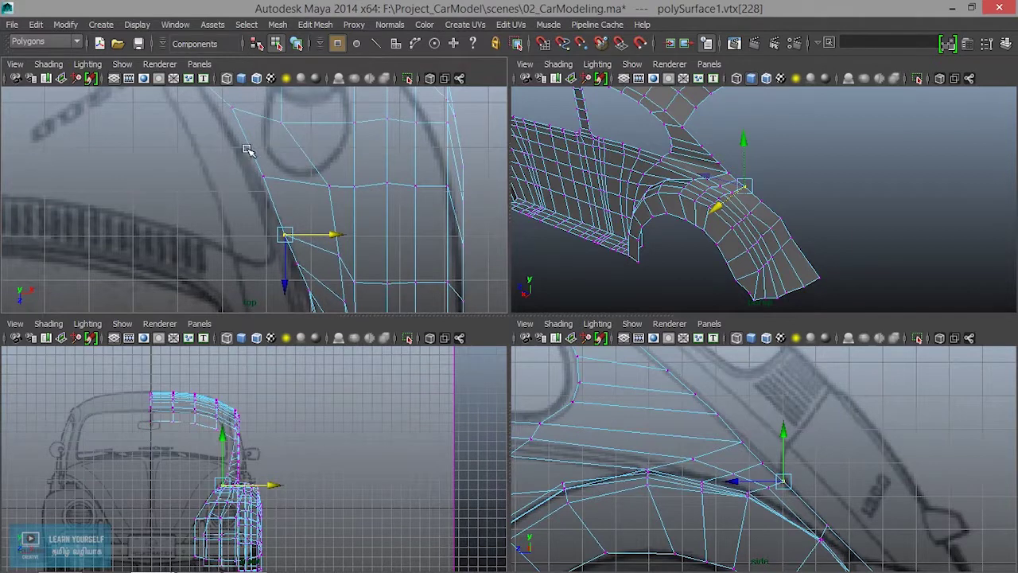
scroll(248, 150, "up", 2)
left_click_drag(246, 143, 310, 183)
left_click_drag(329, 236, 291, 219)
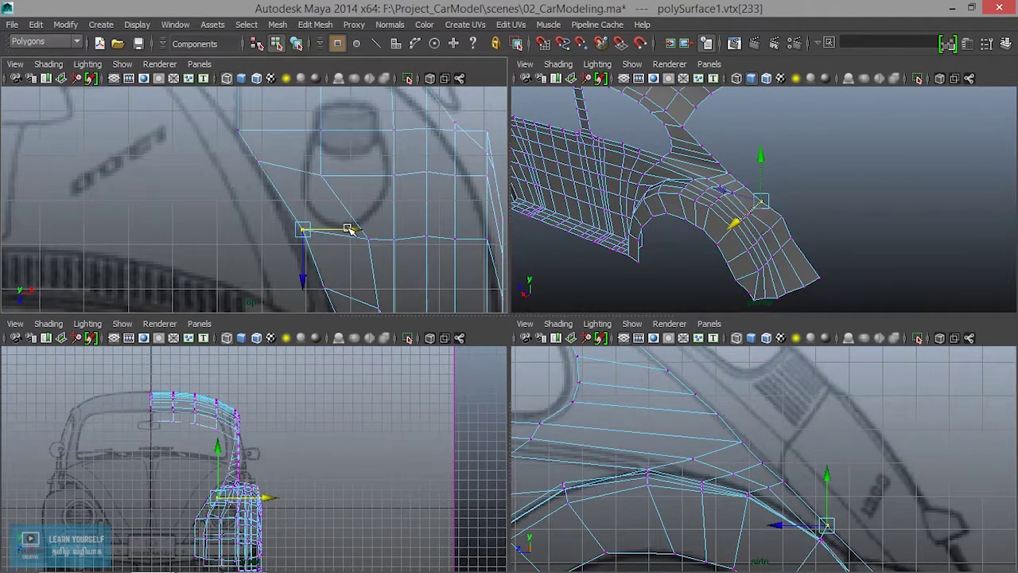
Reframe the front and perspective views around the fender arch and select another fender vertex.
scroll(696, 235, "down", 2)
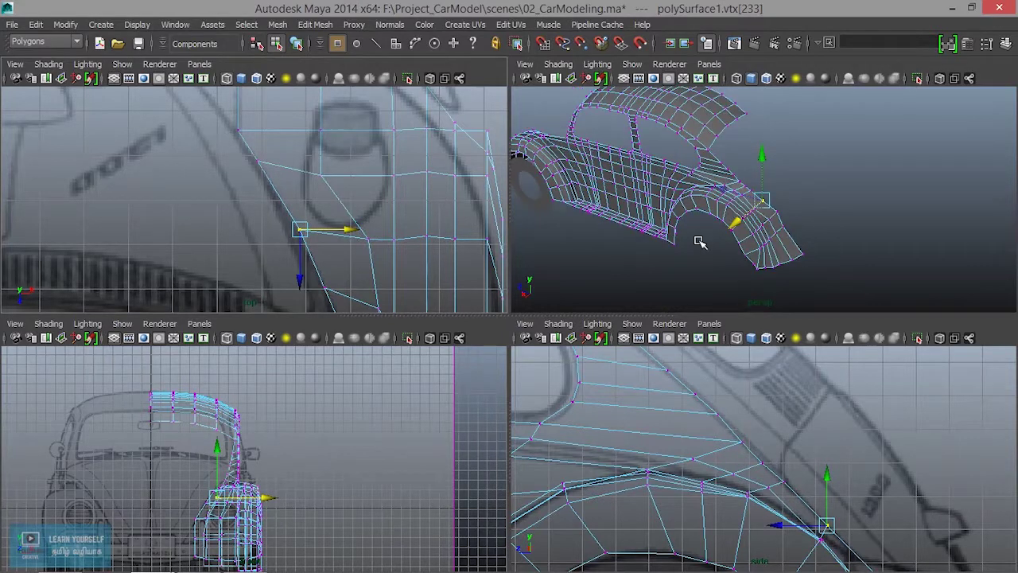
scroll(699, 243, "up", 3)
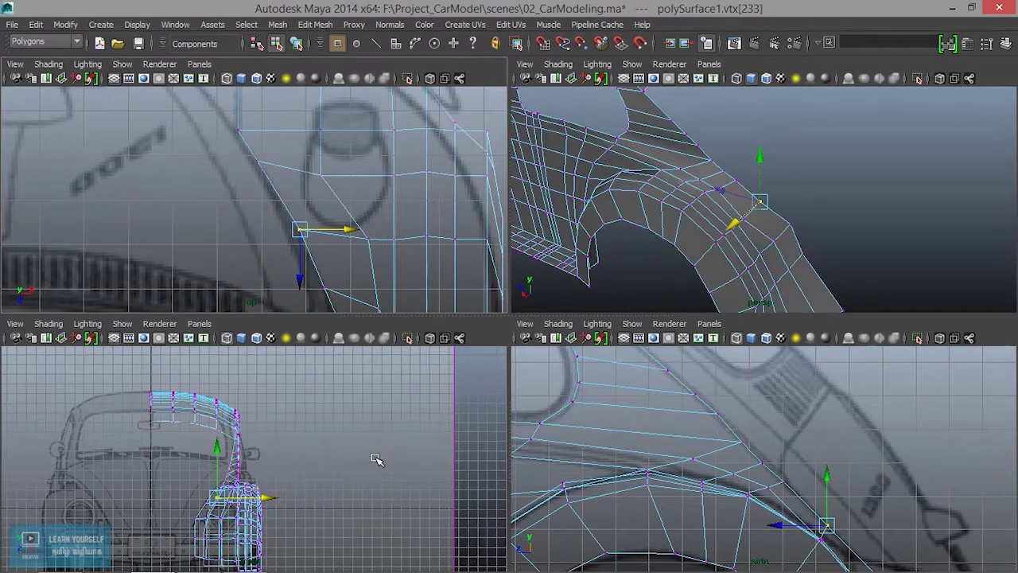
scroll(342, 513, "up", 2)
scroll(325, 518, "up", 1)
middle_click_drag(325, 518, 398, 437, "alt")
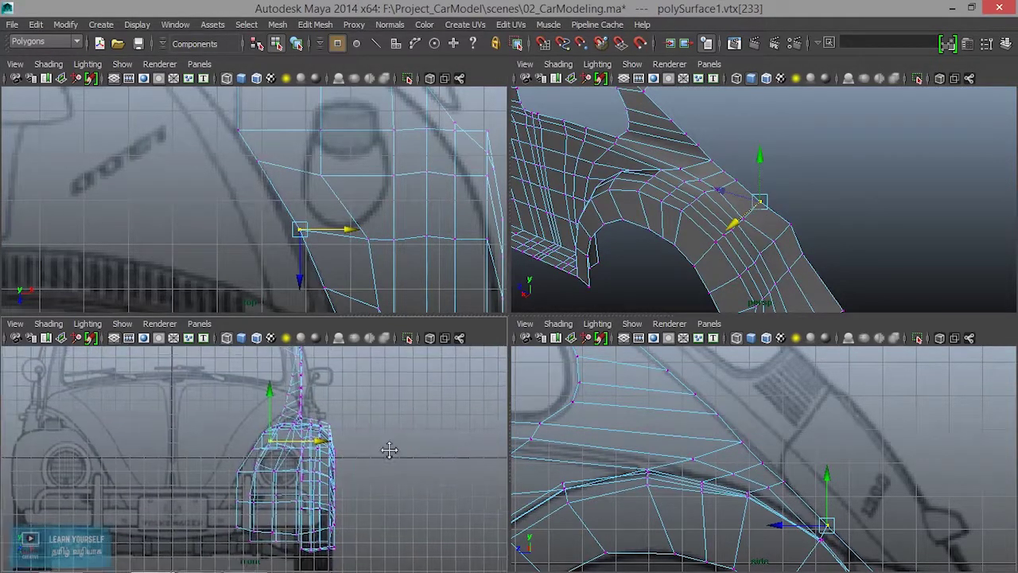
scroll(389, 450, "up", 3)
mouse_move(334, 528)
middle_mouse_down("alt")
mouse_move(277, 495)
mouse_move(346, 513)
middle_mouse_up("alt")
scroll(725, 244, "down", 5)
mouse_move(750, 257)
left_mouse_down("alt")
mouse_move(644, 257)
mouse_move(692, 234)
left_mouse_up("alt")
scroll(693, 234, "up", 2)
mouse_move(805, 264)
left_mouse_down("alt")
mouse_move(711, 212)
mouse_move(770, 192)
left_mouse_up("alt")
left_click(763, 164)
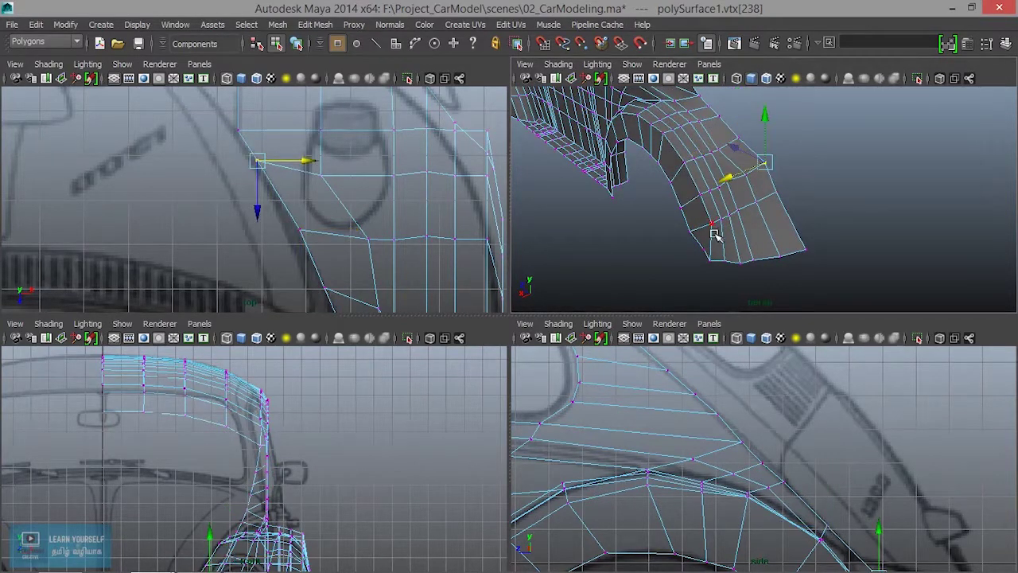
Lower the selected vertex slightly and shift it along Z in the side view.
middle_click_drag(871, 476, 808, 408, "alt")
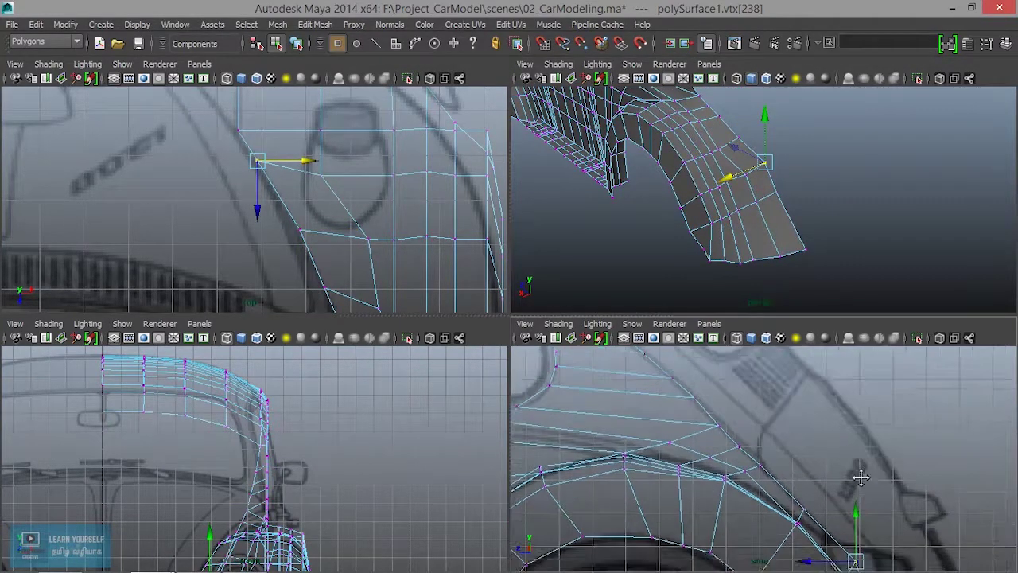
left_click_drag(788, 437, 783, 442)
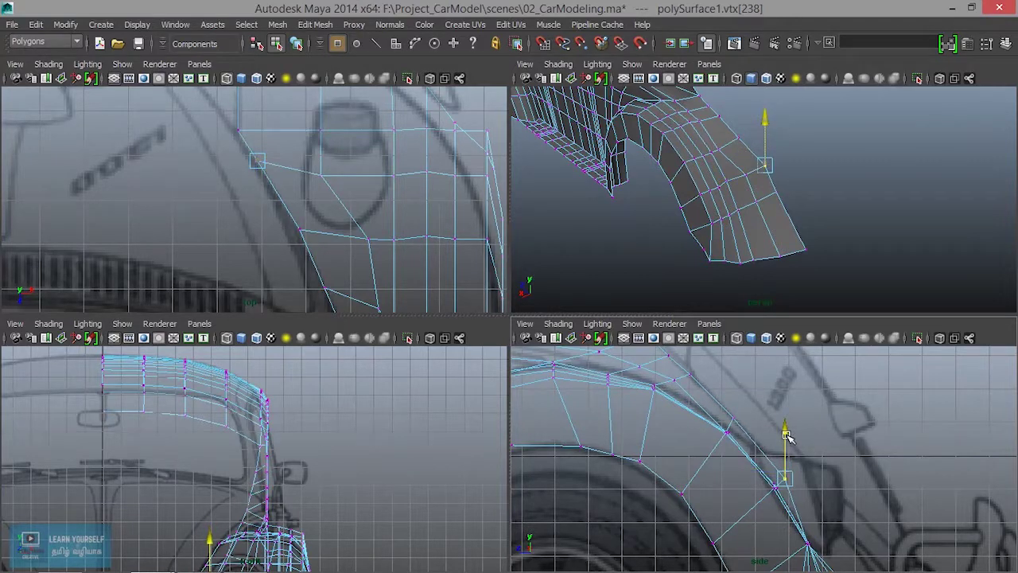
left_click_drag(760, 490, 739, 480)
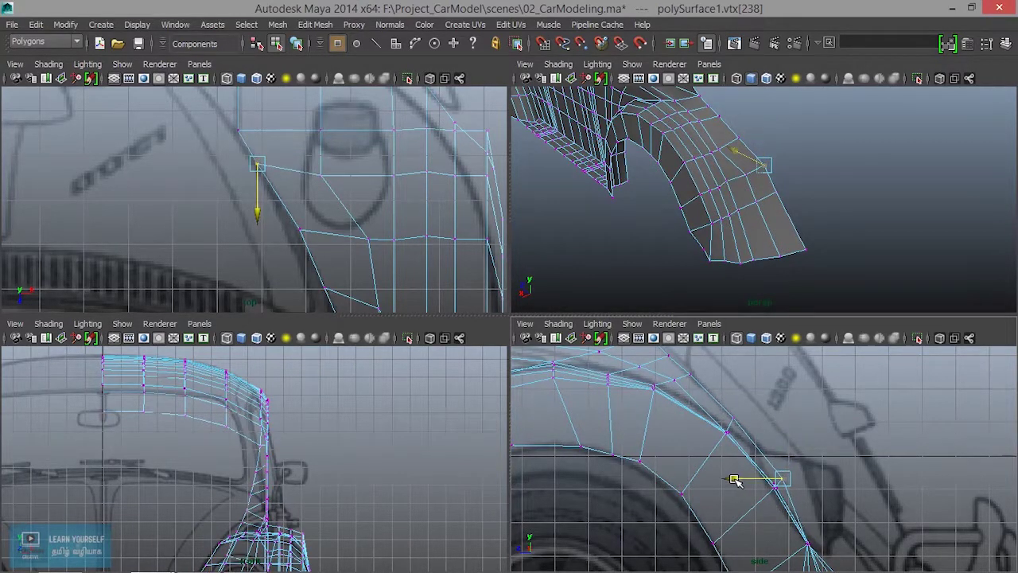
Select the fender's lower corner vertex and try raising it, then undo the move.
mouse_move(763, 213)
left_mouse_down("alt")
mouse_move(602, 198)
mouse_move(595, 170)
mouse_move(800, 173)
mouse_move(795, 196)
mouse_move(832, 199)
mouse_move(809, 243)
mouse_move(780, 244)
mouse_move(795, 244)
mouse_move(718, 207)
mouse_move(313, 257)
left_mouse_up("alt")
scroll(322, 241, "down", 3)
scroll(321, 241, "up", 2)
scroll(377, 251, "up", 2)
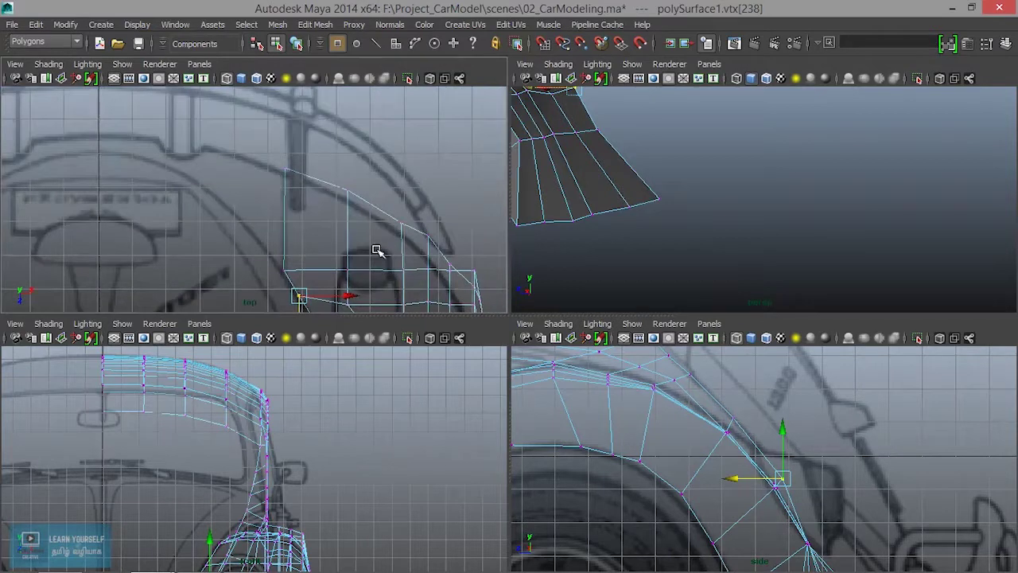
middle_click_drag(603, 221, 733, 202, "alt")
left_click_drag(699, 209, 700, 213)
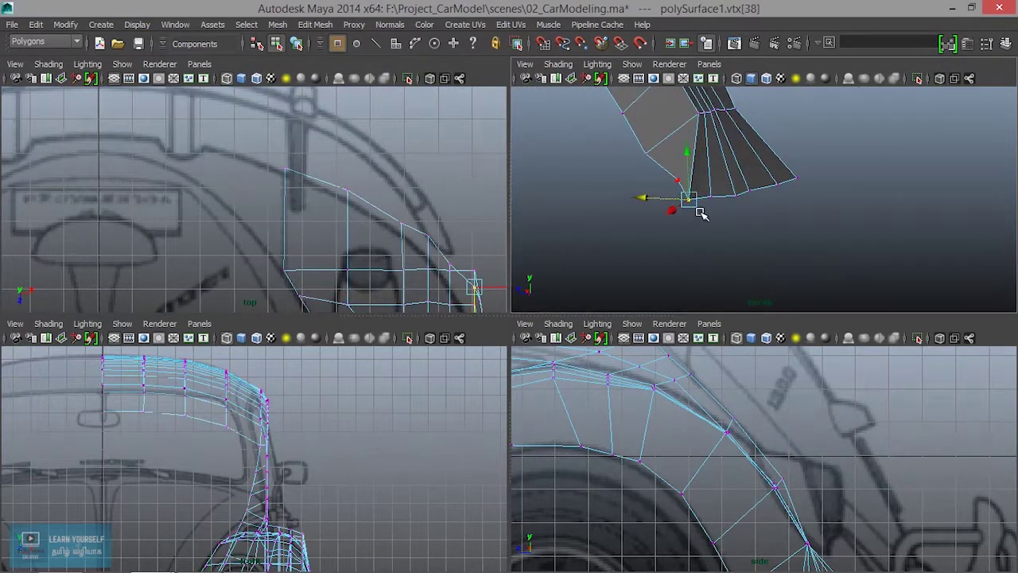
scroll(454, 283, "down", 2)
middle_click_drag(454, 289, 411, 227, "alt")
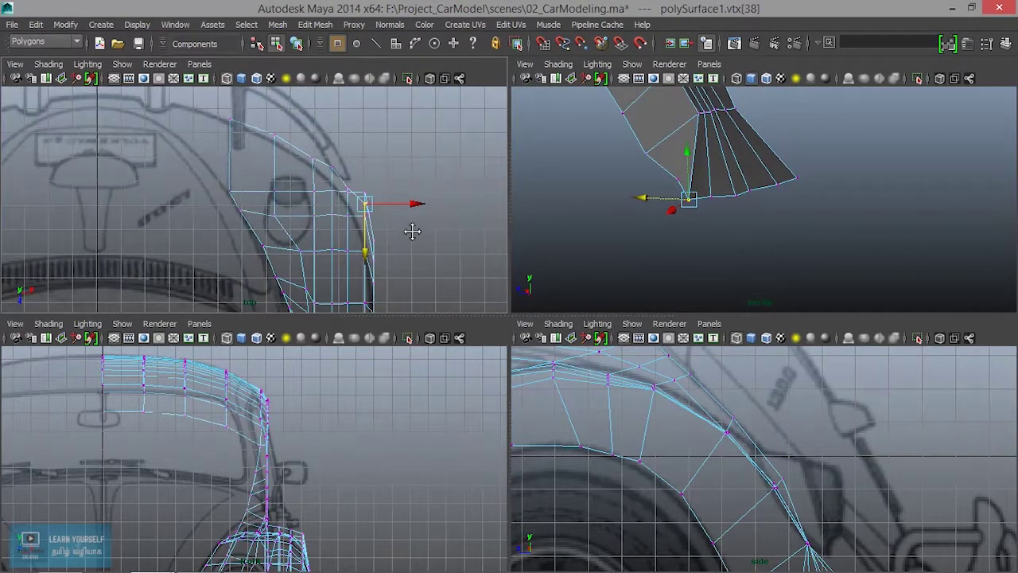
scroll(719, 466, "up", 3)
middle_click_drag(719, 466, 714, 399, "alt")
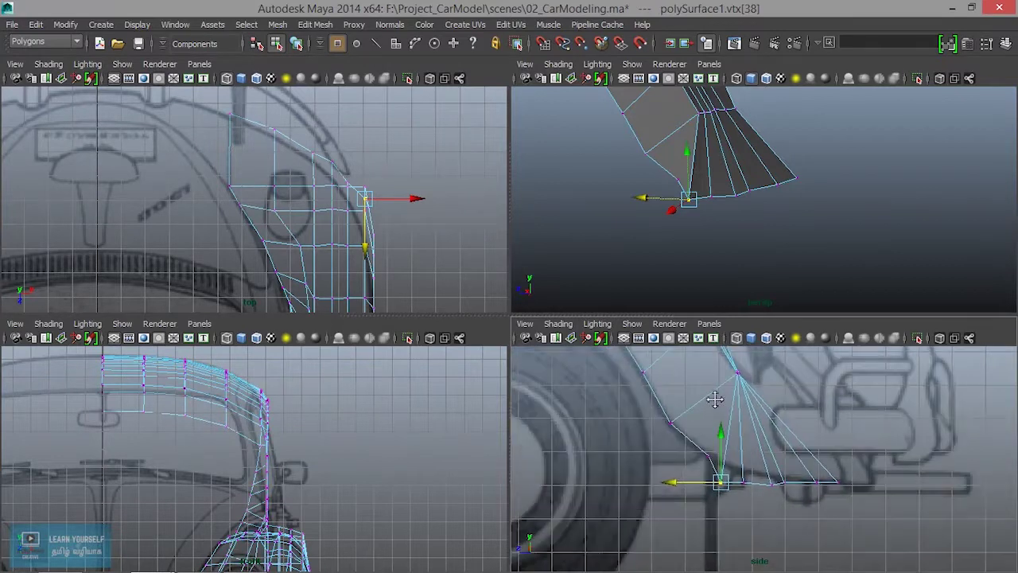
mouse_move(720, 480)
left_mouse_down()
mouse_move(672, 469)
mouse_move(756, 548)
left_mouse_up()
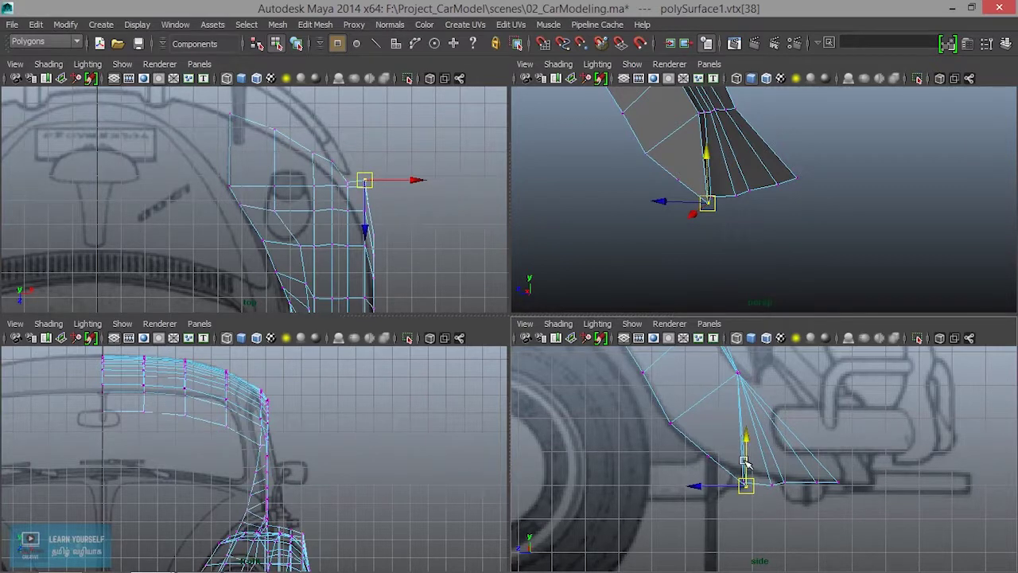
key("ctrl+z")
Raise the lower rear-edge vertex and the next one onto the blueprint line.
left_click(743, 480)
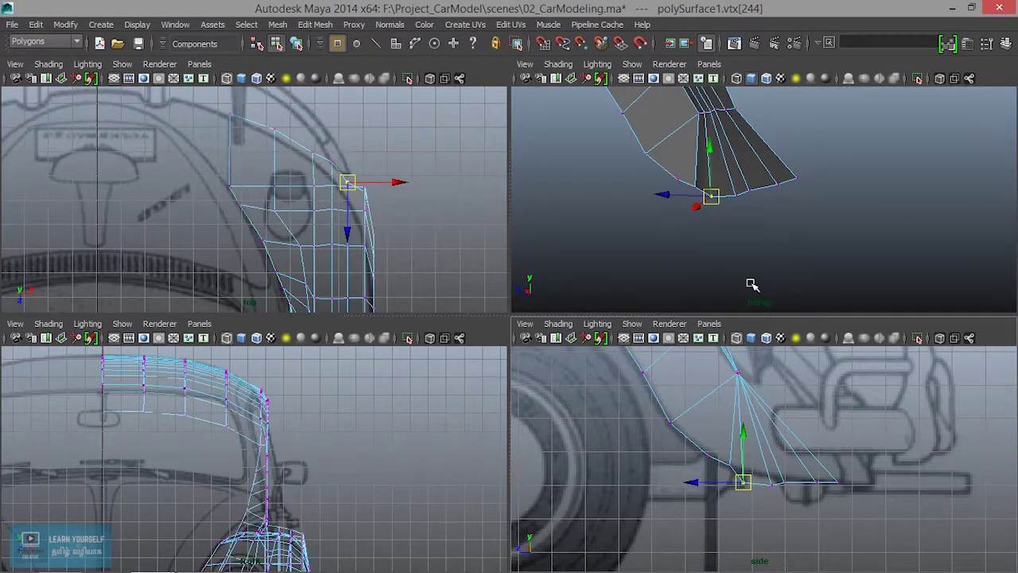
left_click_drag(743, 436, 742, 423)
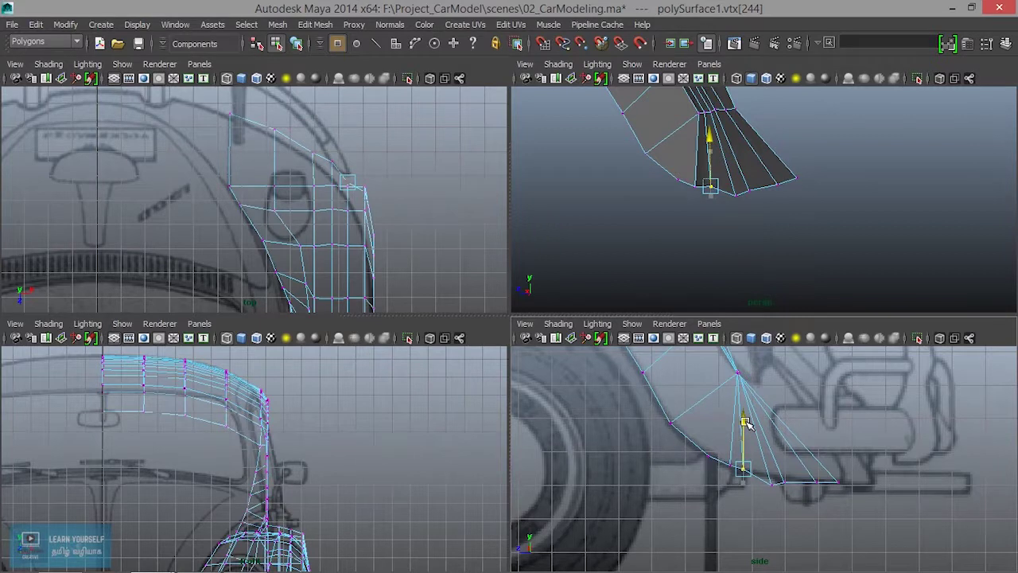
left_click(773, 483)
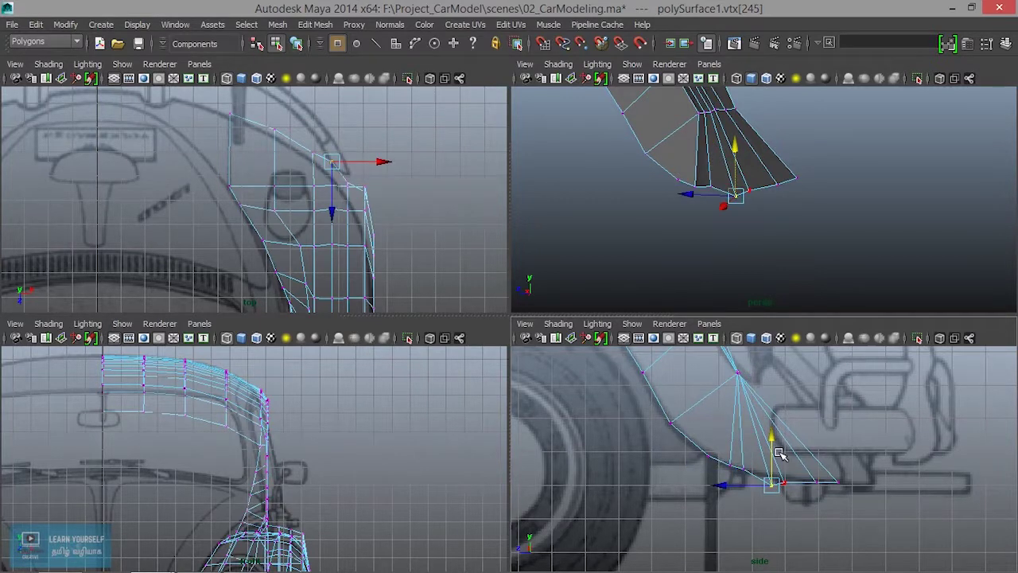
left_click_drag(772, 441, 771, 432)
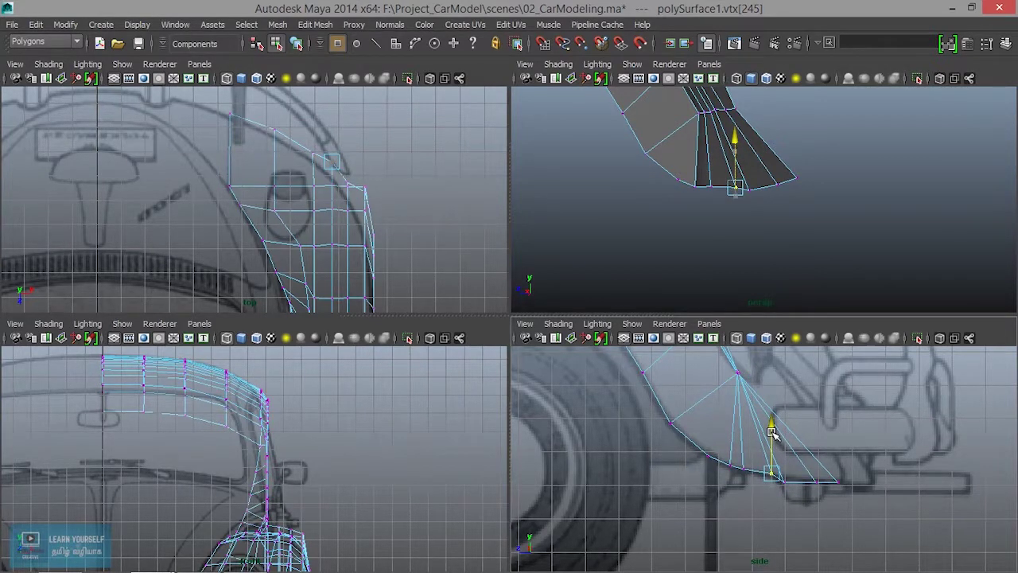
left_click_drag(782, 468, 793, 497)
key("ctrl+z")
Raise the next lower-edge vertex to the blueprint line and select the fender-tip vertex.
left_click(782, 476)
scroll(800, 525, "up", 3)
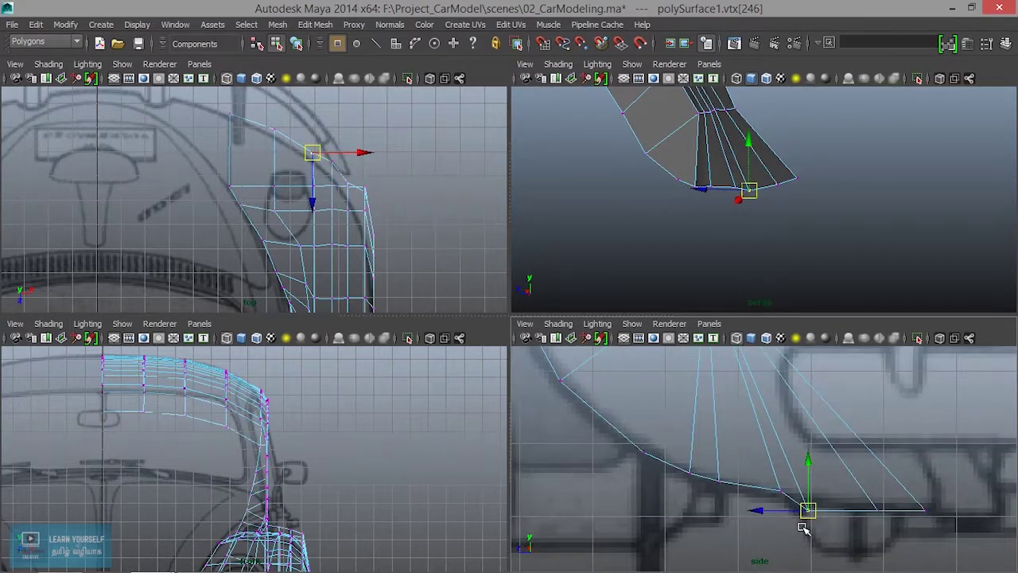
middle_click_drag(800, 518, 671, 486, "alt")
left_click_drag(672, 422, 672, 411)
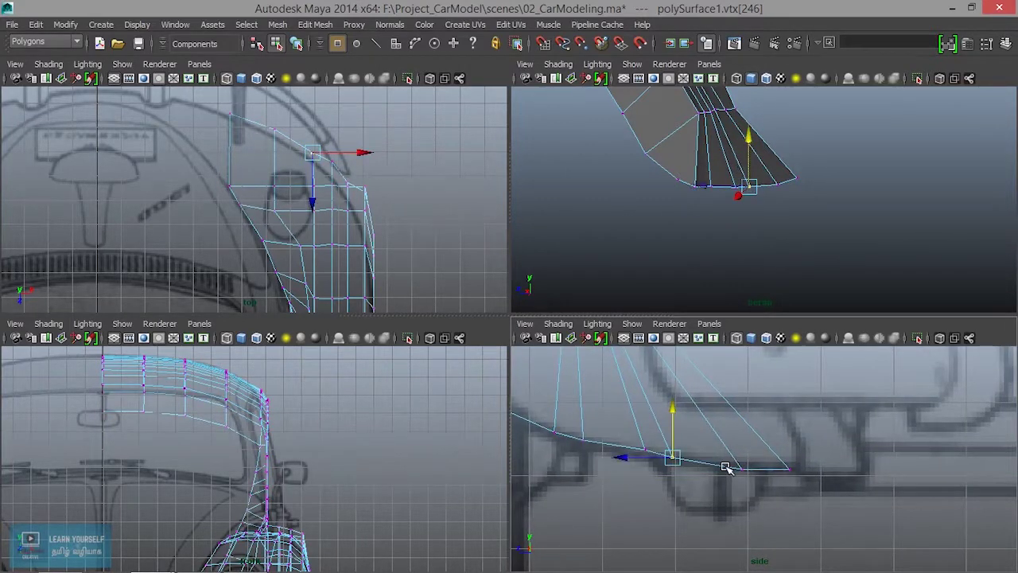
left_click_drag(721, 465, 752, 487)
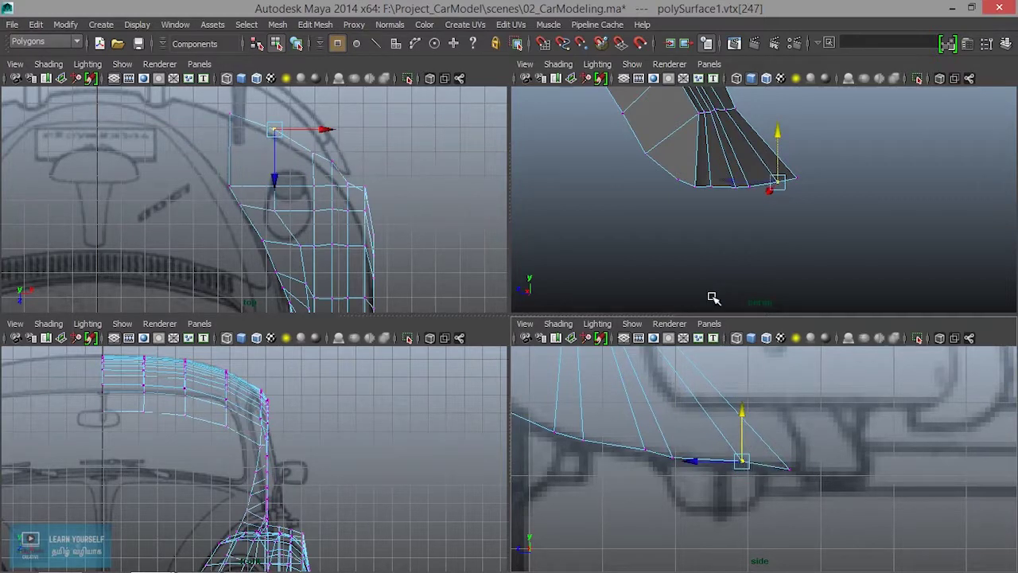
Move an inner-edge vertex up-left onto the wheel-arch curve and select the next arch vertex.
scroll(704, 207, "down", 3)
mouse_move(659, 227)
left_mouse_down("alt")
mouse_move(834, 199)
mouse_move(875, 177)
mouse_move(858, 190)
left_mouse_up("alt")
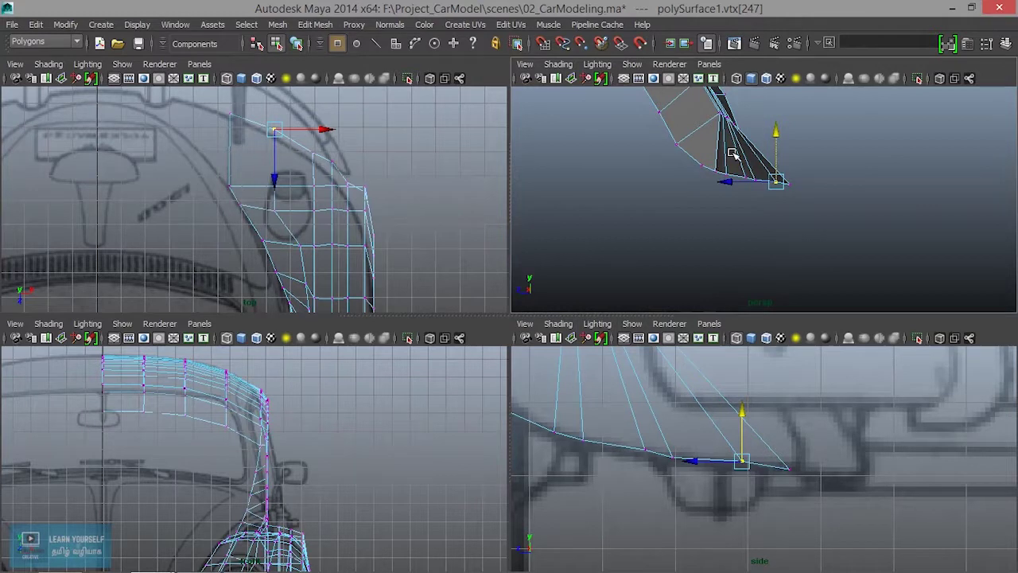
mouse_move(718, 185)
left_mouse_down("alt")
mouse_move(661, 198)
mouse_move(668, 177)
left_mouse_up("alt")
left_click(678, 182)
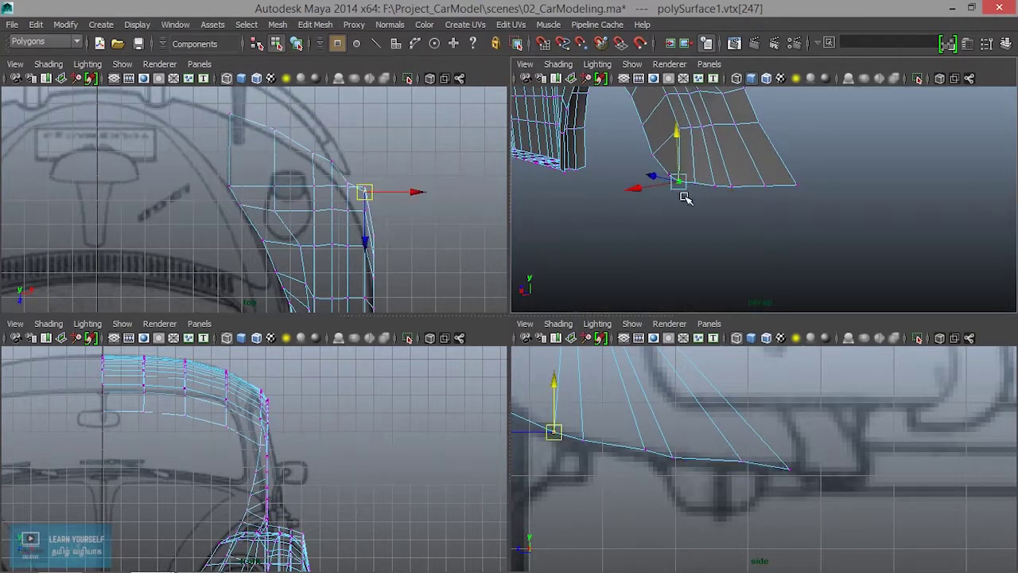
scroll(753, 498, "up", 2)
scroll(753, 498, "up", 1)
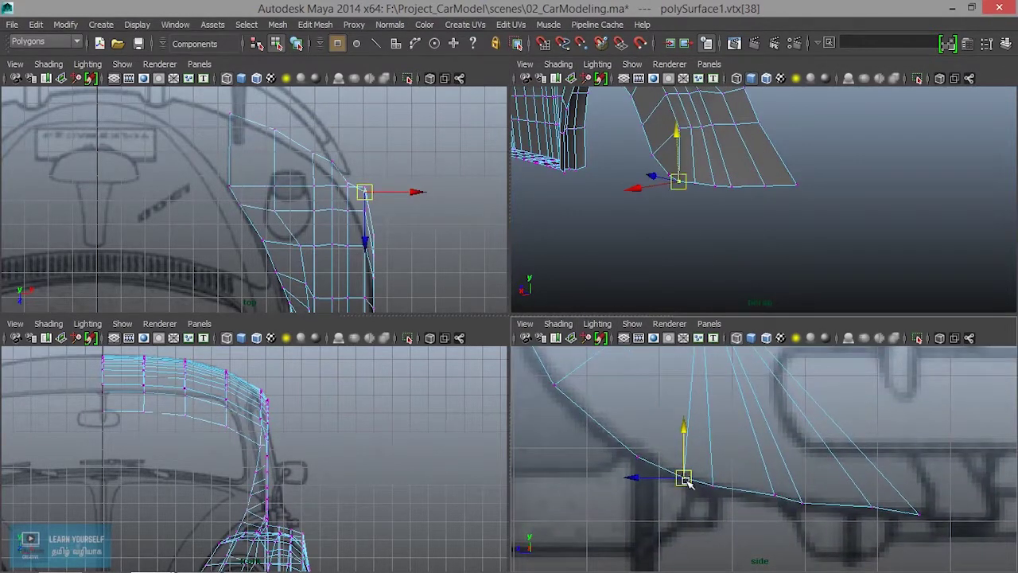
left_click_drag(689, 483, 679, 473)
left_click(620, 440)
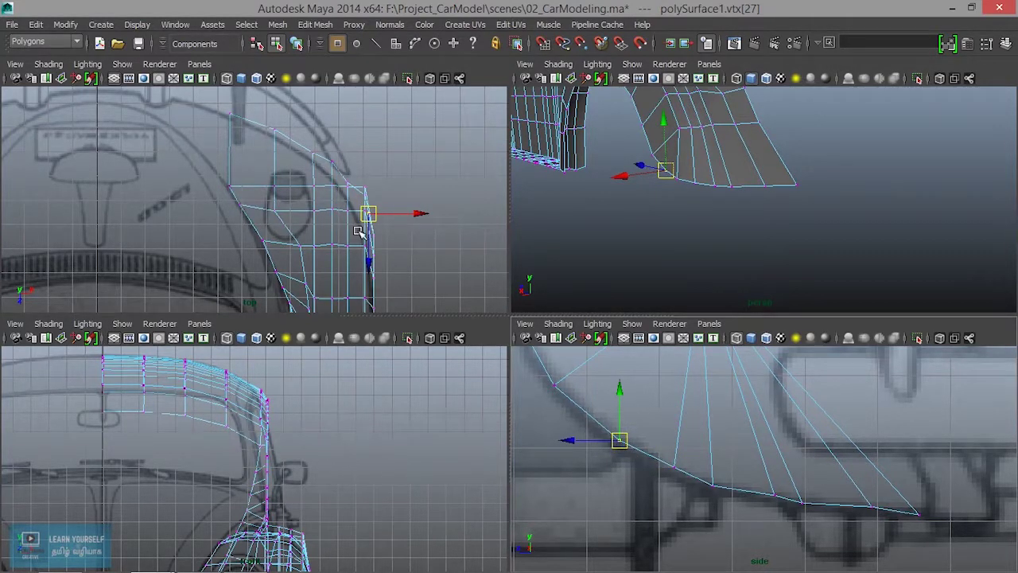
Pull two neighbouring arch vertices inward along X to the top-view blueprint outline.
scroll(358, 230, "up", 3)
middle_click_drag(363, 232, 182, 164, "alt")
middle_click_drag(659, 481, 690, 516, "alt")
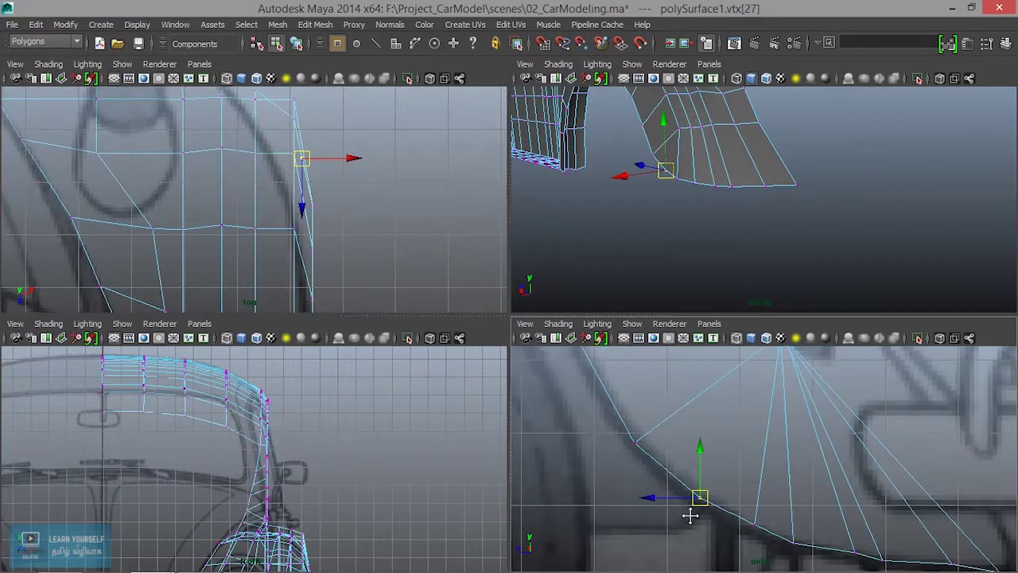
left_click(635, 440)
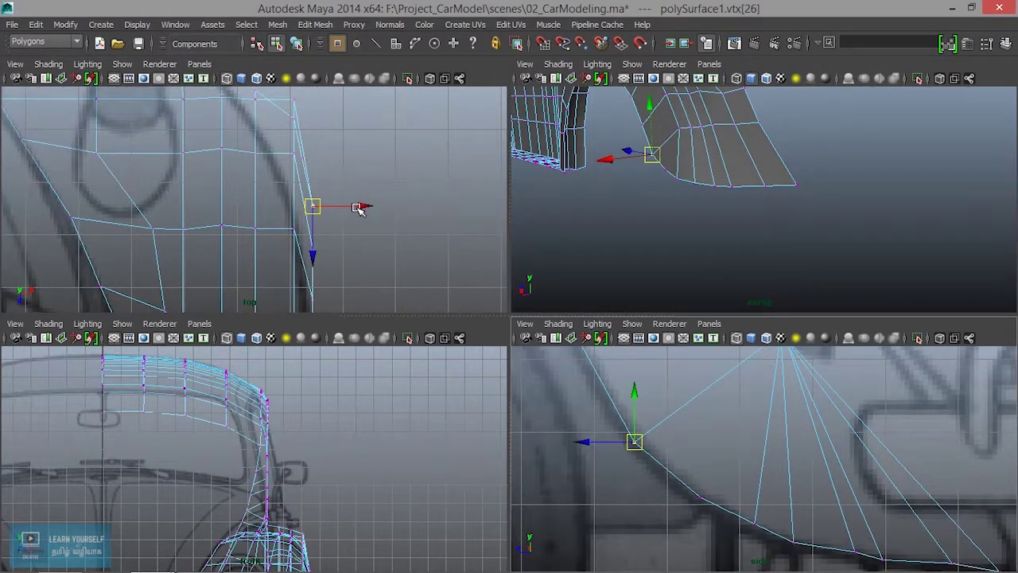
left_click_drag(359, 209, 340, 208)
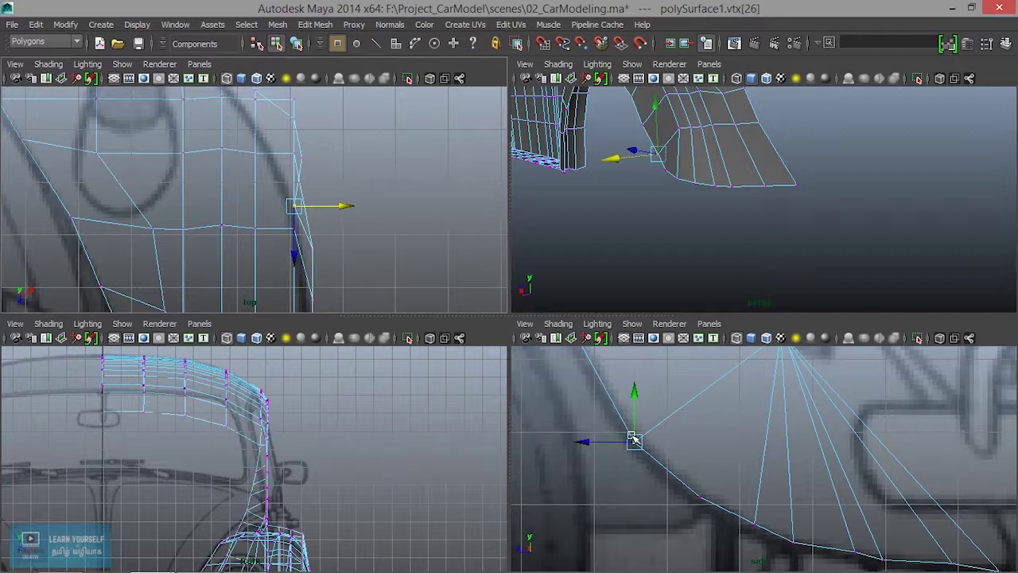
middle_click_drag(634, 441, 700, 531, "alt")
left_click(640, 422)
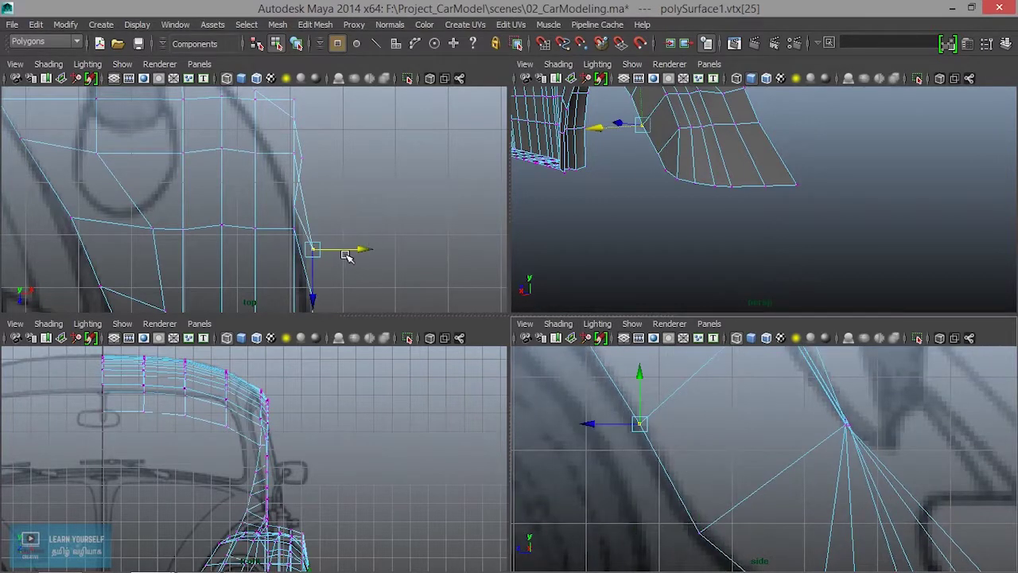
left_click_drag(356, 251, 350, 253)
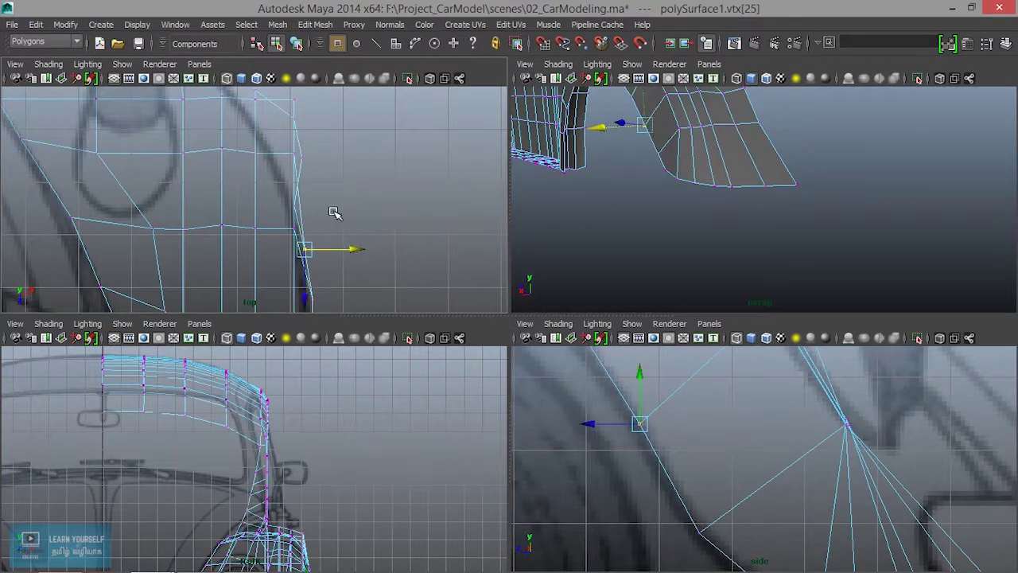
Pull the earlier arch vertex further inward to the blueprint outline.
middle_click_drag(334, 213, 377, 295, "alt")
scroll(722, 509, "down", 5)
scroll(616, 405, "down", 2)
left_click(645, 443)
left_click_drag(380, 232, 362, 234)
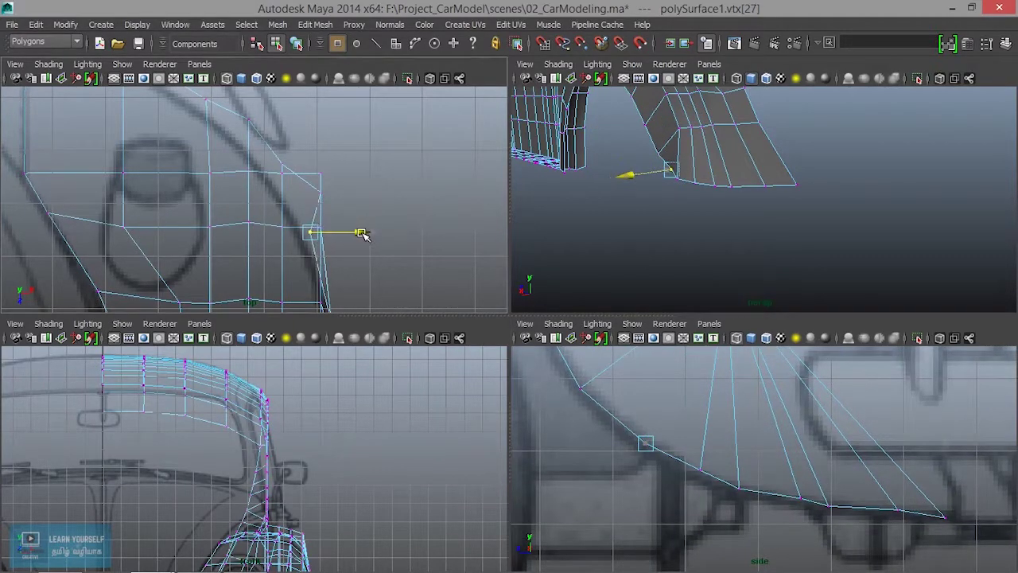
Pull three lower-edge fender vertices inward to the blueprint line in the top view.
middle_click_drag(359, 230, 400, 325, "alt")
left_click_drag(684, 465, 722, 490)
left_click_drag(414, 284, 383, 284)
left_click_drag(739, 475, 745, 495)
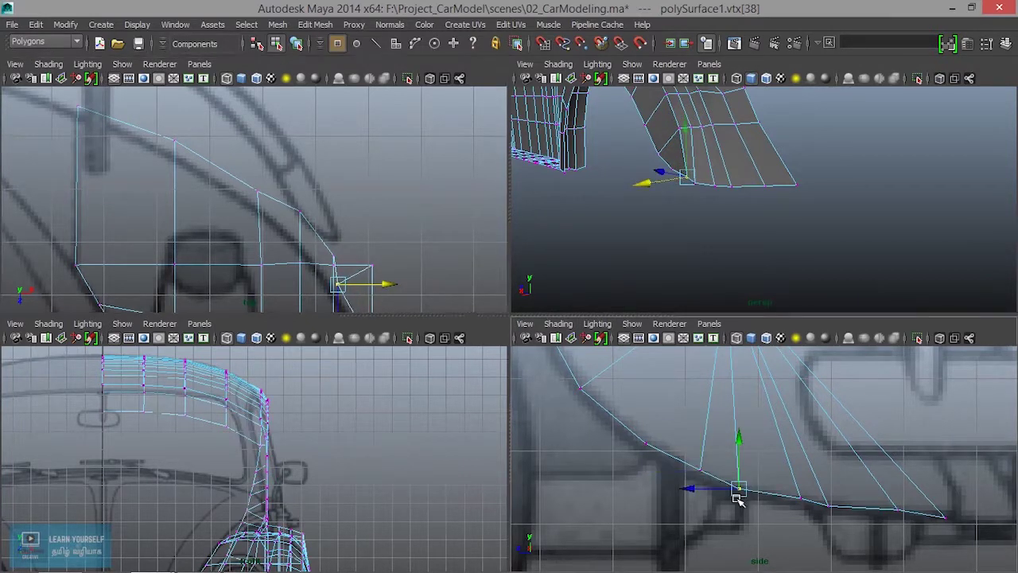
left_click_drag(384, 257, 362, 256)
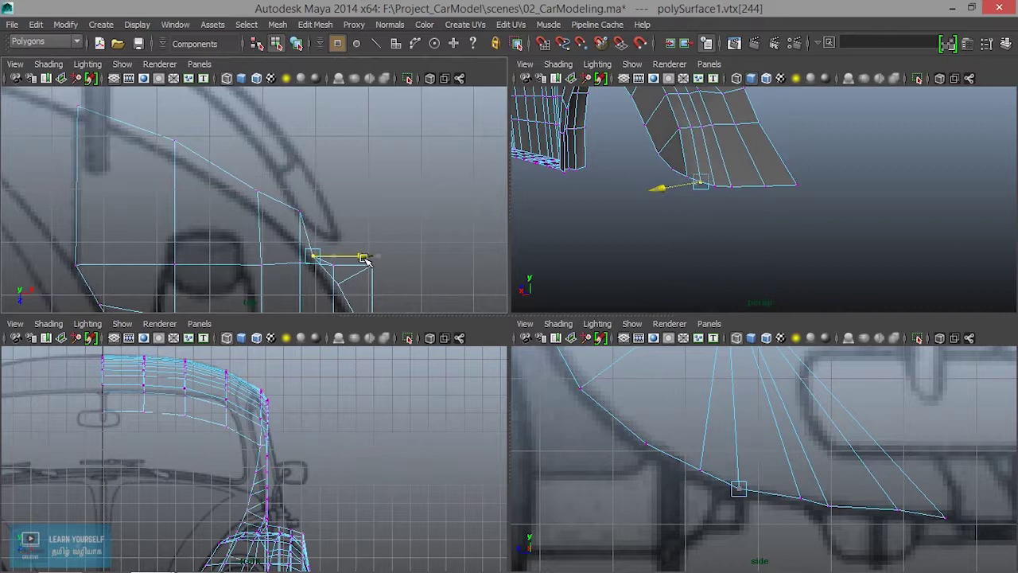
left_click(800, 497)
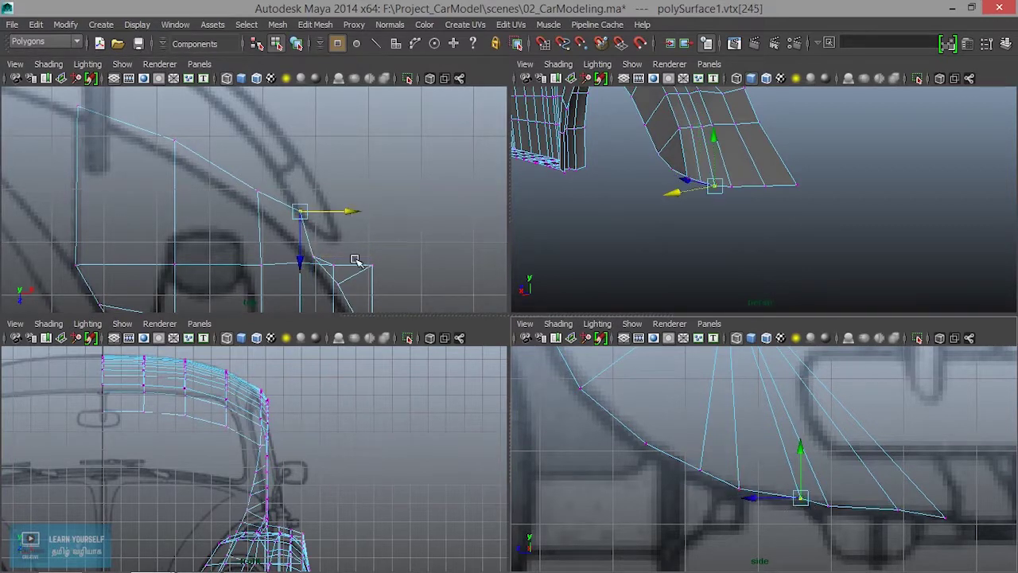
left_click_drag(352, 215, 318, 221)
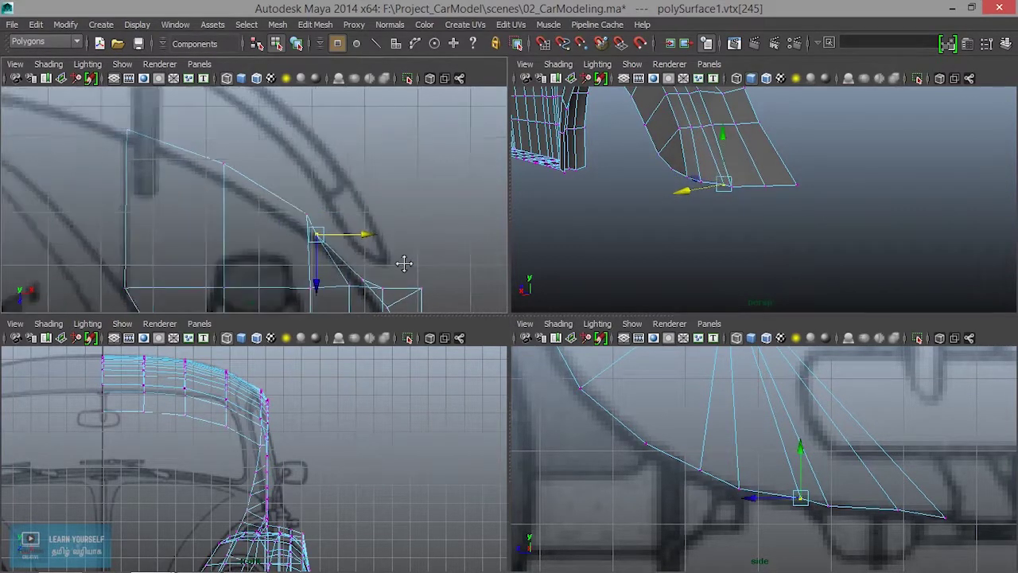
Pull the last lower-edge vertex and the fender's end vertex inward.
middle_click_drag(318, 227, 451, 253, "alt")
left_click(828, 506)
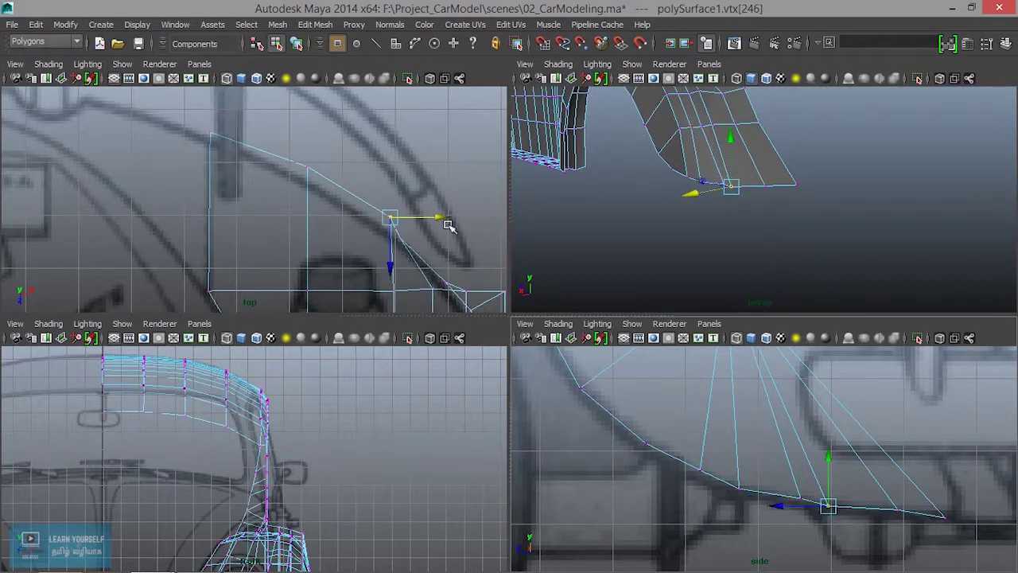
left_click_drag(440, 219, 419, 218)
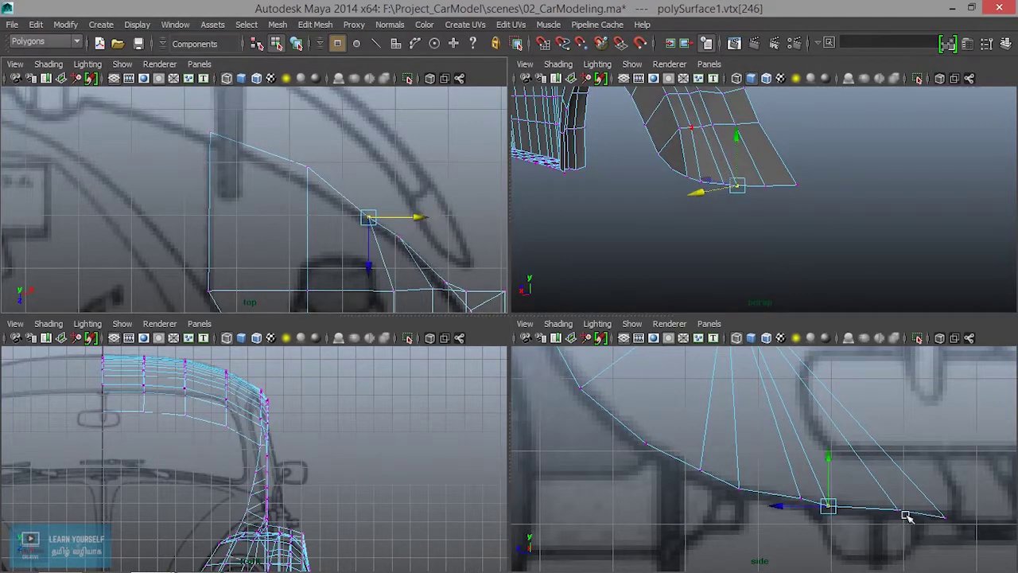
left_click_drag(891, 495, 907, 517)
left_click_drag(355, 167, 339, 167)
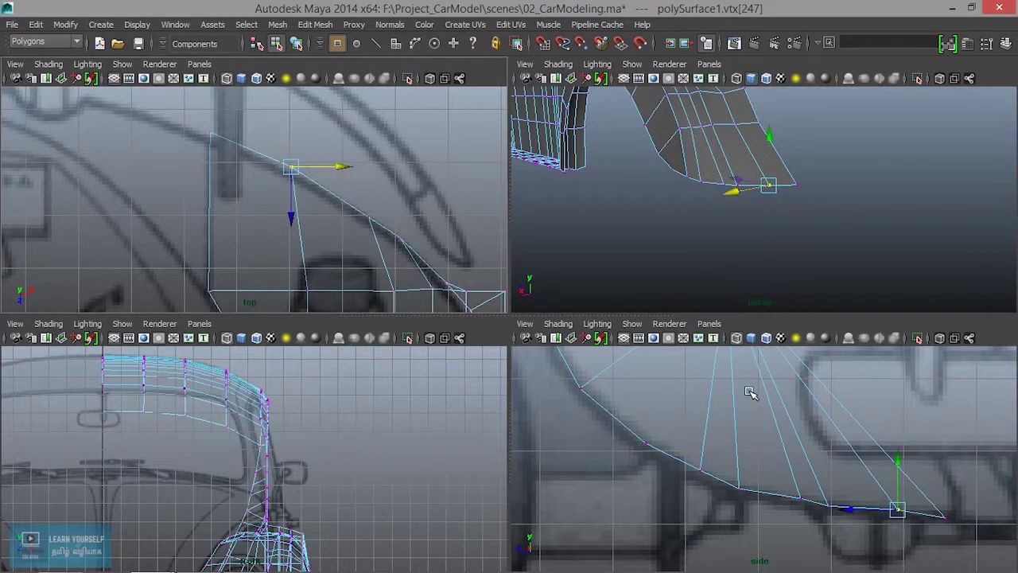
Move the fender-body junction vertex inward and settle it onto the blueprint curve.
middle_click_drag(431, 299, 296, 219, "alt")
left_click_drag(371, 200, 413, 247)
left_click_drag(422, 211, 373, 211)
left_click_drag(337, 268, 332, 271)
mouse_move(375, 220)
left_mouse_down()
mouse_move(390, 220)
mouse_move(359, 253)
left_mouse_up()
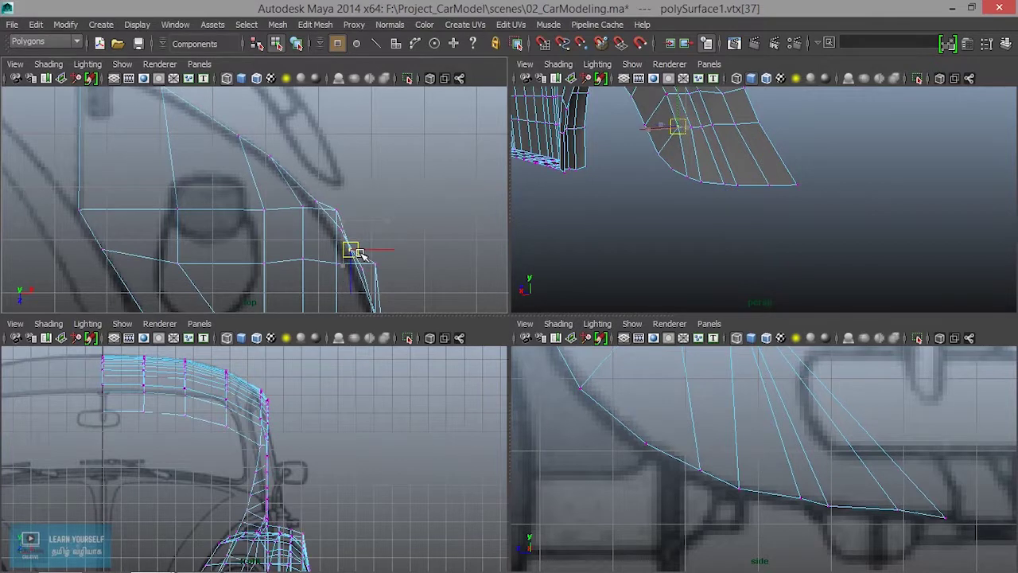
Tweak vtx[37] down, up and left to smooth the join onto the blueprint edge.
mouse_move(793, 180)
left_mouse_down("alt")
mouse_move(729, 186)
mouse_move(666, 220)
mouse_move(857, 233)
mouse_move(761, 186)
mouse_move(830, 166)
mouse_move(743, 225)
mouse_move(572, 225)
left_mouse_up("alt")
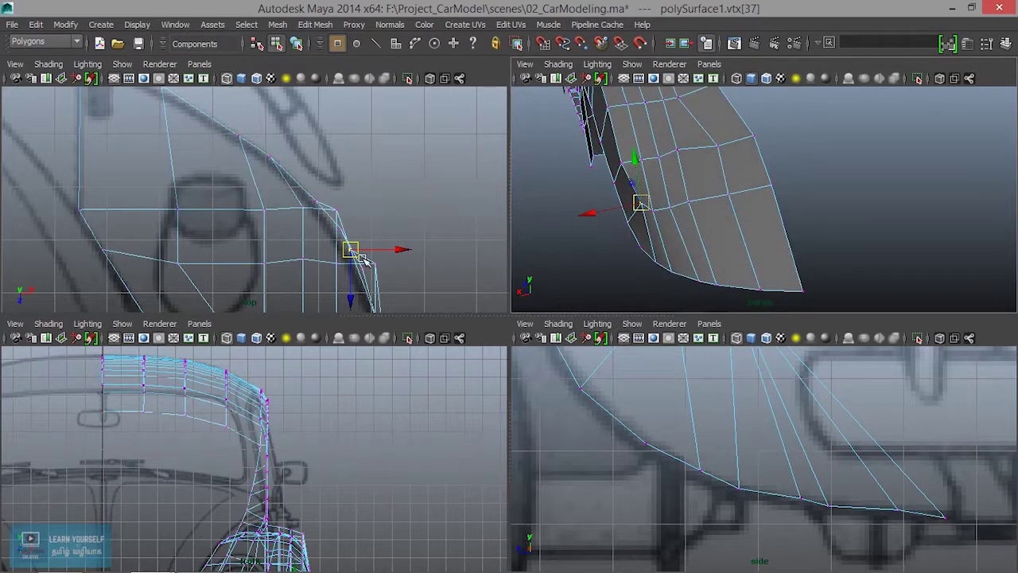
left_click_drag(351, 252, 350, 256)
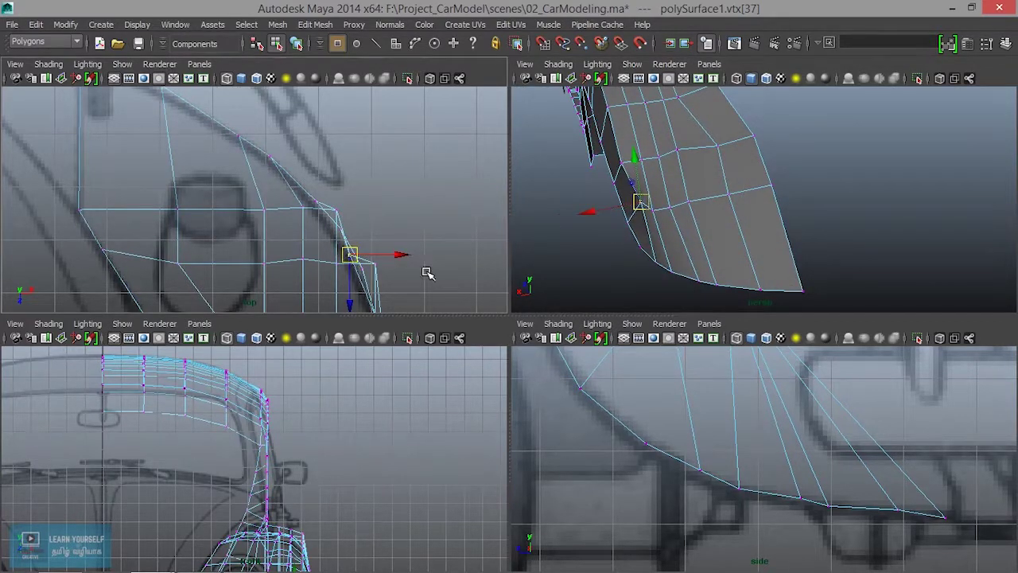
left_click_drag(348, 309, 346, 297)
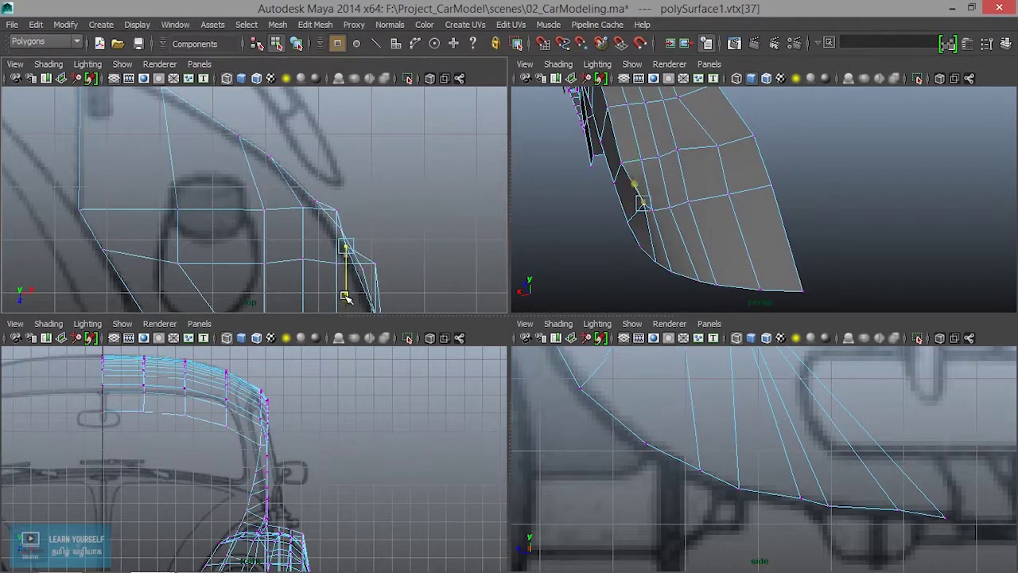
mouse_move(390, 241)
left_mouse_down()
mouse_move(382, 243)
mouse_move(392, 241)
left_mouse_up()
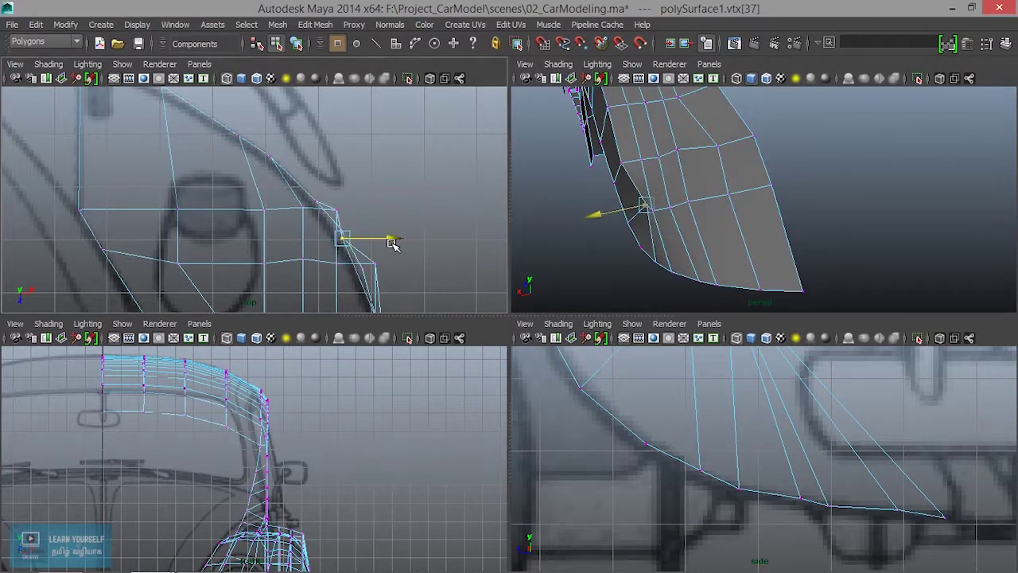
Nudge vtx[239] onto the curve, then tumble and maximize the perspective view.
left_click(340, 215)
left_click_drag(388, 211, 379, 215)
left_click_drag(329, 259, 328, 263)
left_click_drag(377, 213, 380, 215)
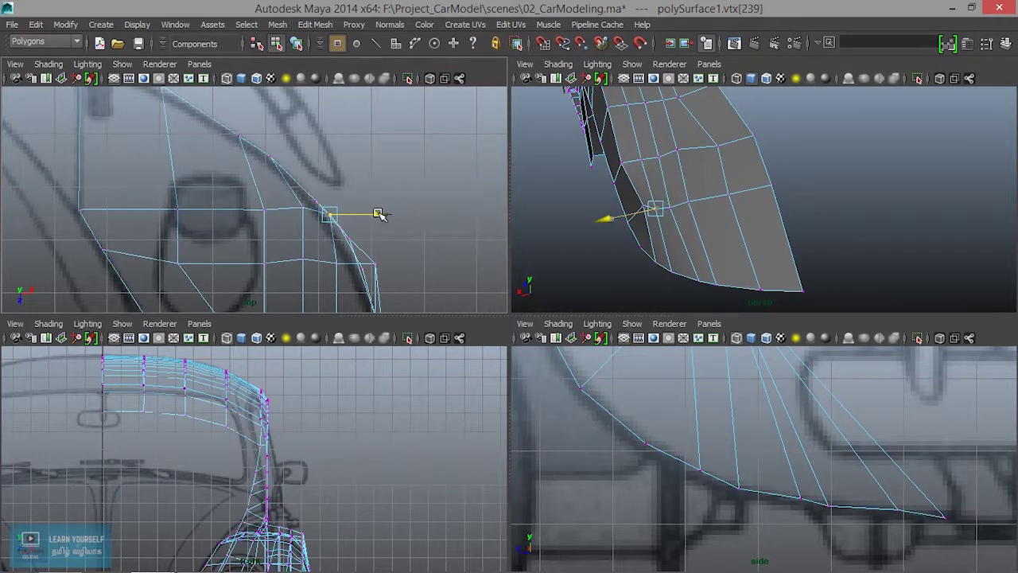
mouse_move(660, 218)
left_mouse_down("alt")
mouse_move(661, 230)
mouse_move(400, 340)
mouse_move(549, 303)
mouse_move(485, 363)
mouse_move(371, 382)
mouse_move(540, 463)
left_mouse_up("alt")
key("space")
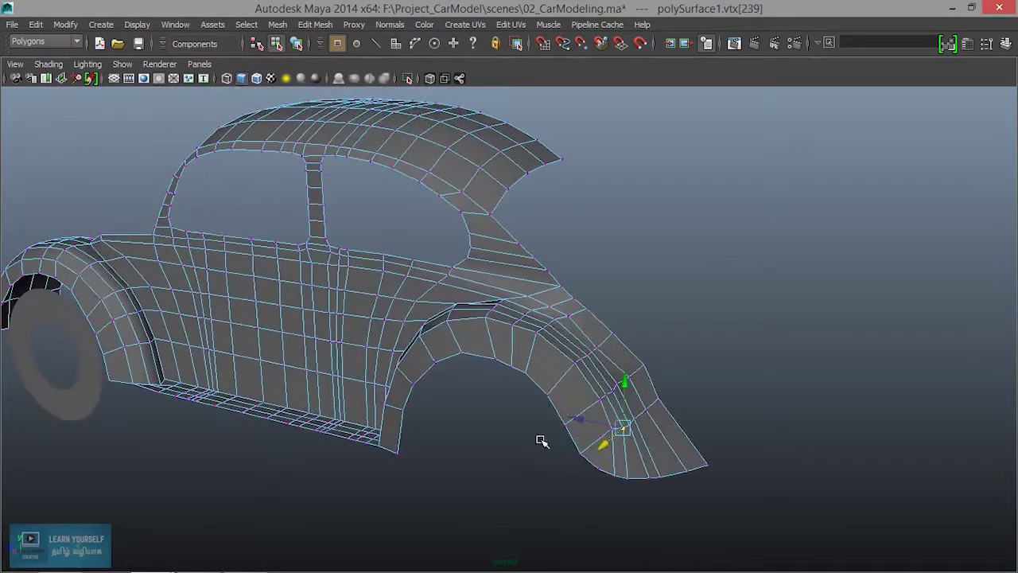
right_click_drag(481, 165, 483, 137)
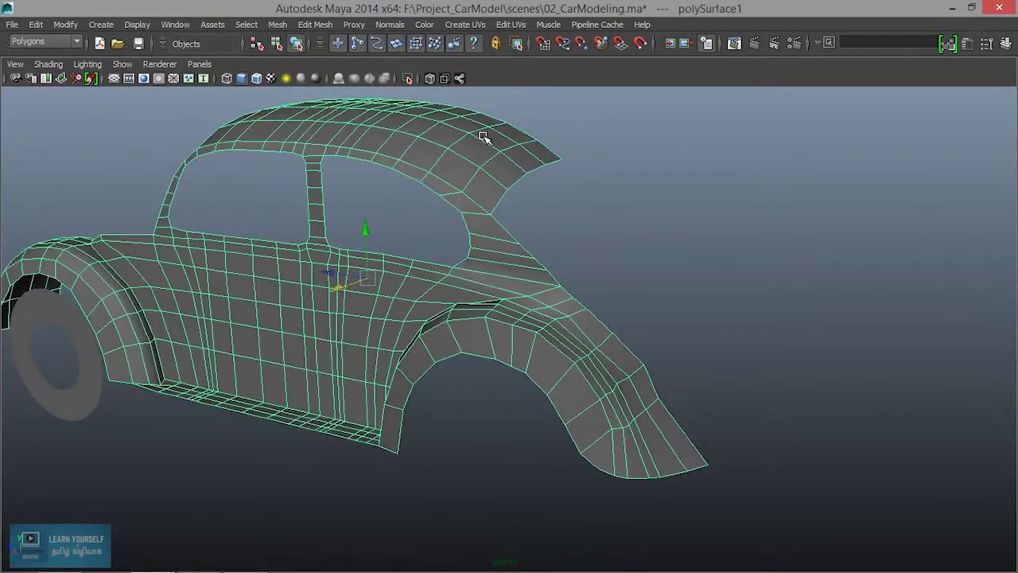
key("3")
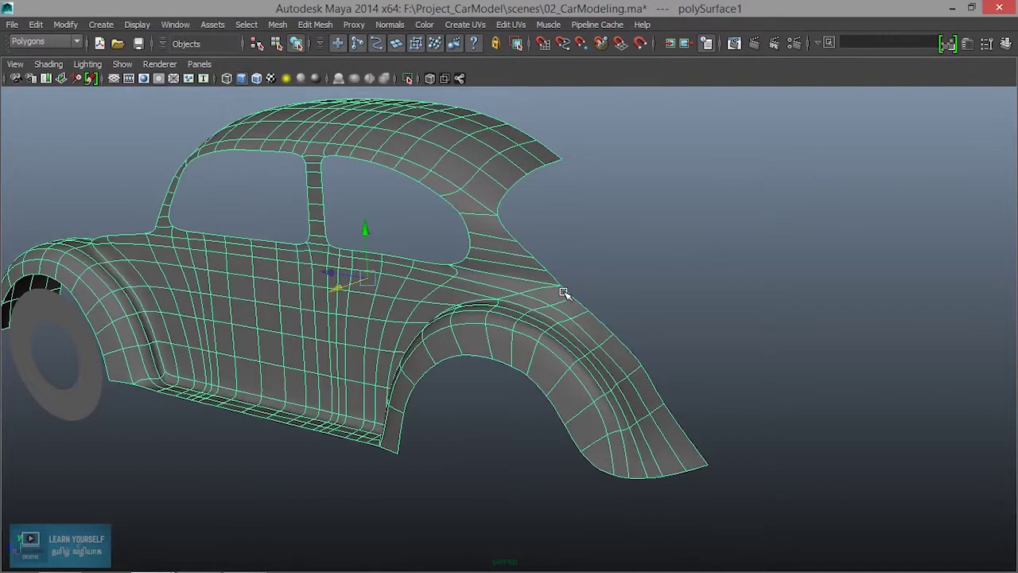
key("F8")
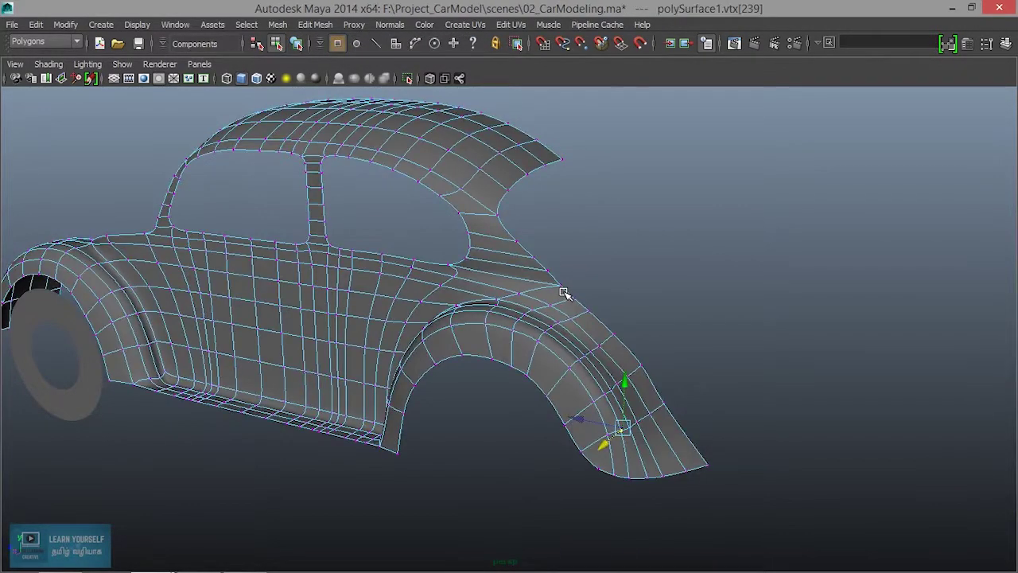
right_click_drag(499, 149, 561, 132)
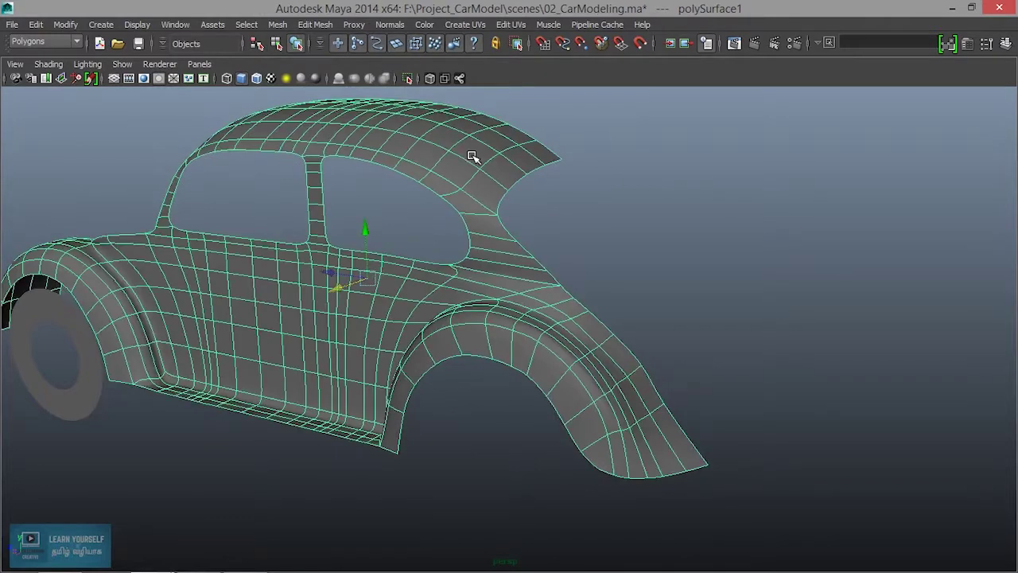
left_click(648, 224)
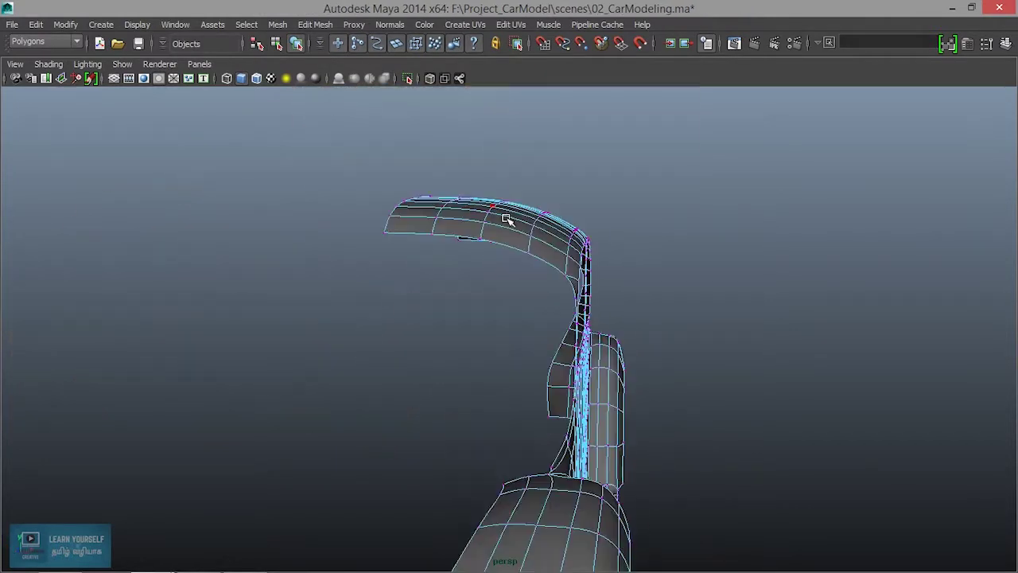
mouse_move(562, 363)
left_mouse_down("alt")
mouse_move(528, 348)
mouse_move(568, 341)
mouse_move(548, 339)
left_mouse_up("alt")
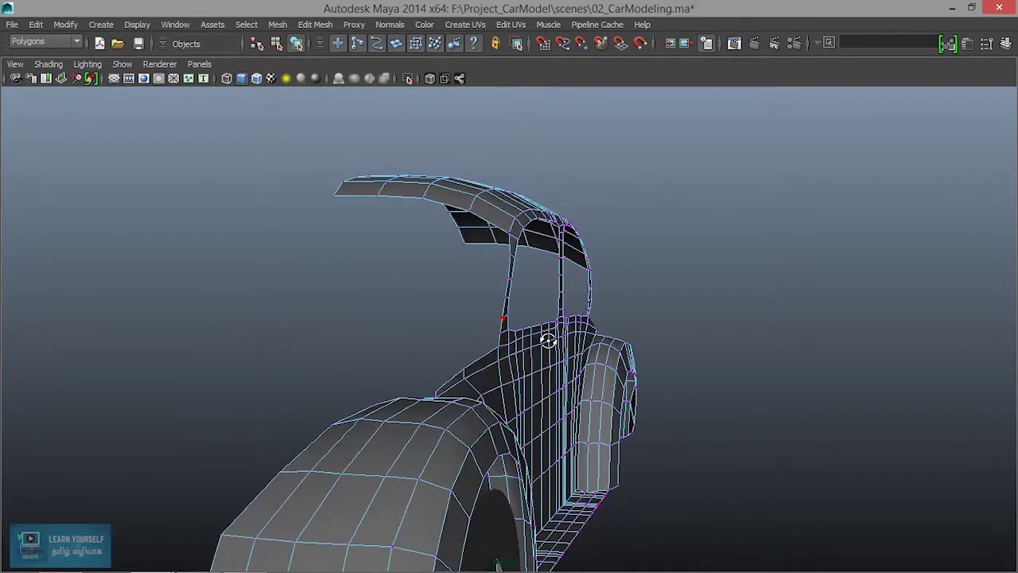
key("space")
Select the roof-corner vertex column in the four-panel layout, dropping one stray vertex.
scroll(668, 237, "down", 5)
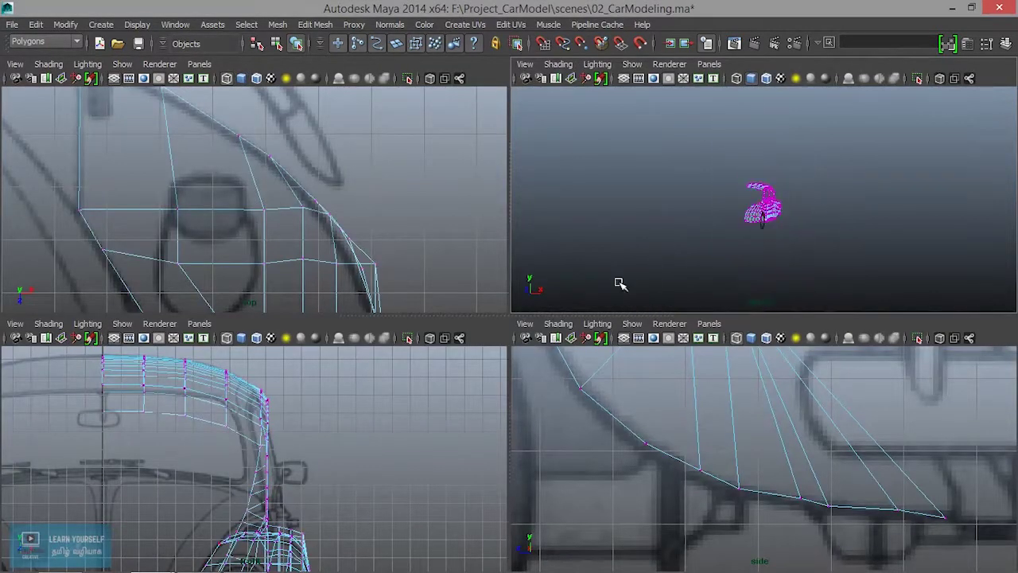
scroll(350, 468, "up", 2)
scroll(318, 489, "up", 2)
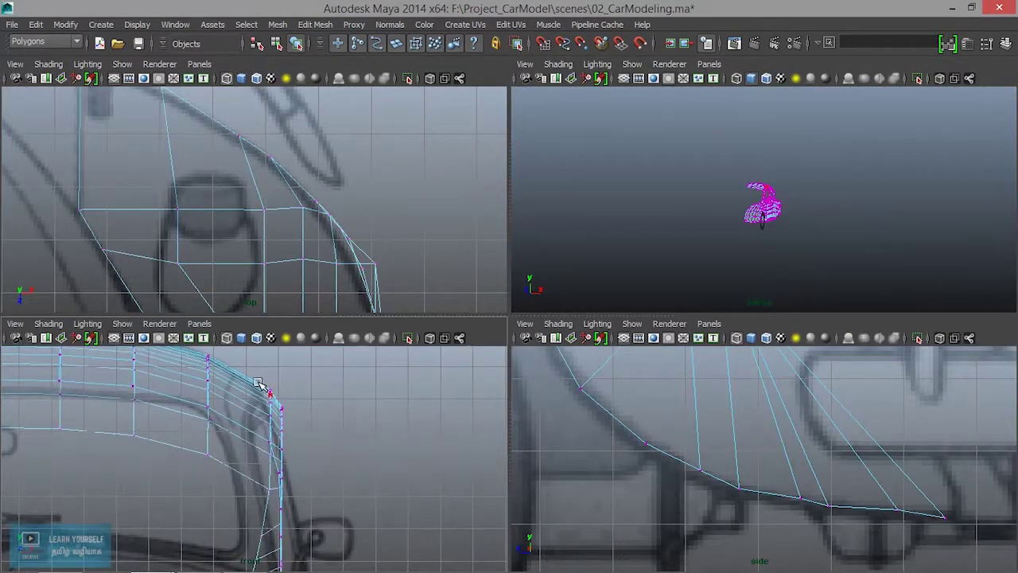
left_click_drag(288, 493, 293, 496)
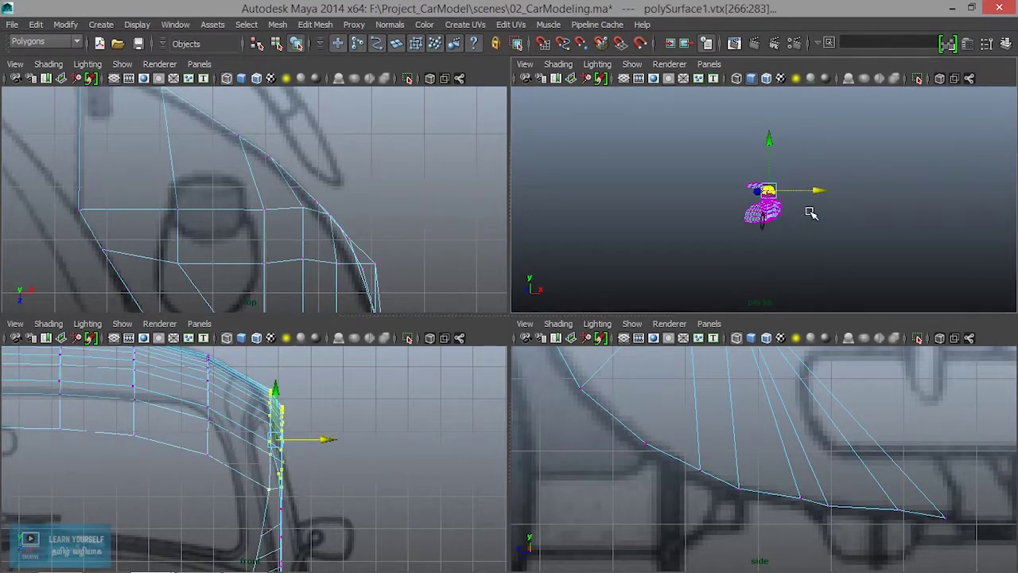
scroll(820, 212, "up", 3)
scroll(709, 227, "up", 5)
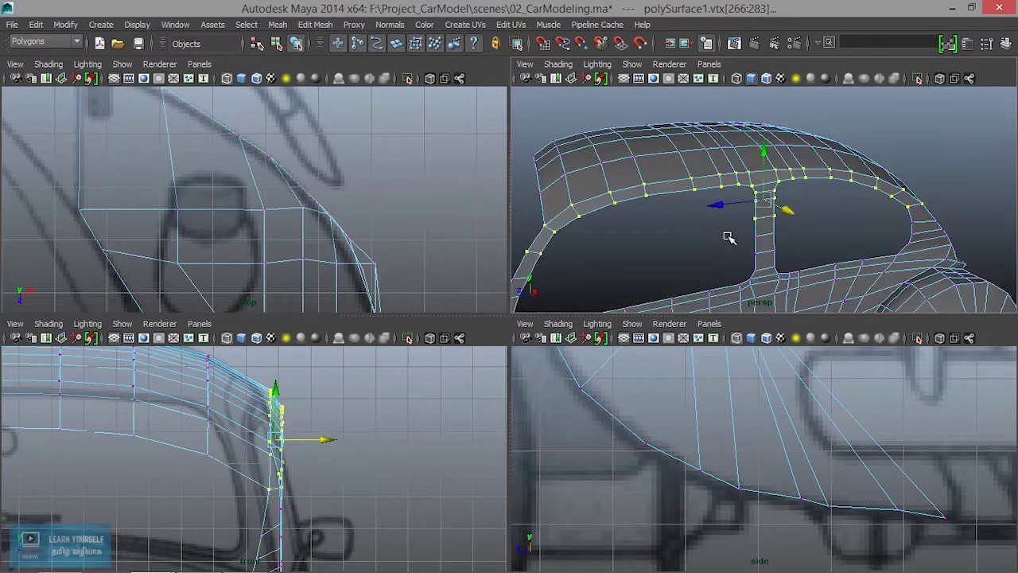
left_click_drag(728, 237, 787, 195, "alt")
scroll(694, 211, "up", 2)
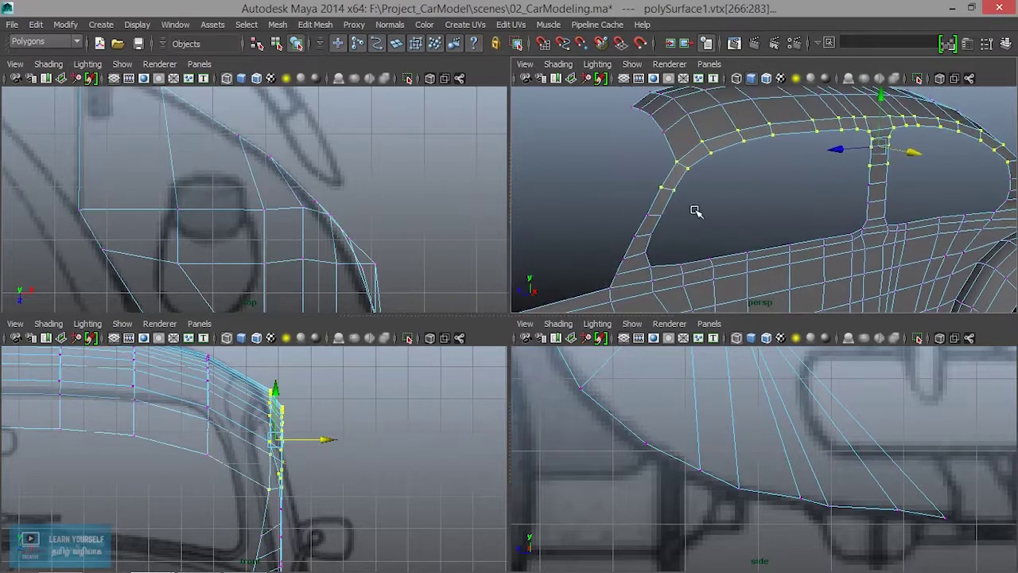
left_click(664, 191, "shift")
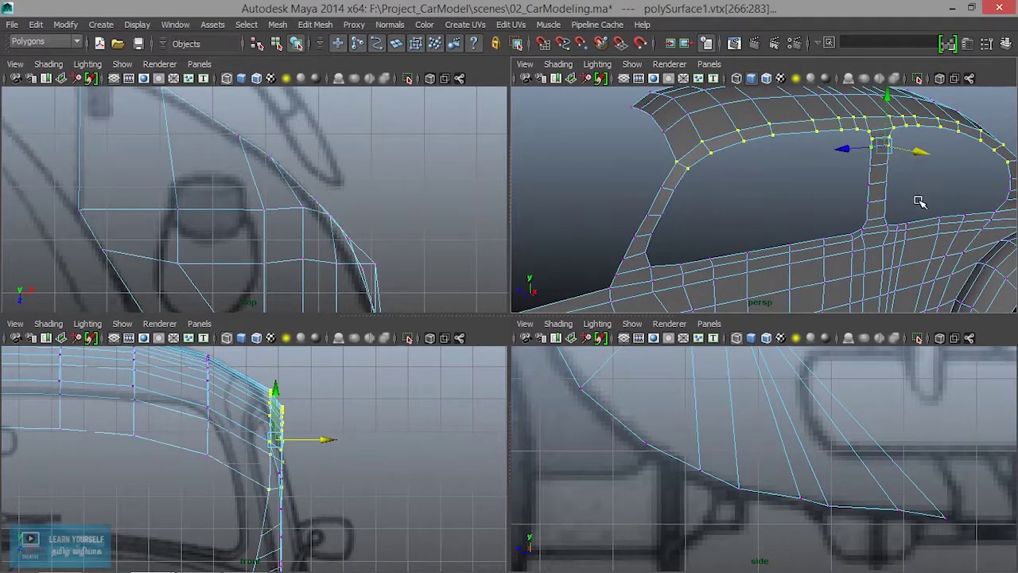
Move the roof-corner vertex column inward along X and raise it slightly on Y to match the front blueprint.
left_click_drag(919, 202, 700, 241, "alt")
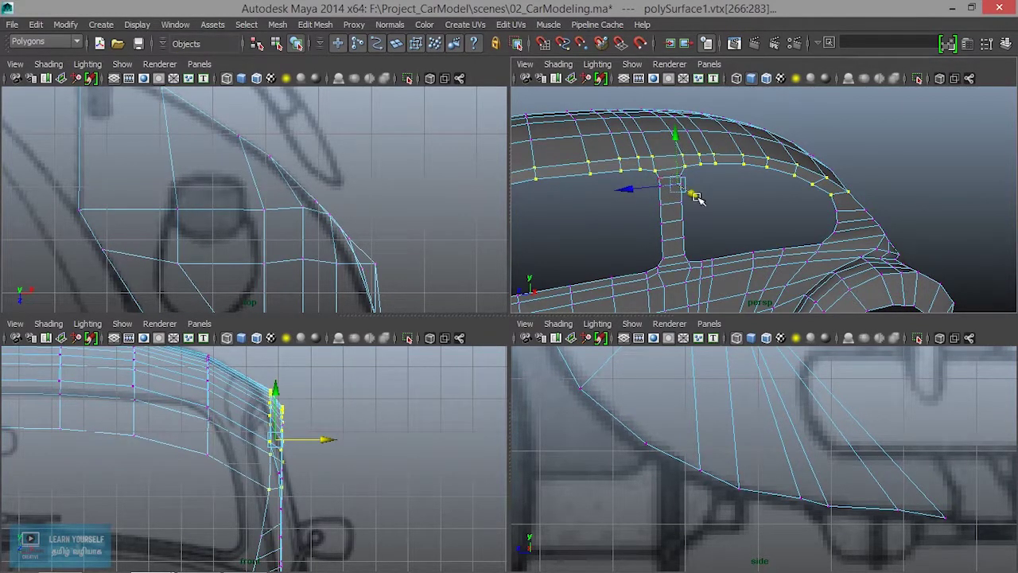
scroll(694, 211, "up", 3)
left_click_drag(693, 220, 763, 236, "alt")
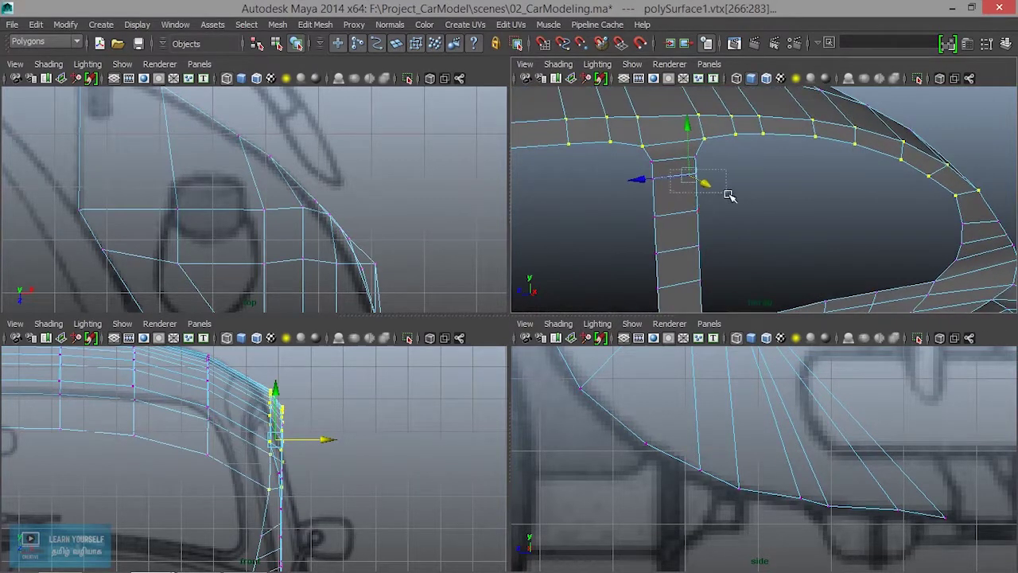
scroll(741, 225, "down", 3)
left_click_drag(714, 241, 809, 230, "alt")
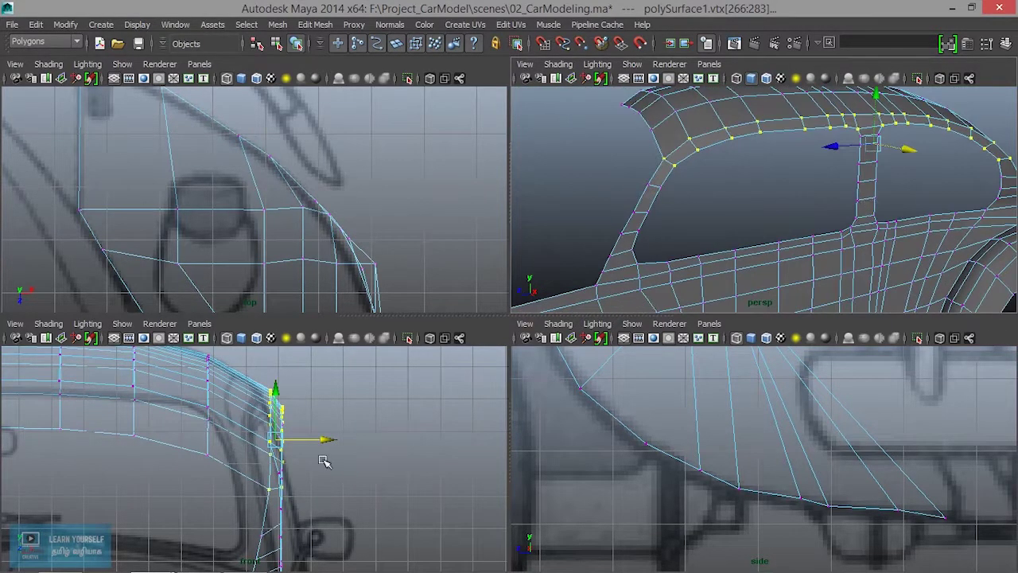
left_click_drag(330, 439, 314, 439)
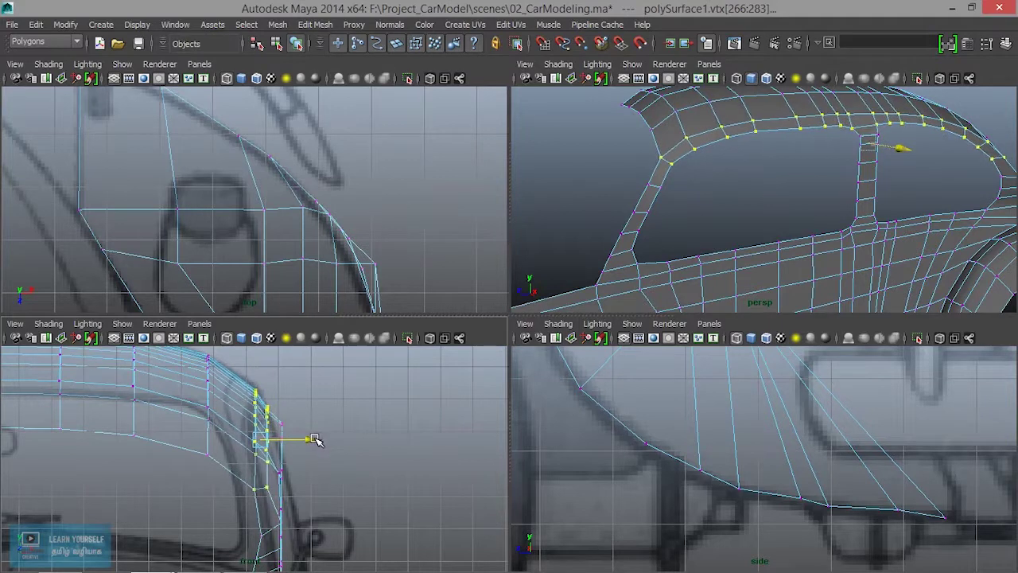
left_click_drag(314, 439, 312, 439)
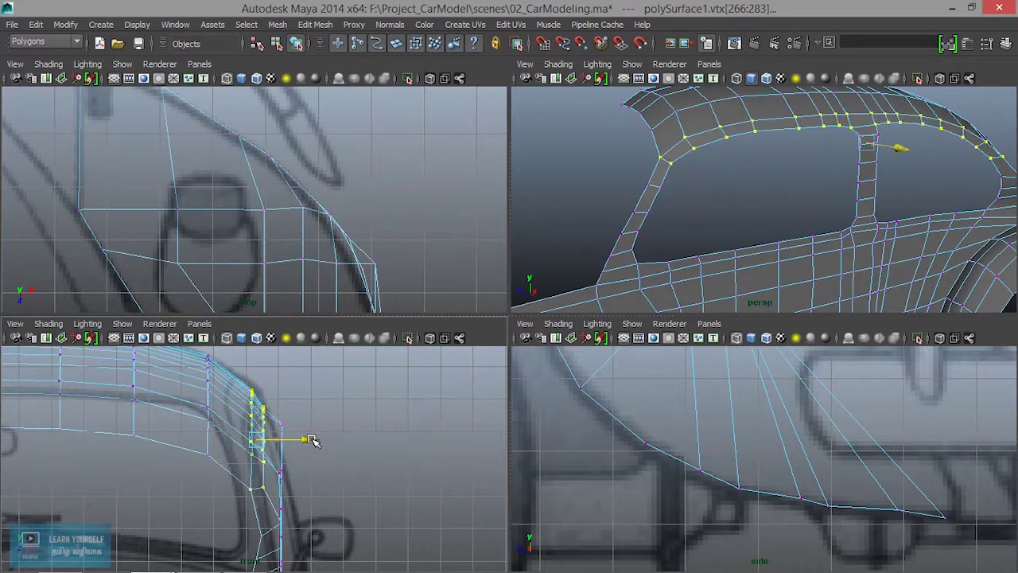
scroll(750, 245, "up", 3)
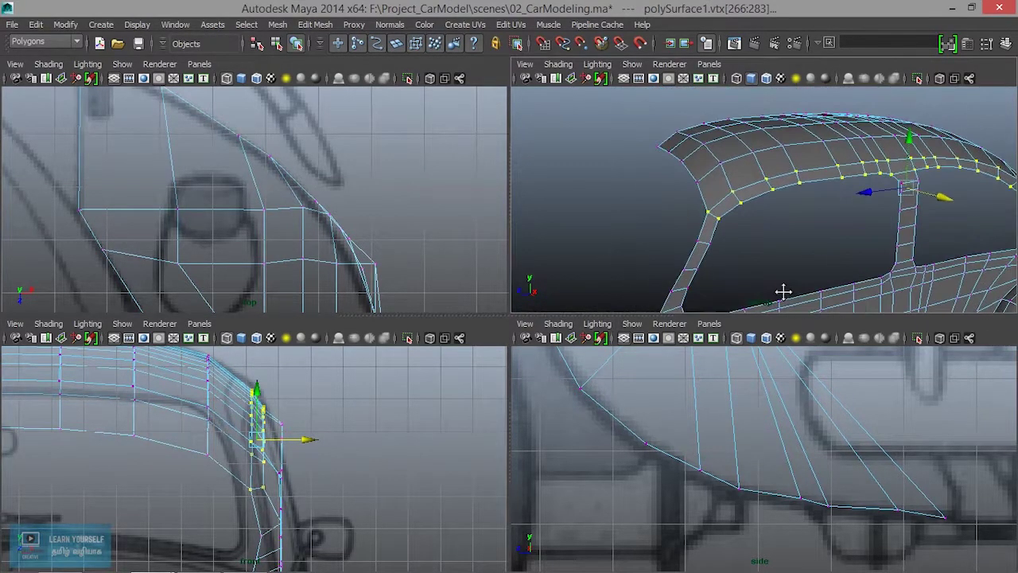
scroll(845, 291, "up", 2)
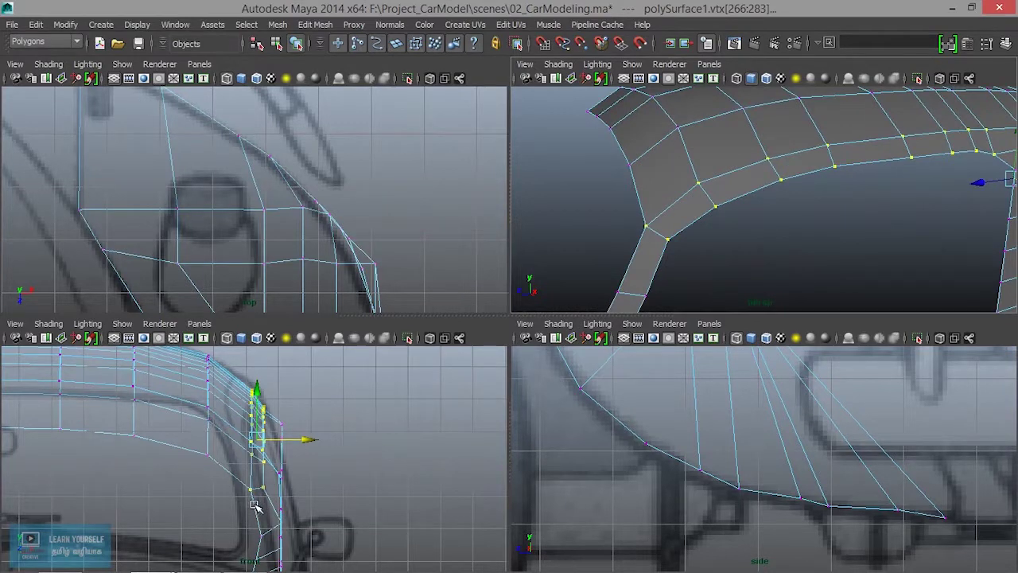
scroll(255, 506, "up", 1)
left_click_drag(251, 381, 252, 371)
Select the vertex at the top of the window pillar.
scroll(624, 228, "down", 2)
mouse_move(650, 249)
left_mouse_down("alt")
mouse_move(726, 239)
mouse_move(720, 248)
left_mouse_up("alt")
scroll(298, 471, "up", 2)
scroll(299, 470, "up", 1)
mouse_move(844, 230)
left_mouse_down("alt")
mouse_move(784, 259)
mouse_move(704, 254)
mouse_move(773, 267)
left_mouse_up("alt")
Slide the pillar-top vertex and the pair below it inward along X.
left_click_drag(348, 407, 327, 405)
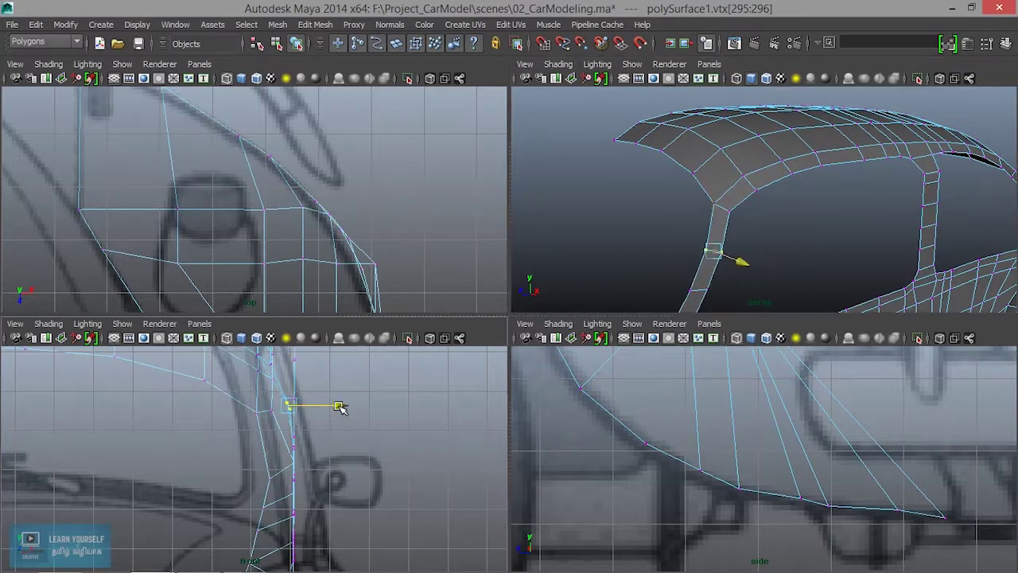
mouse_move(849, 292)
left_mouse_down("alt")
mouse_move(741, 307)
mouse_move(744, 263)
left_mouse_up("alt")
left_click_drag(738, 213, 792, 238)
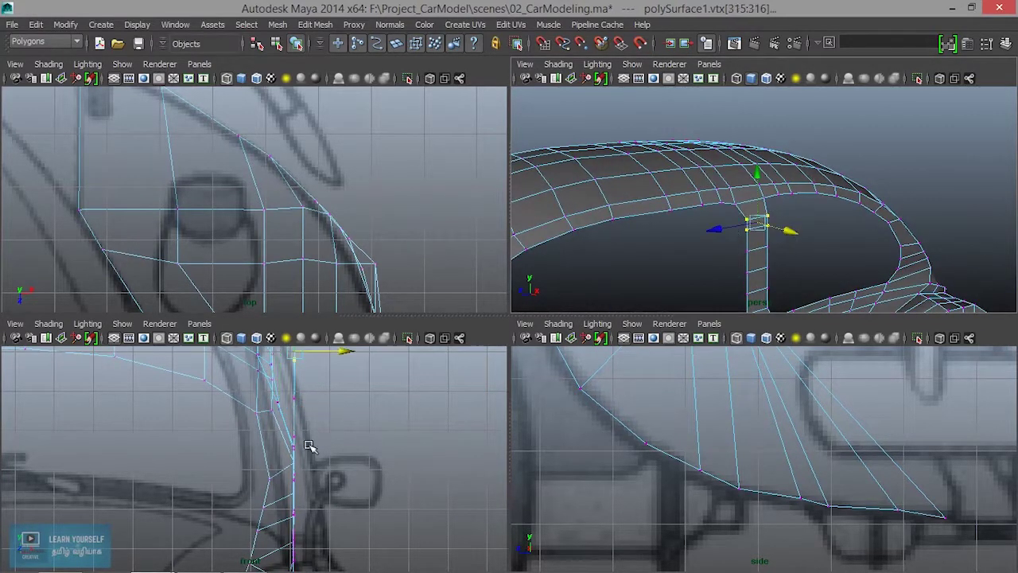
middle_click_drag(352, 443, 340, 460, "alt")
left_click_drag(356, 426, 343, 427)
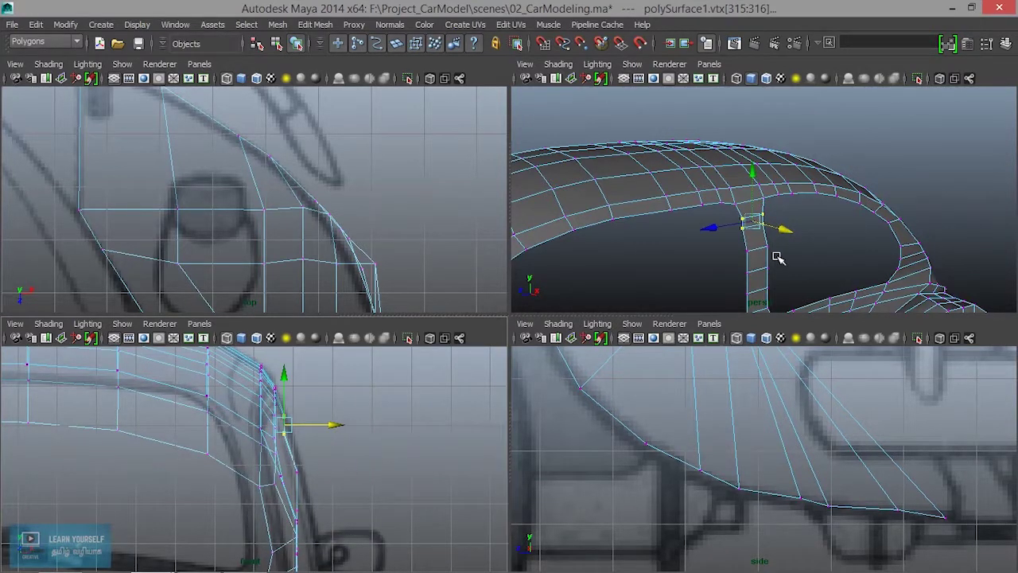
left_click_drag(777, 256, 775, 255, "alt")
scroll(294, 436, "up", 2)
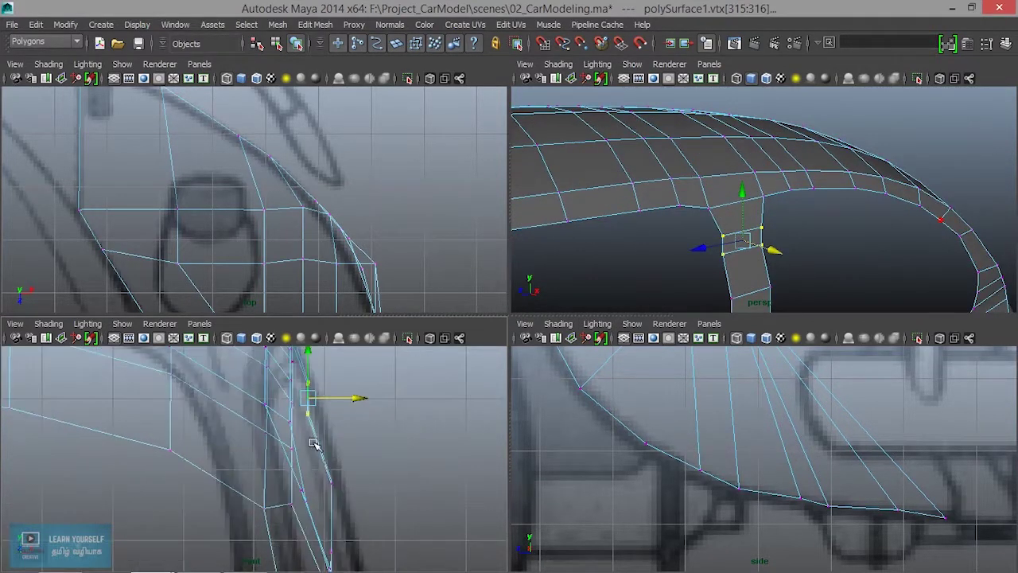
scroll(318, 449, "up", 3)
Move the next lower pillar vertex pairs inward along X onto the blueprint line.
mouse_move(284, 440)
left_mouse_down()
mouse_move(315, 395)
mouse_move(341, 422)
left_mouse_up()
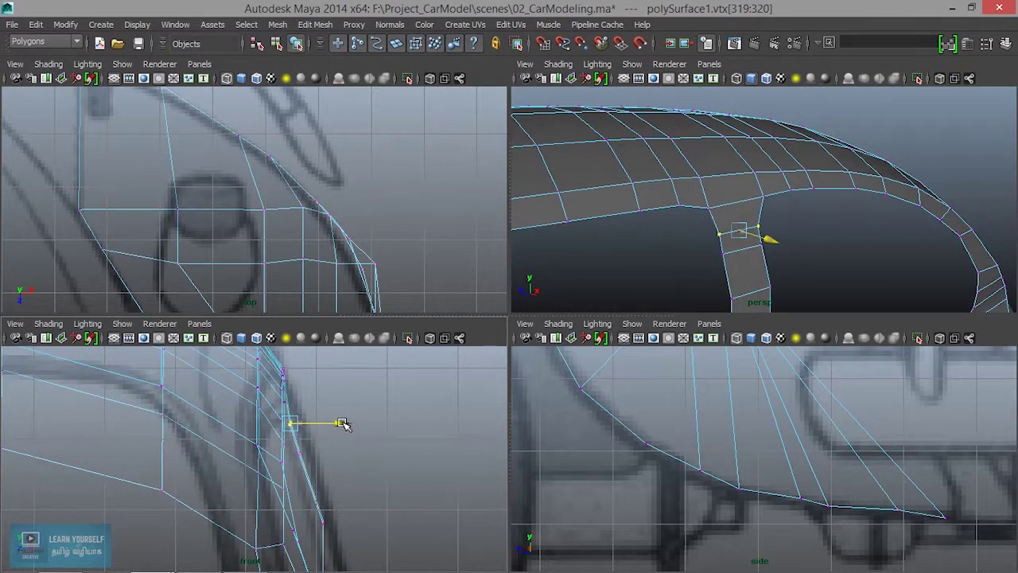
middle_click_drag(329, 469, 331, 416, "alt")
left_click_drag(296, 380, 356, 397)
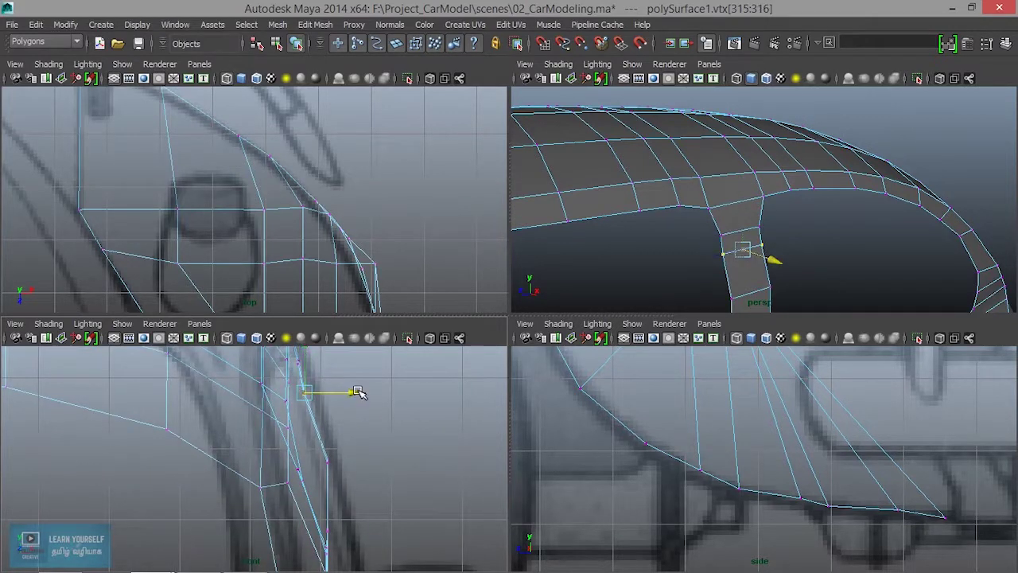
left_click_drag(353, 474, 358, 467)
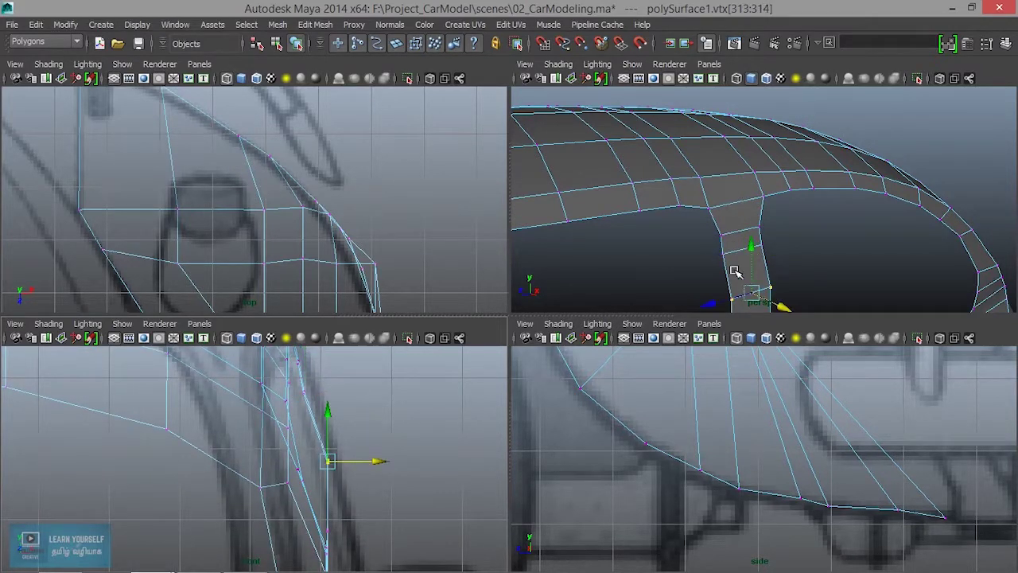
key("f")
left_click_drag(387, 464, 371, 463)
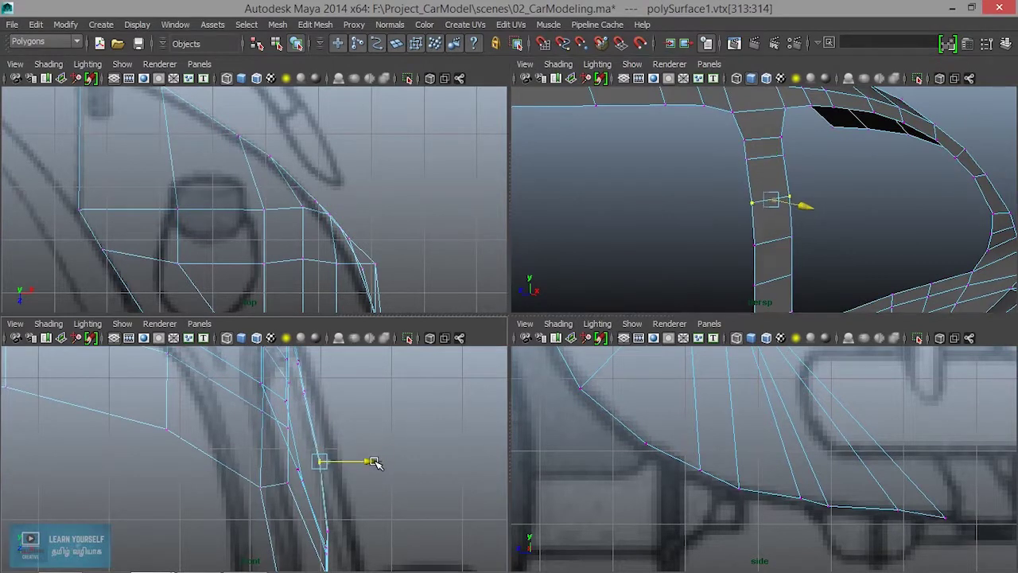
mouse_move(375, 480)
middle_mouse_down("alt")
mouse_move(380, 400)
mouse_move(371, 437)
middle_mouse_up("alt")
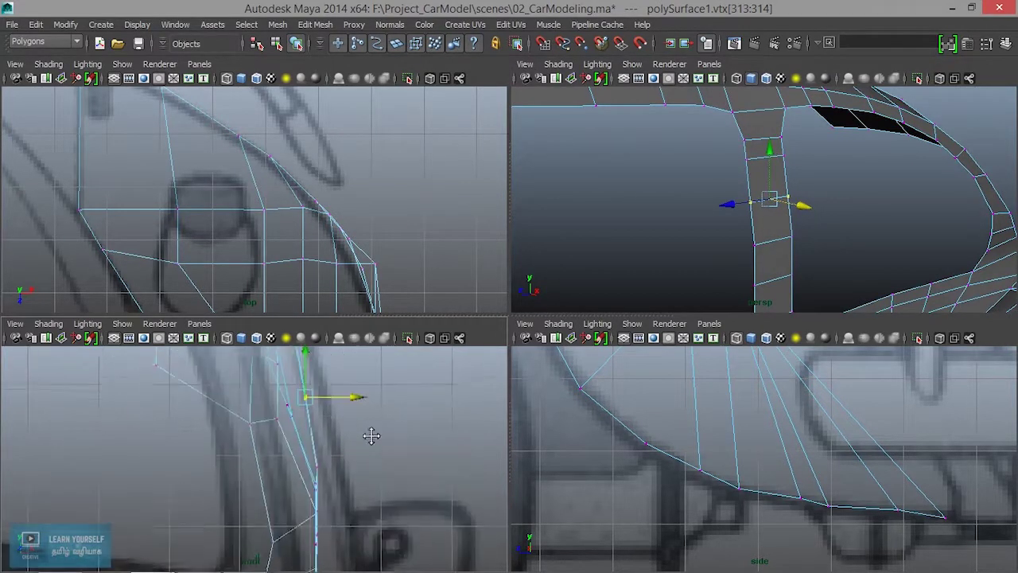
Nudge the next vertex pair down the pillar inward along X.
left_click_drag(735, 229, 800, 255)
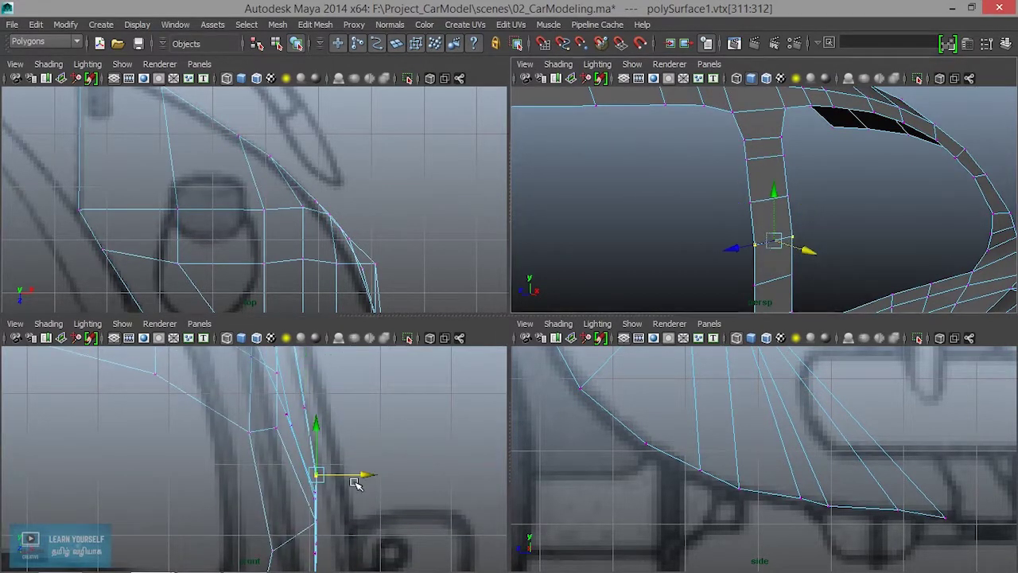
left_click_drag(363, 470, 360, 471)
mouse_move(382, 527)
middle_mouse_down("alt")
mouse_move(370, 426)
mouse_move(365, 477)
middle_mouse_up("alt")
scroll(740, 296, "down", 5)
left_click_drag(785, 269, 798, 217, "alt")
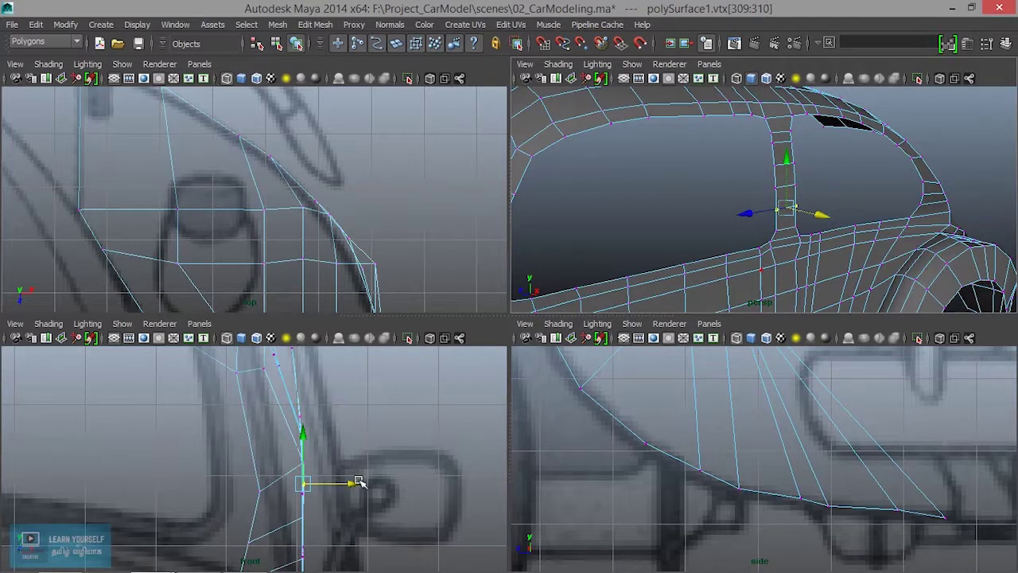
left_click_drag(349, 483, 353, 485)
Slide the following pillar vertex pair slightly along X to follow the blueprint.
mouse_move(605, 263)
left_mouse_down("alt")
mouse_move(641, 278)
mouse_move(536, 253)
mouse_move(1003, 243)
mouse_move(925, 232)
left_mouse_up("alt")
mouse_move(747, 203)
left_mouse_down("alt")
mouse_move(738, 210)
mouse_move(843, 205)
mouse_move(829, 226)
mouse_move(836, 236)
mouse_move(704, 220)
mouse_move(836, 239)
left_mouse_up("alt")
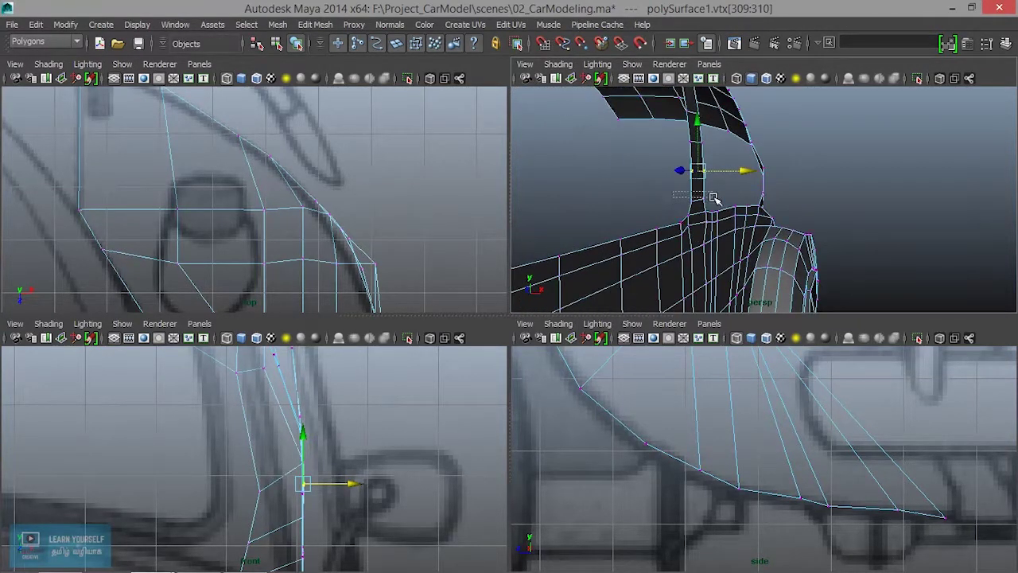
left_click_drag(711, 198, 714, 209)
middle_click_drag(407, 461, 358, 447, "alt")
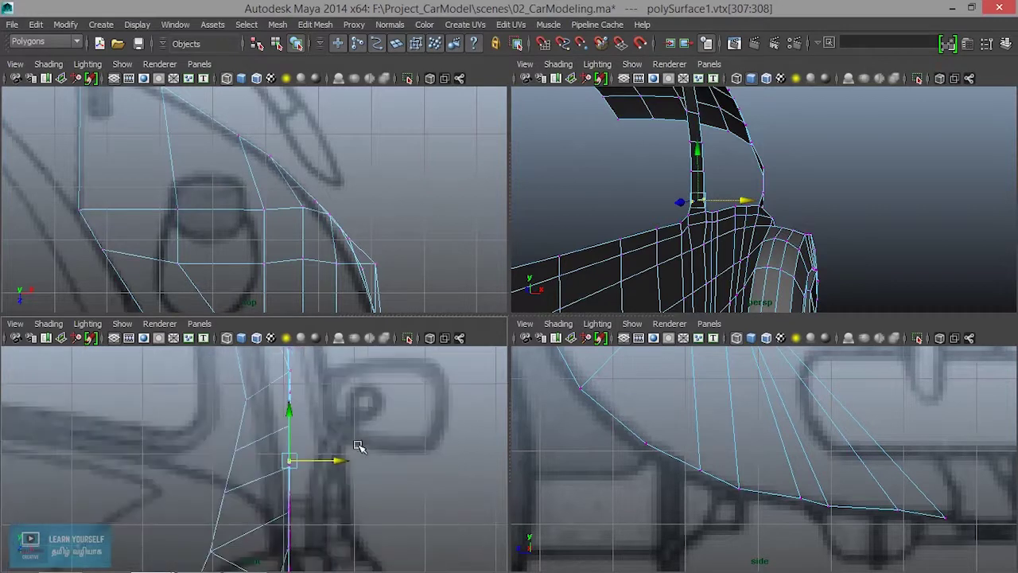
left_click_drag(341, 465, 341, 463)
middle_click_drag(345, 444, 361, 503, "alt")
Shift the neighbouring pillar vertex pair left along X onto the blueprint outline.
left_click_drag(357, 521, 353, 521)
middle_click_drag(387, 409, 387, 445, "alt")
left_click_drag(648, 208, 686, 205, "alt")
left_click_drag(700, 150, 738, 201)
left_click_drag(358, 539, 354, 540)
mouse_move(598, 273)
left_mouse_down("alt")
mouse_move(686, 250)
mouse_move(752, 216)
left_mouse_up("alt")
left_click_drag(344, 473, 341, 474)
middle_click_drag(345, 446, 371, 508, "alt")
left_click_drag(705, 174, 730, 199)
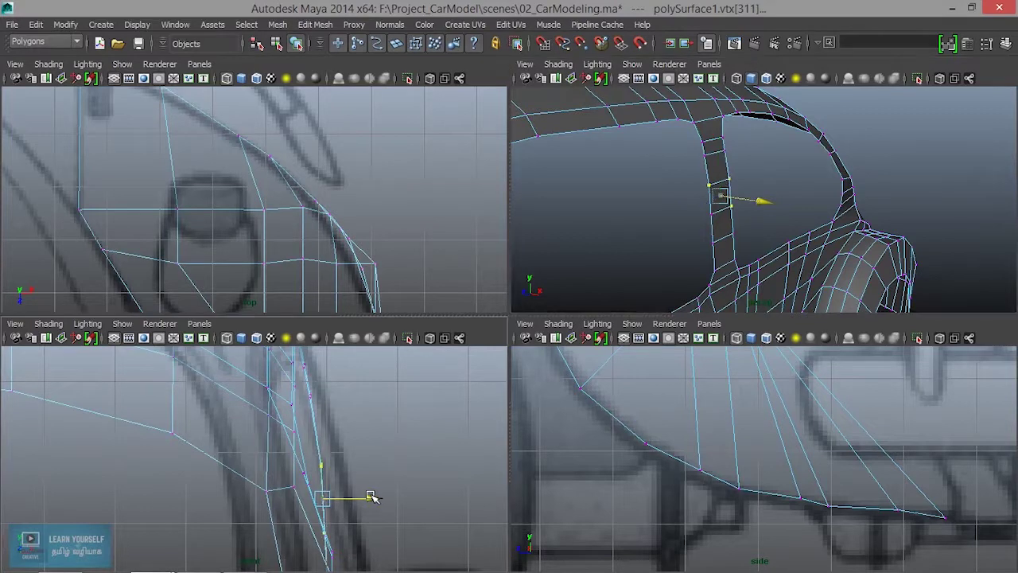
Adjust the next vertex pair up the pillar, sliding it slightly along X.
scroll(390, 501, "up", 2)
scroll(400, 505, "up", 2)
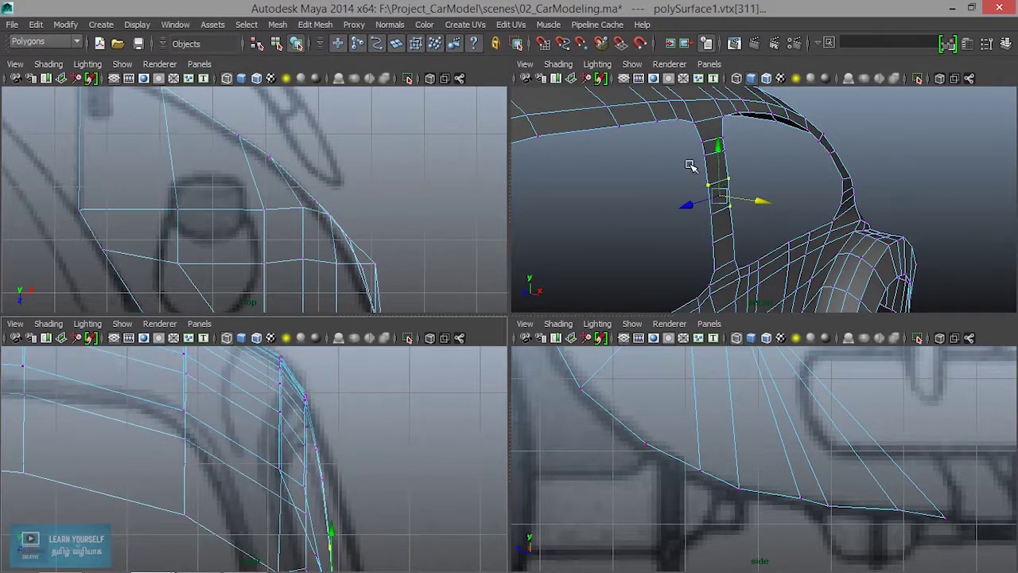
left_click_drag(700, 147, 762, 166)
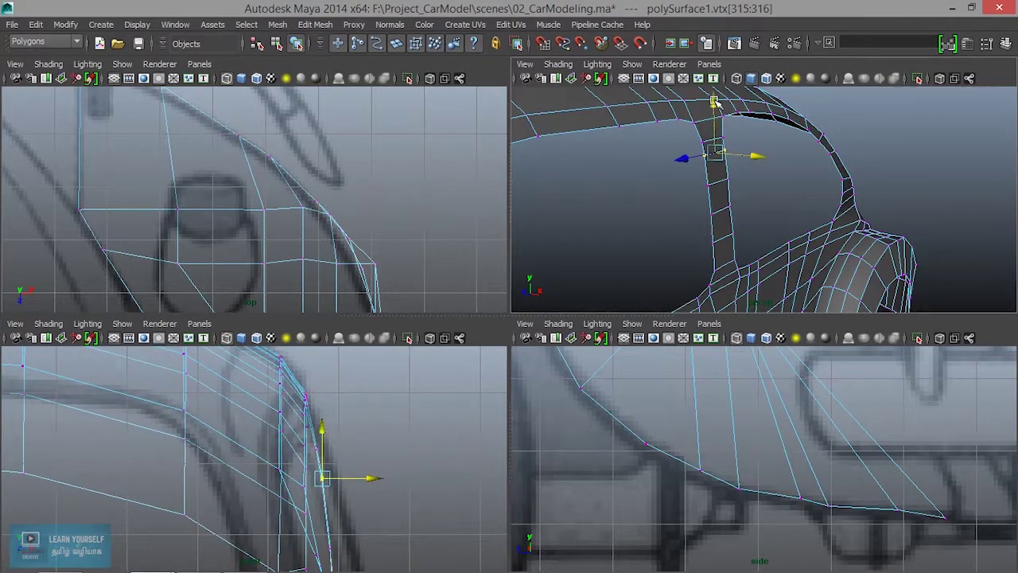
left_click_drag(714, 102, 720, 119)
left_click_drag(759, 171, 759, 170)
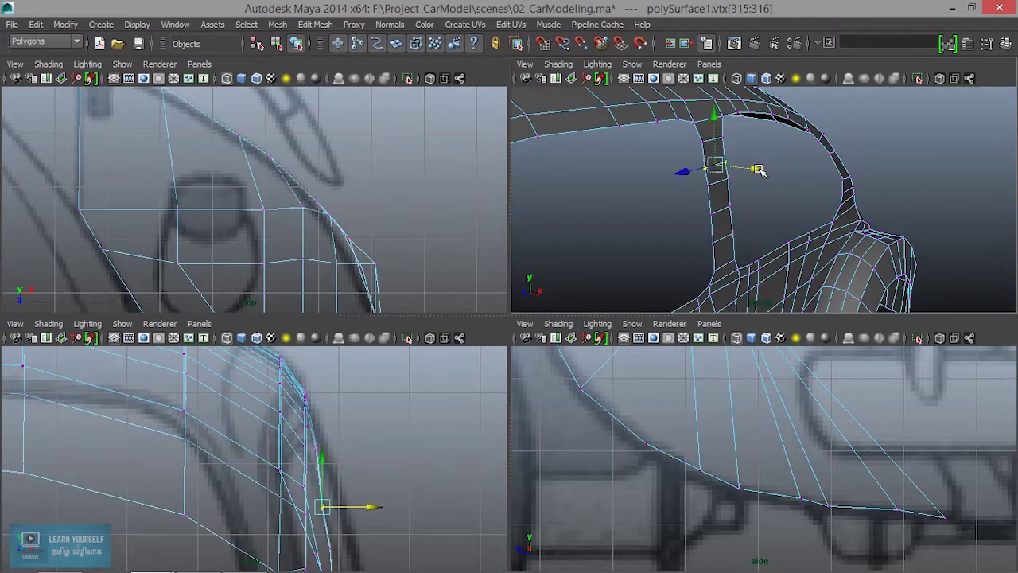
mouse_move(761, 143)
left_mouse_down("alt")
mouse_move(772, 223)
mouse_move(811, 261)
mouse_move(822, 220)
mouse_move(839, 218)
mouse_move(770, 230)
mouse_move(754, 256)
left_mouse_up("alt")
Push the first roof-edge vertex pair outward along X in the front view.
left_click_drag(680, 195, 755, 230)
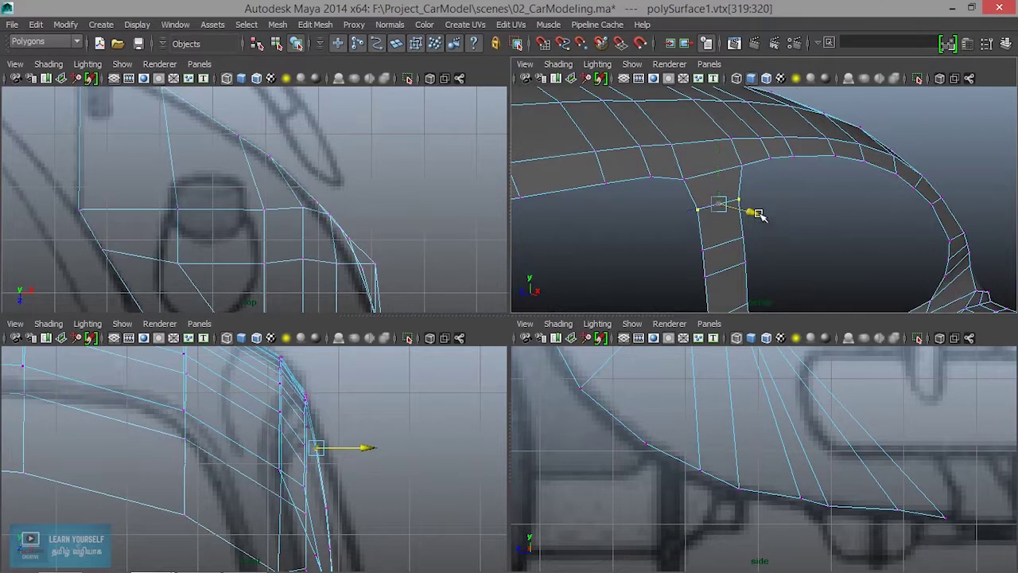
scroll(407, 436, "down", 5)
mouse_move(400, 480)
middle_mouse_down("alt")
mouse_move(374, 377)
mouse_move(384, 416)
middle_mouse_up("alt")
left_click_drag(859, 228, 569, 246, "alt")
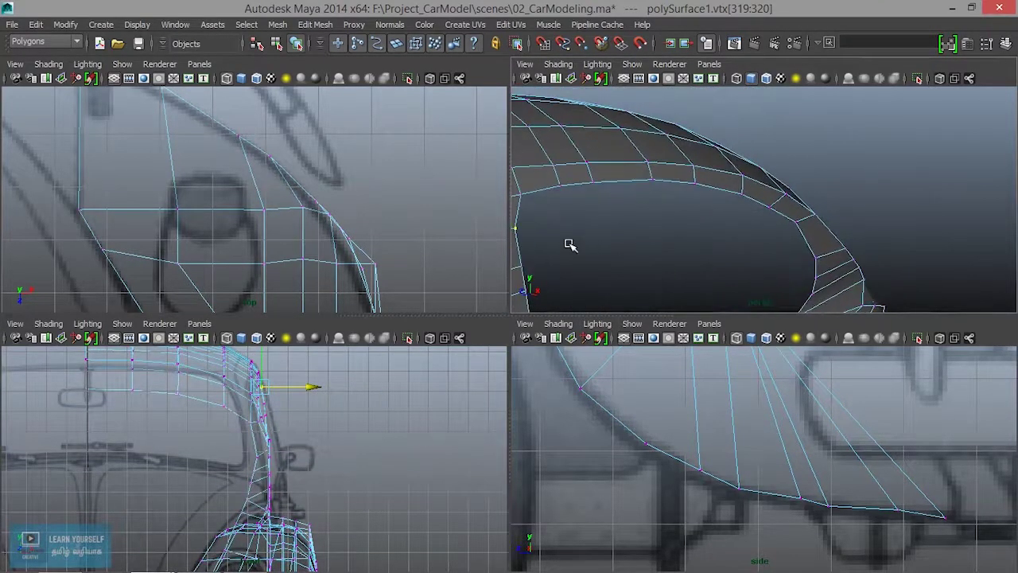
left_click_drag(691, 248, 567, 216, "alt")
scroll(724, 220, "down", 5)
mouse_move(722, 220)
left_mouse_down("alt")
mouse_move(613, 236)
mouse_move(682, 241)
left_mouse_up("alt")
scroll(750, 215, "up", 5)
scroll(709, 273, "up", 3)
mouse_move(709, 273)
left_mouse_down("alt")
mouse_move(722, 199)
mouse_move(801, 227)
left_mouse_up("alt")
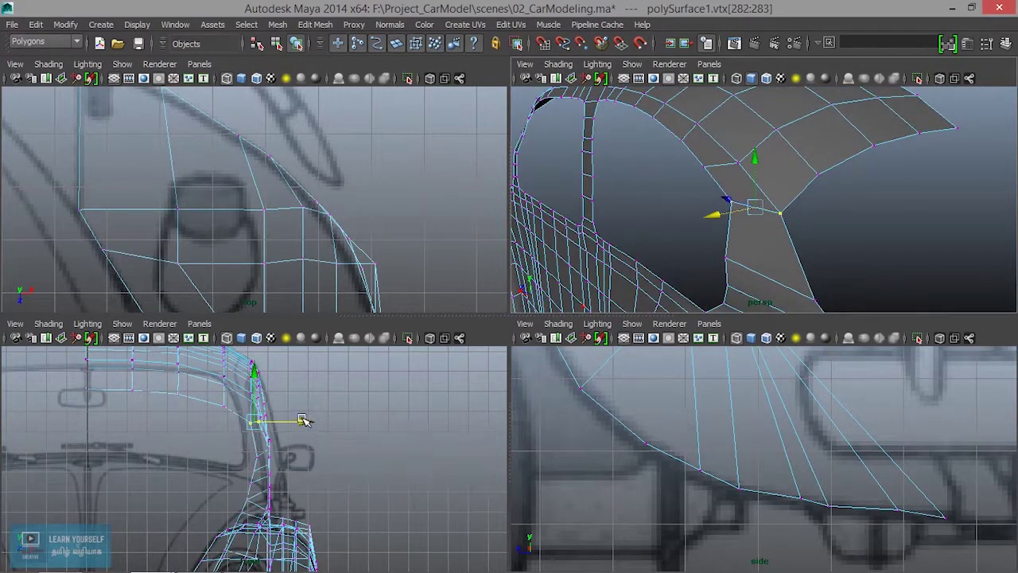
left_click_drag(308, 421, 321, 423)
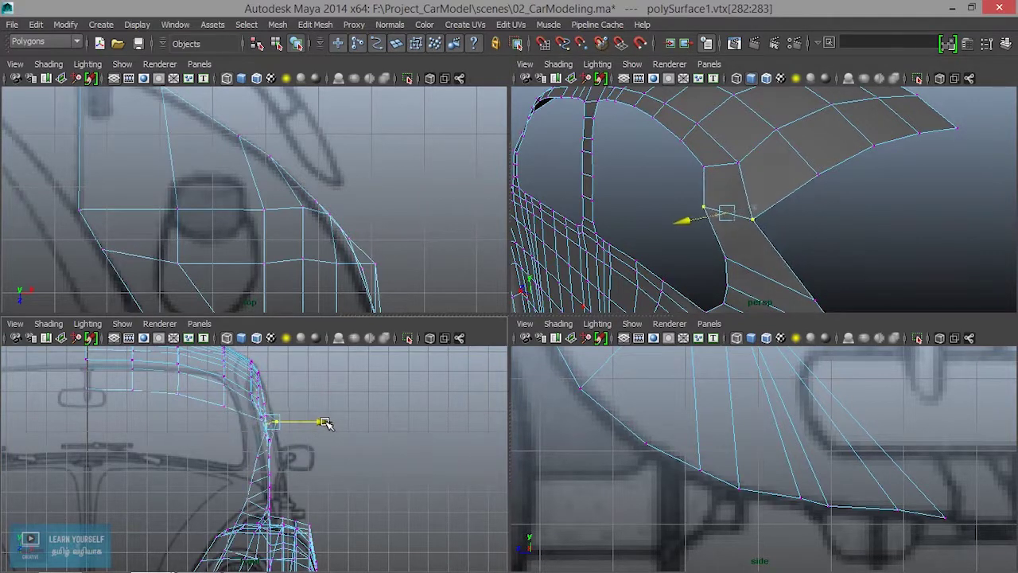
left_click_drag(334, 416, 334, 416)
Move the next roof-edge vertex pair right along X toward the blueprint curve.
left_click_drag(690, 145, 736, 191)
left_click_drag(303, 405, 317, 403)
scroll(310, 414, "up", 3)
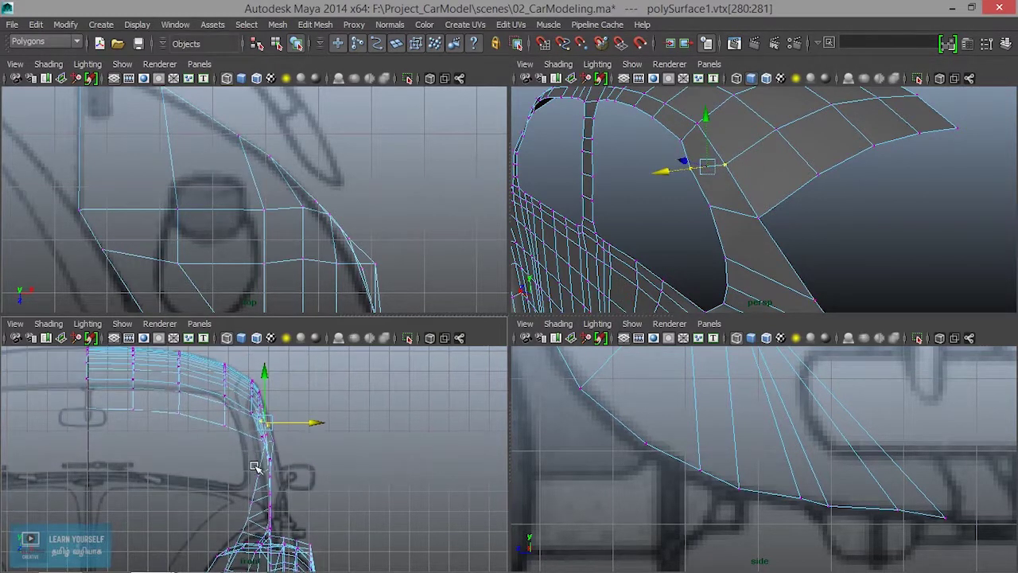
scroll(263, 462, "up", 3)
scroll(310, 486, "up", 2)
scroll(310, 486, "up", 1)
left_click_drag(329, 445, 329, 444)
mouse_move(666, 204)
left_mouse_down("alt")
mouse_move(700, 165)
mouse_move(704, 189)
left_mouse_up("alt")
left_click_drag(309, 408, 324, 409)
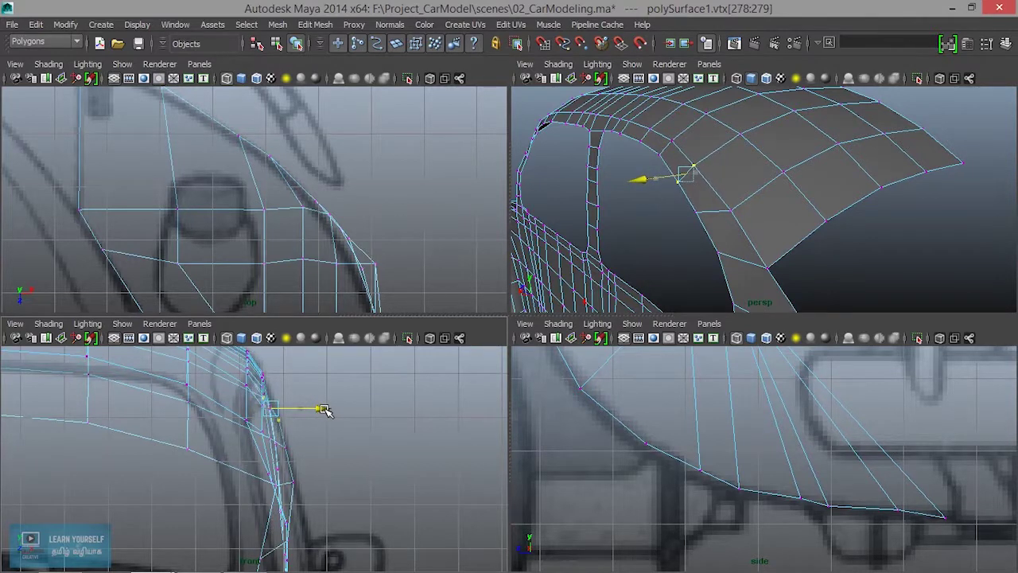
Move another roof-edge vertex pair right along X.
left_click_drag(676, 183, 689, 262, "alt")
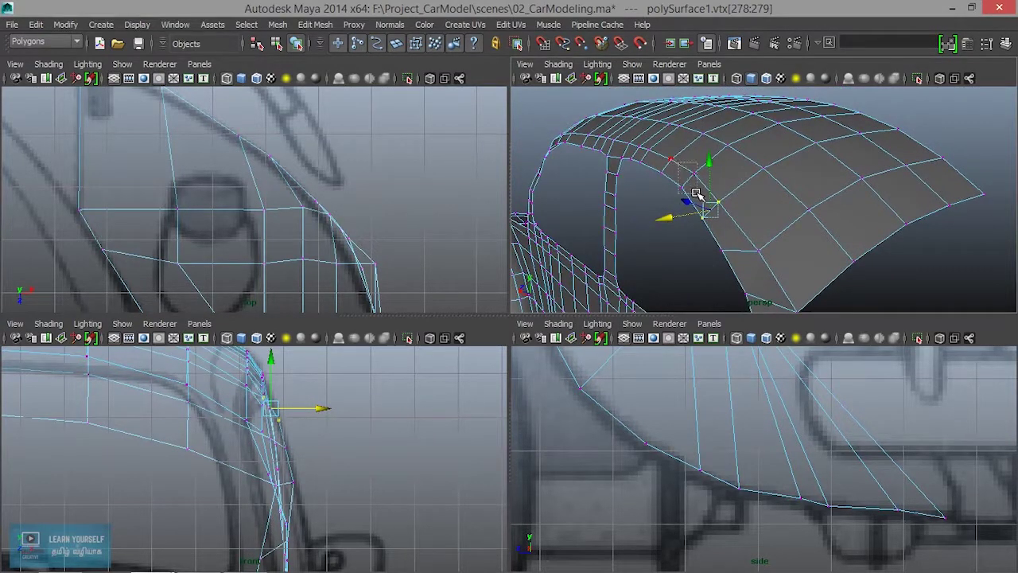
left_click(689, 178)
left_click_drag(314, 383, 316, 386)
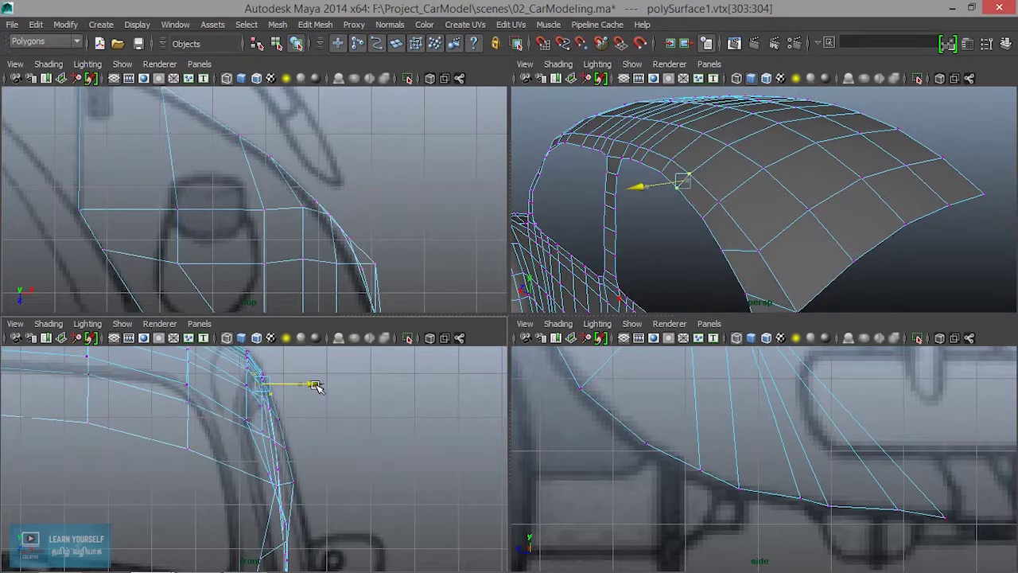
mouse_move(586, 246)
left_mouse_down("alt")
mouse_move(715, 234)
mouse_move(677, 249)
mouse_move(904, 130)
mouse_move(785, 223)
mouse_move(613, 257)
mouse_move(682, 239)
mouse_move(777, 262)
mouse_move(825, 236)
mouse_move(895, 295)
mouse_move(741, 170)
mouse_move(692, 159)
mouse_move(756, 230)
mouse_move(720, 253)
mouse_move(763, 239)
mouse_move(740, 263)
left_mouse_up("alt")
left_click(726, 149)
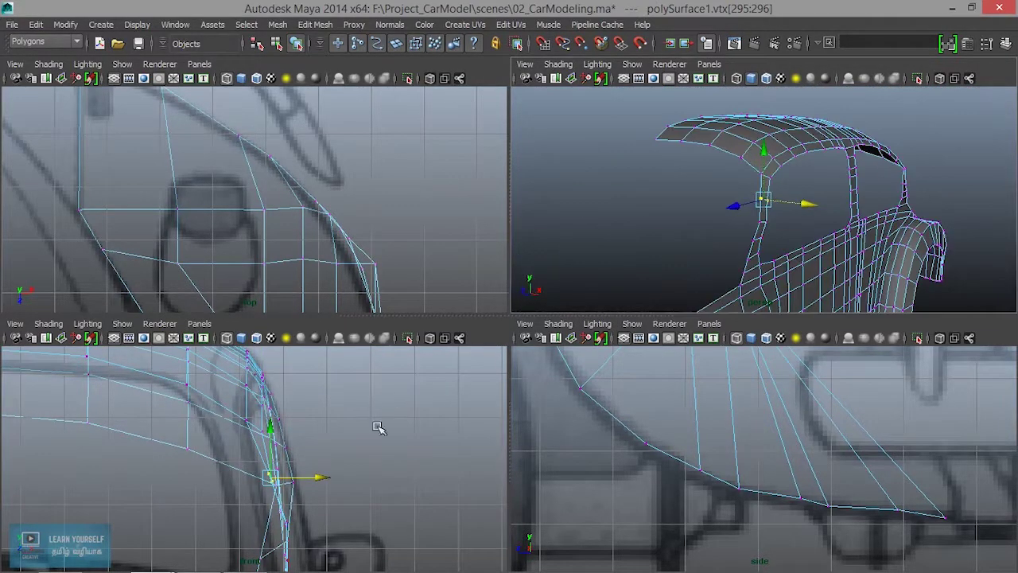
Nudge the pillar vertex and the pair above it right along X.
left_click_drag(319, 480, 322, 479)
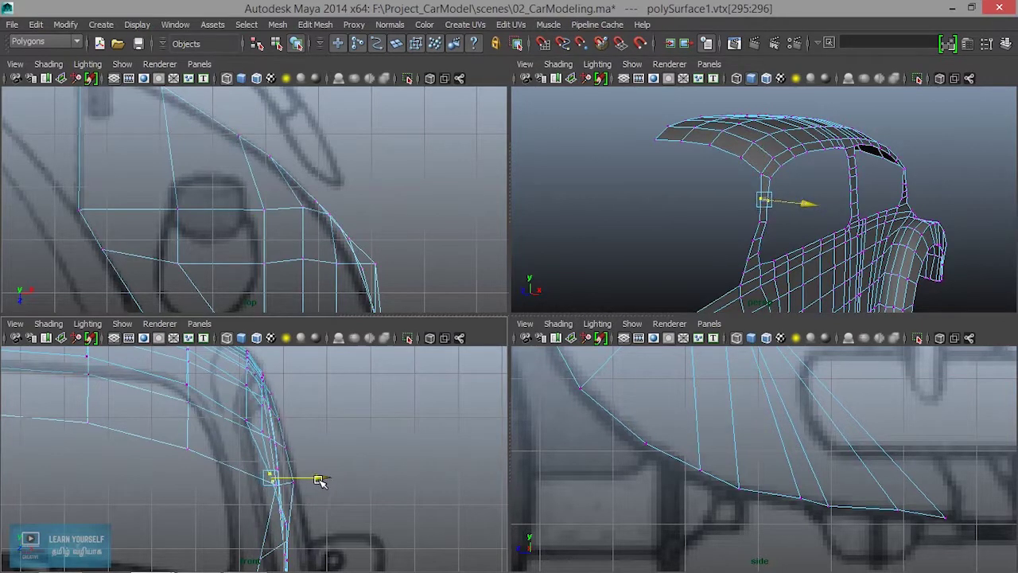
mouse_move(325, 478)
middle_mouse_down("alt")
mouse_move(317, 429)
mouse_move(313, 458)
middle_mouse_up("alt")
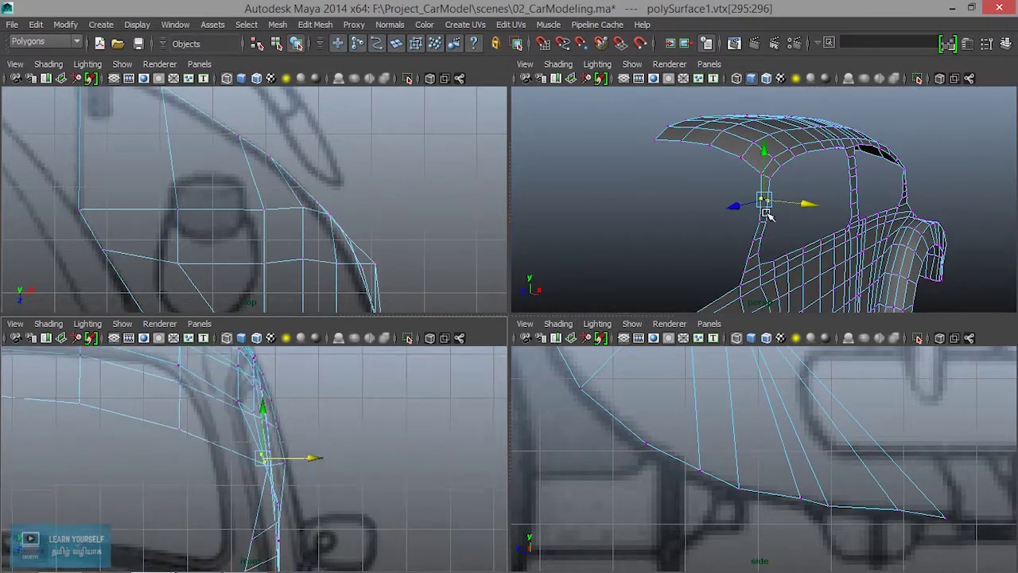
left_click_drag(754, 164, 773, 188)
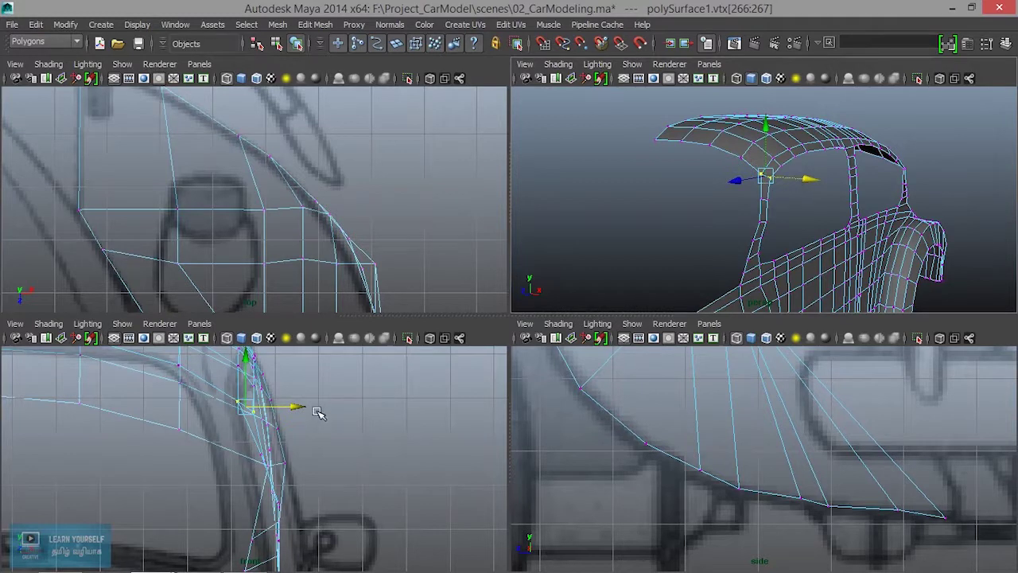
left_click_drag(291, 404, 301, 404)
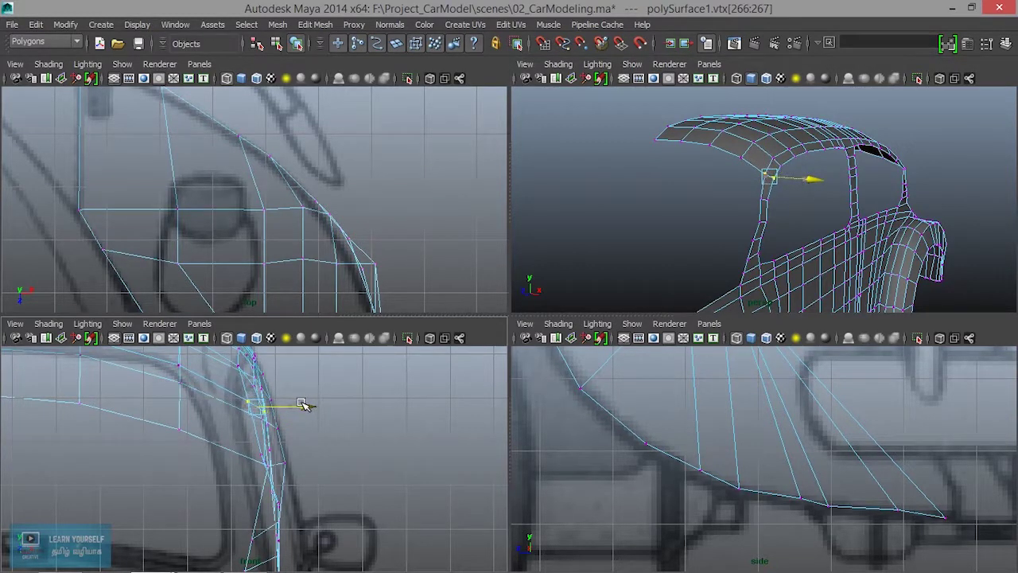
Slide the vertex pairs further down the pillar along X toward the body.
middle_click_drag(302, 461, 282, 374, "alt")
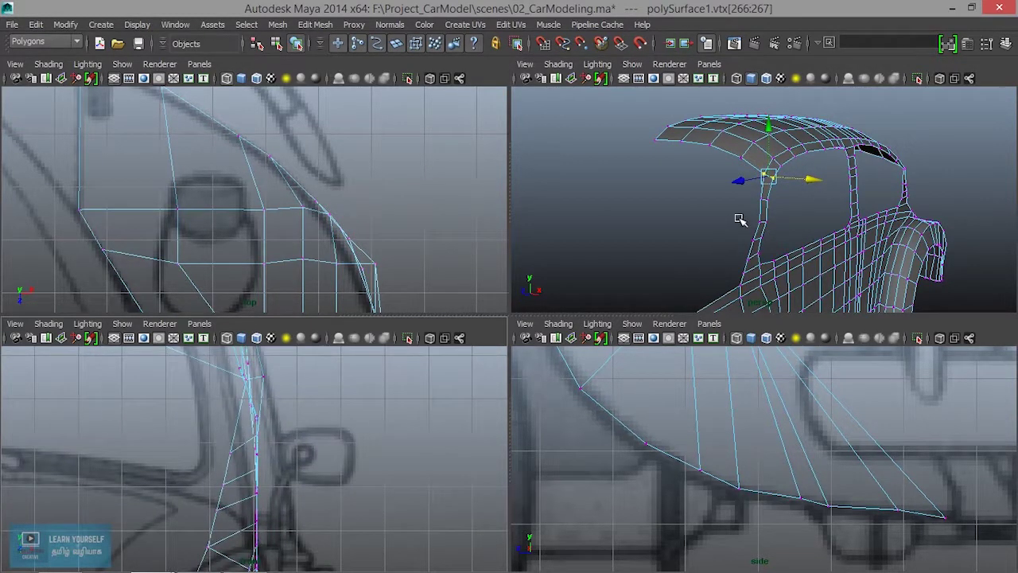
left_click_drag(749, 213, 773, 231)
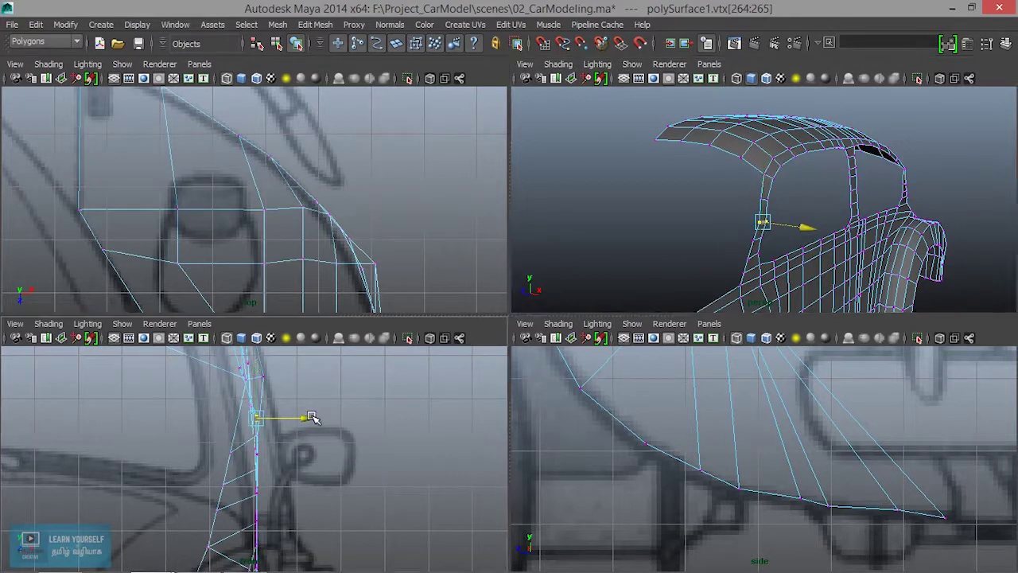
mouse_move(312, 419)
middle_mouse_down("alt")
mouse_move(326, 419)
mouse_move(328, 356)
middle_mouse_up("alt")
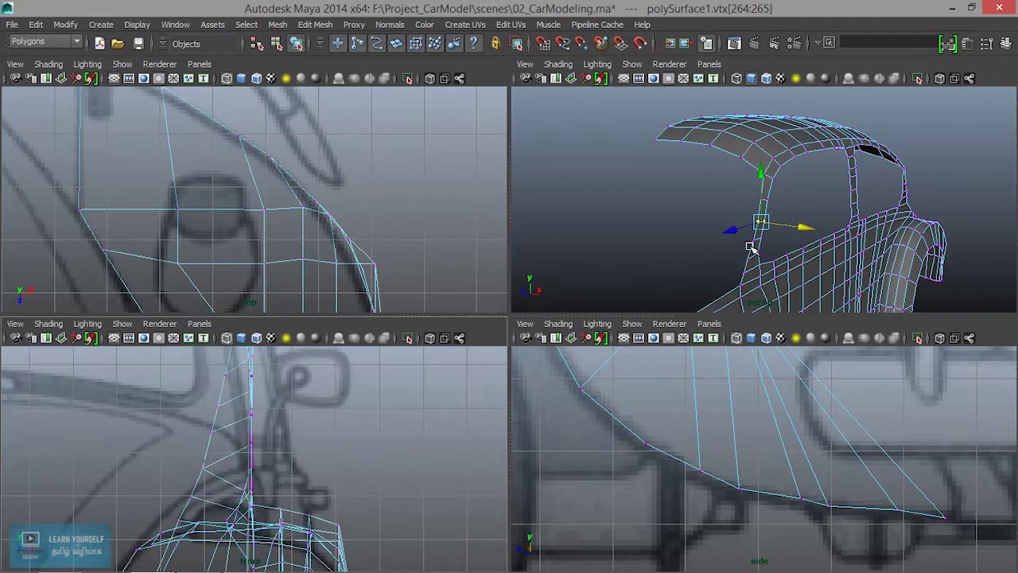
left_click_drag(742, 233, 770, 246)
left_click_drag(301, 377, 306, 377)
scroll(303, 471, "down", 4)
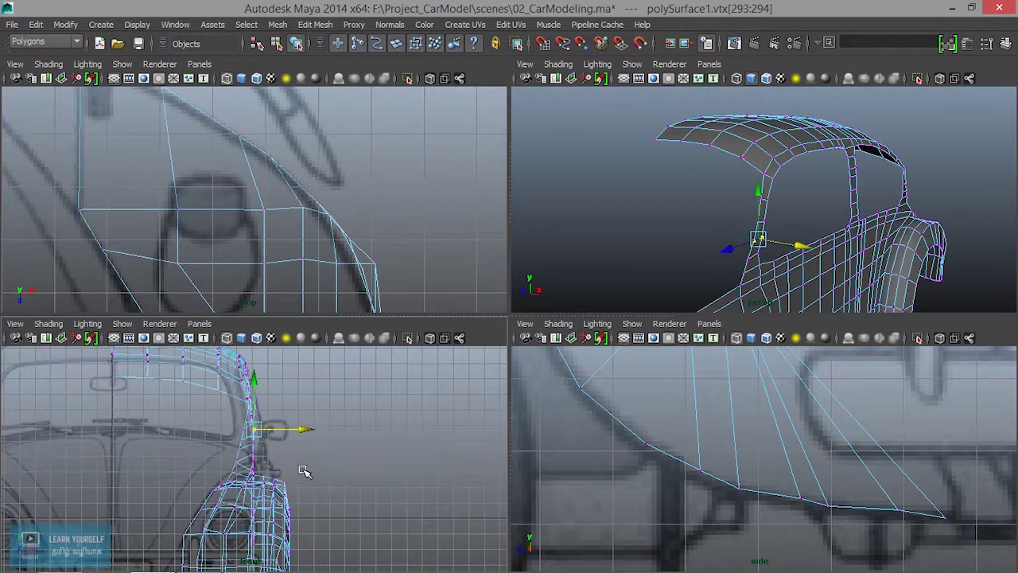
scroll(303, 471, "up", 3)
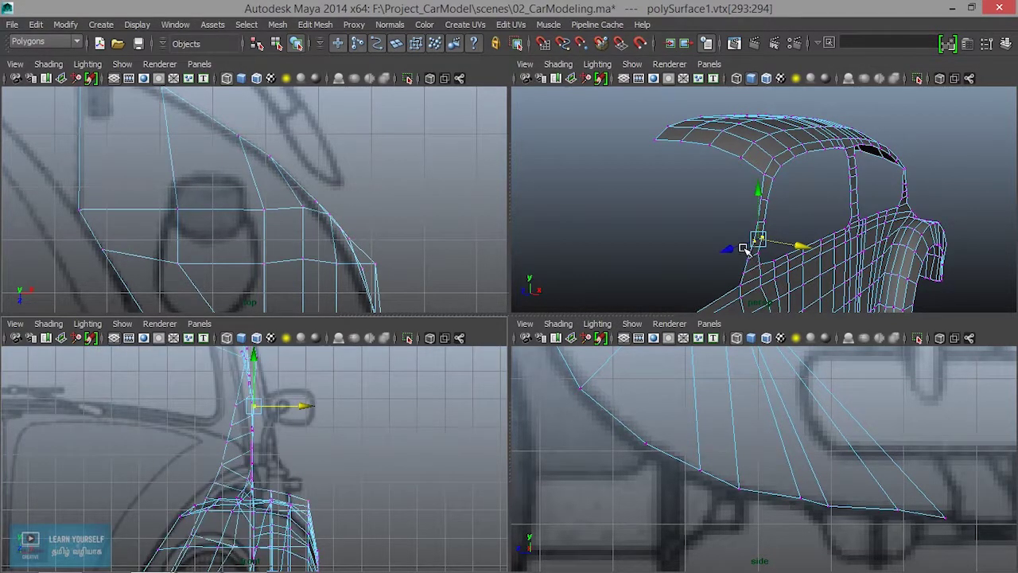
mouse_move(743, 251)
left_mouse_down()
mouse_move(783, 299)
mouse_move(759, 265)
left_mouse_up()
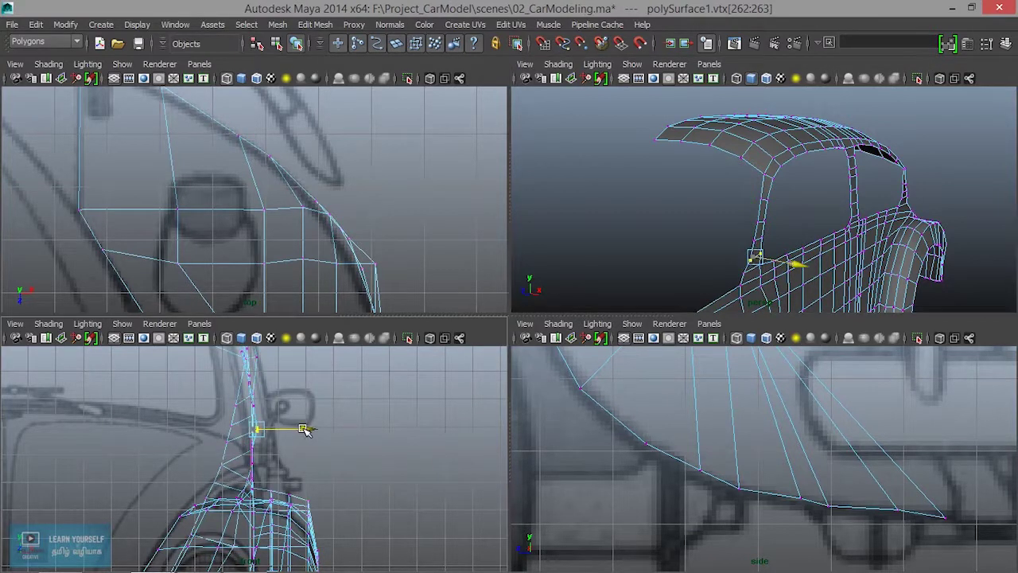
middle_click_drag(300, 430, 312, 497, "alt")
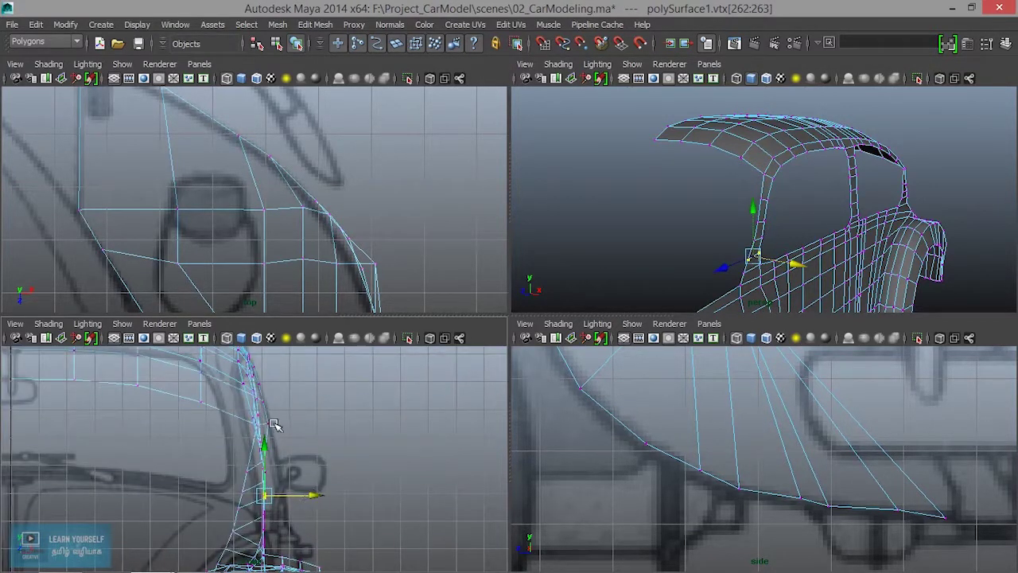
Frame the rear-window-frame vertex and slide it left along X.
left_click_drag(252, 414, 292, 433)
key("f")
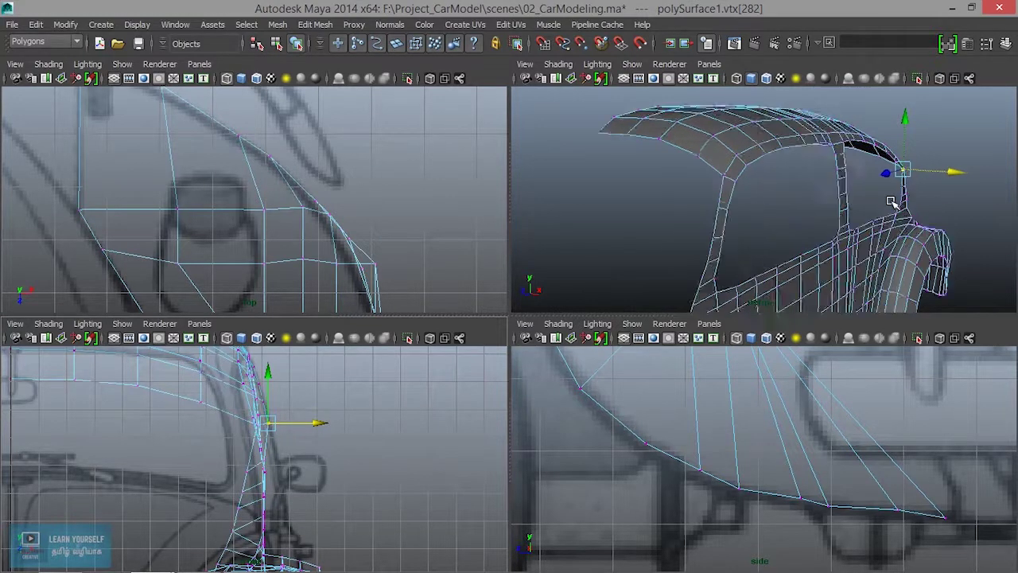
mouse_move(901, 223)
left_mouse_down("alt")
mouse_move(662, 286)
mouse_move(817, 231)
left_mouse_up("alt")
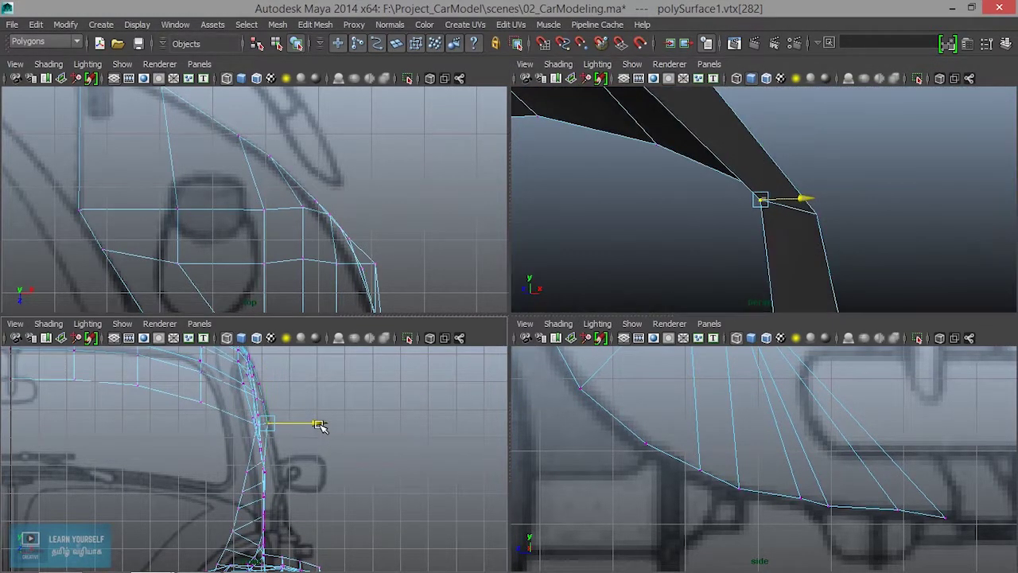
left_click_drag(320, 425, 316, 427)
scroll(316, 429, "down", 3)
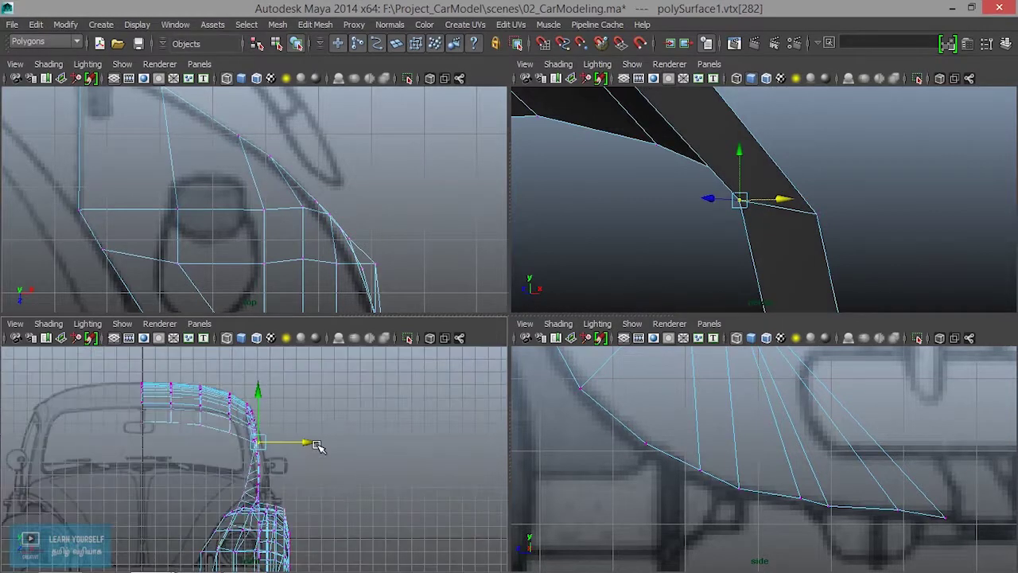
scroll(356, 464, "up", 2)
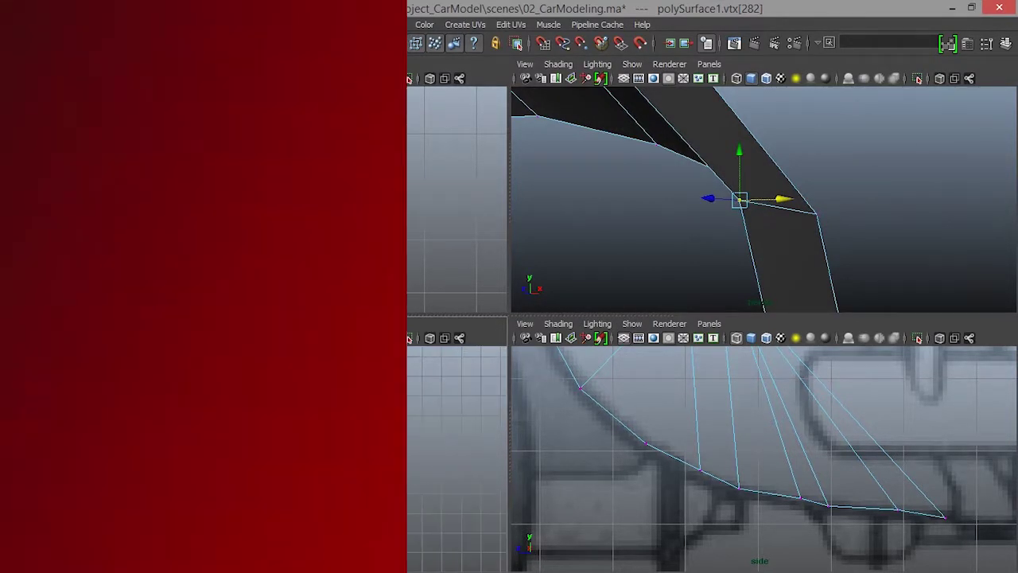